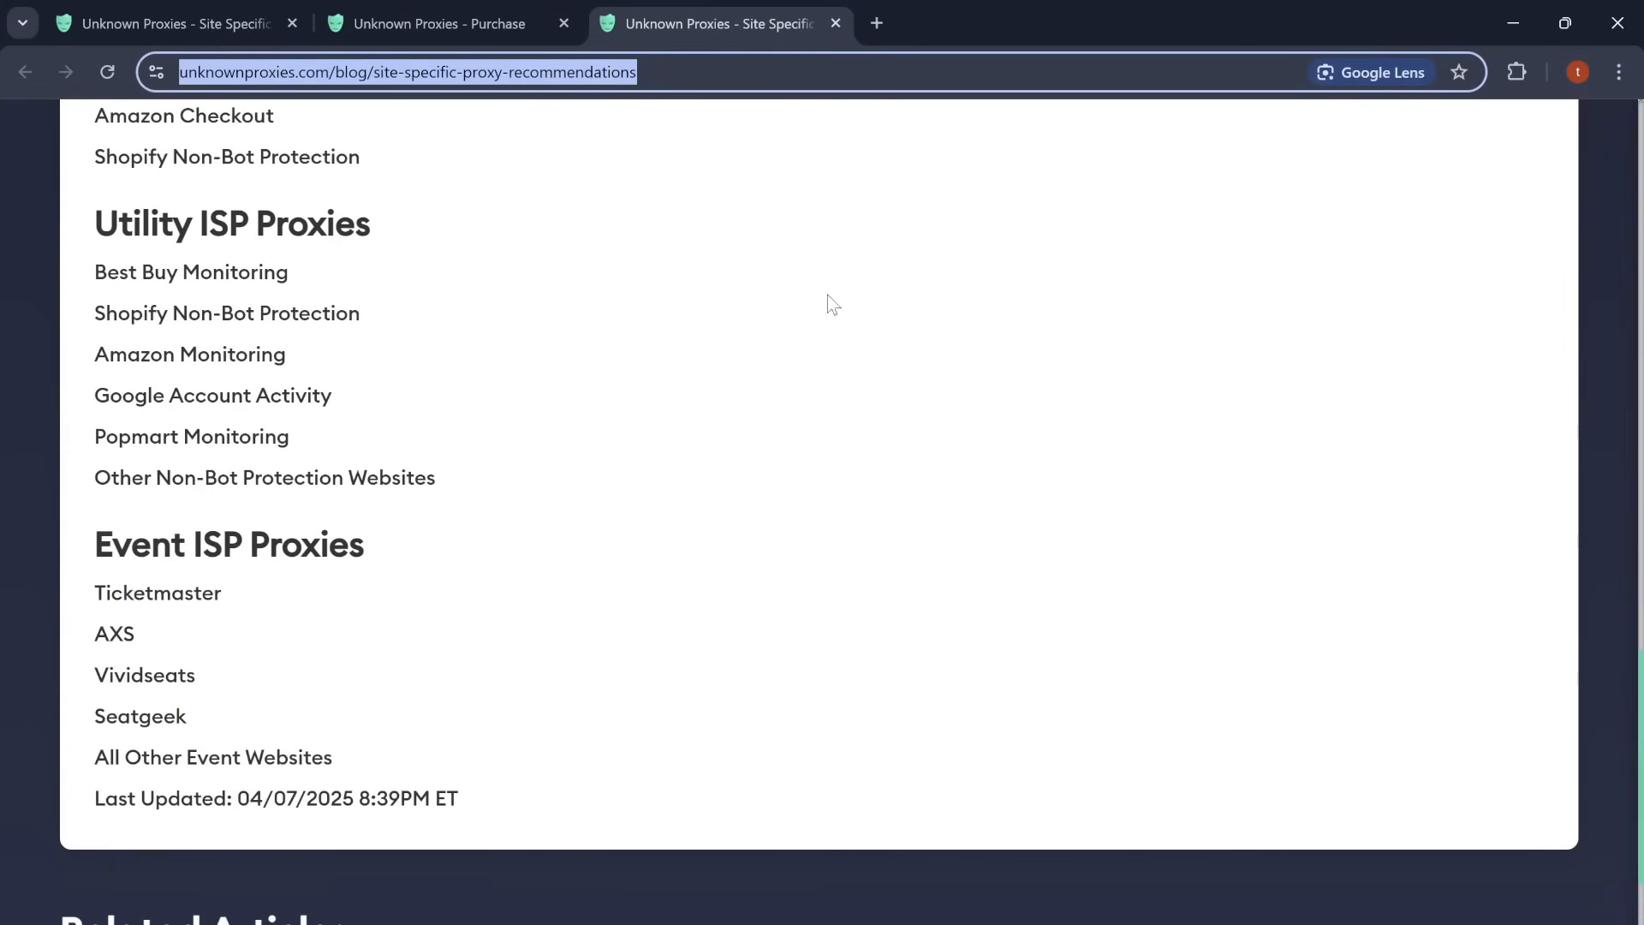
Step: Switch to the purchase page tab and browse the proxy plan cards
left_click(462, 7)
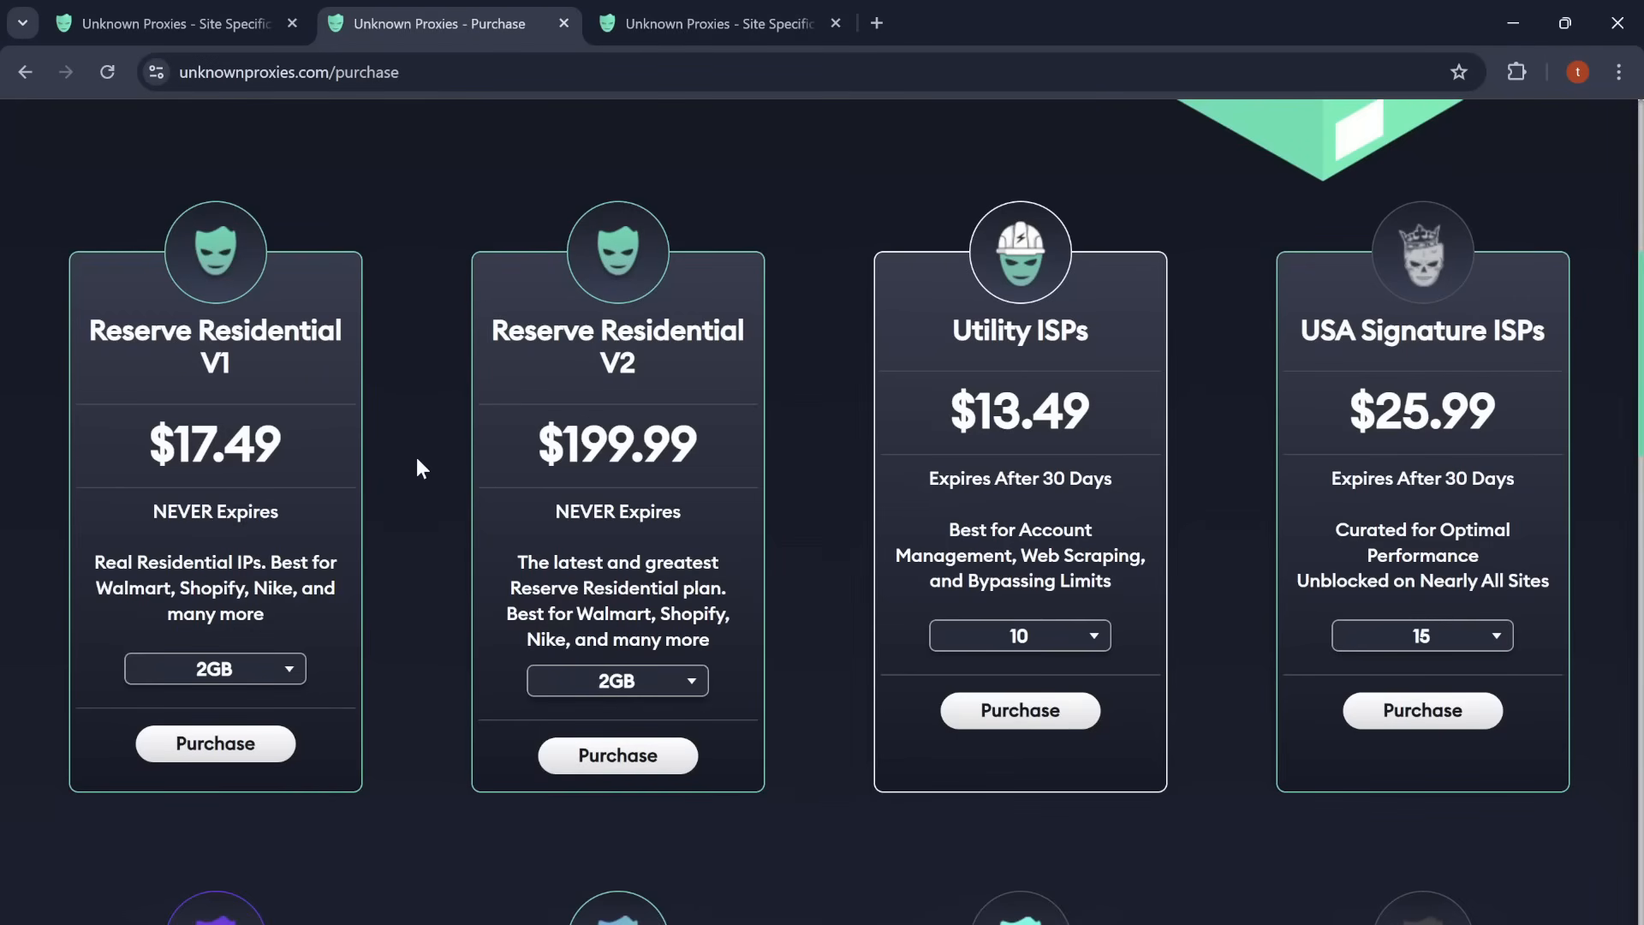
scroll(417, 459, "down", 3)
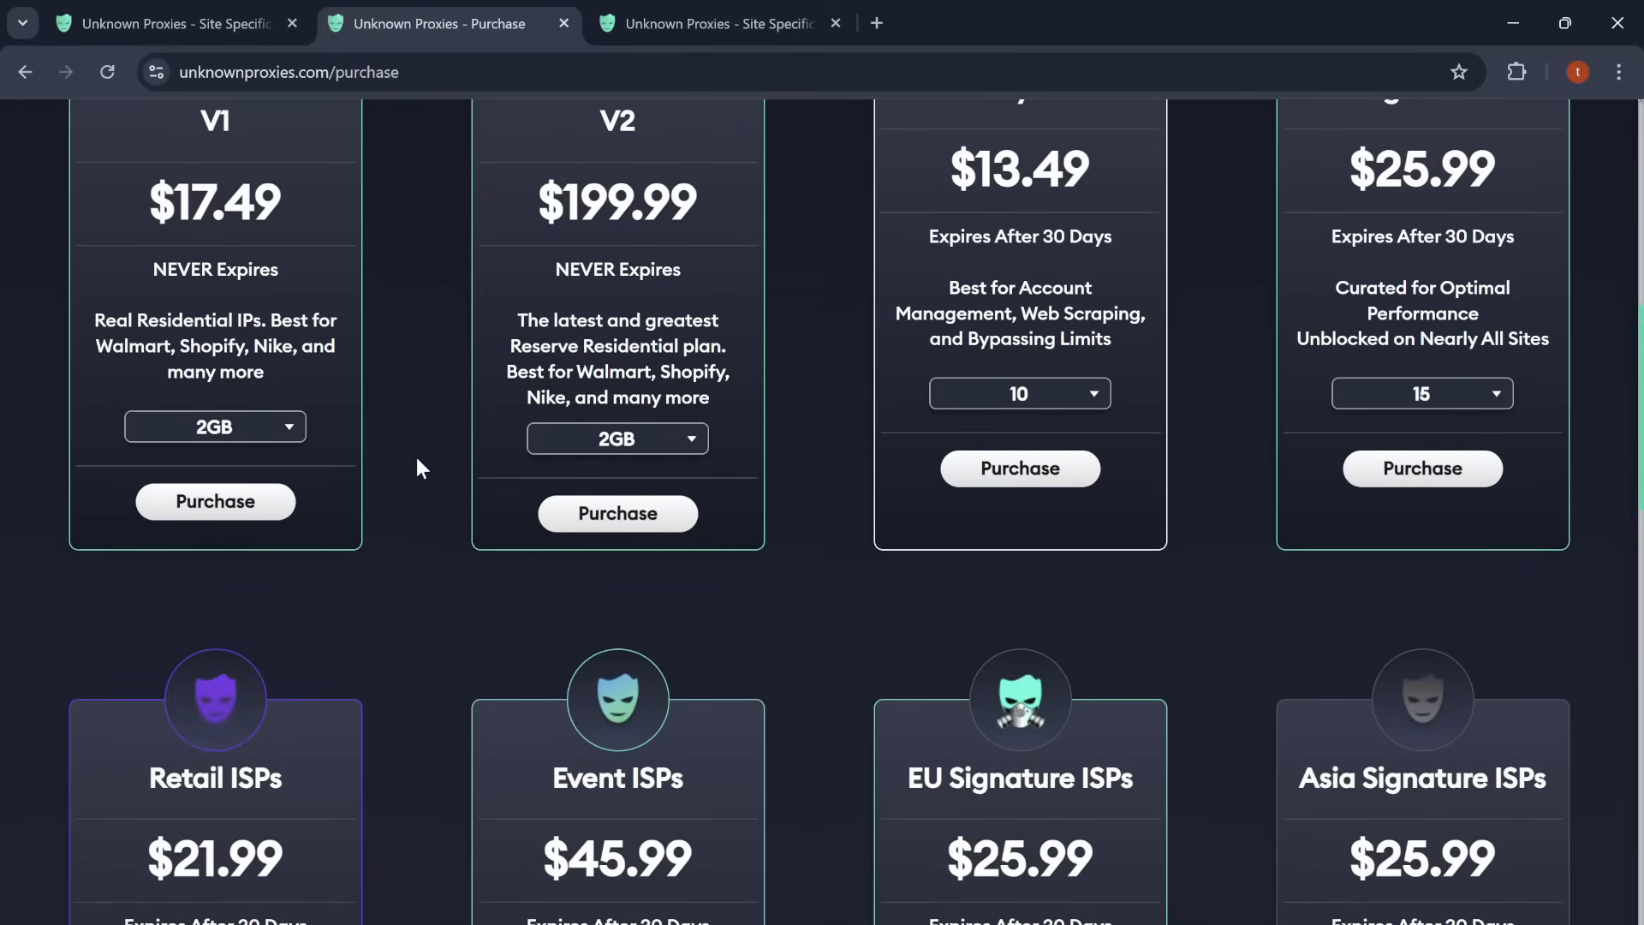
scroll(418, 460, "up", 2)
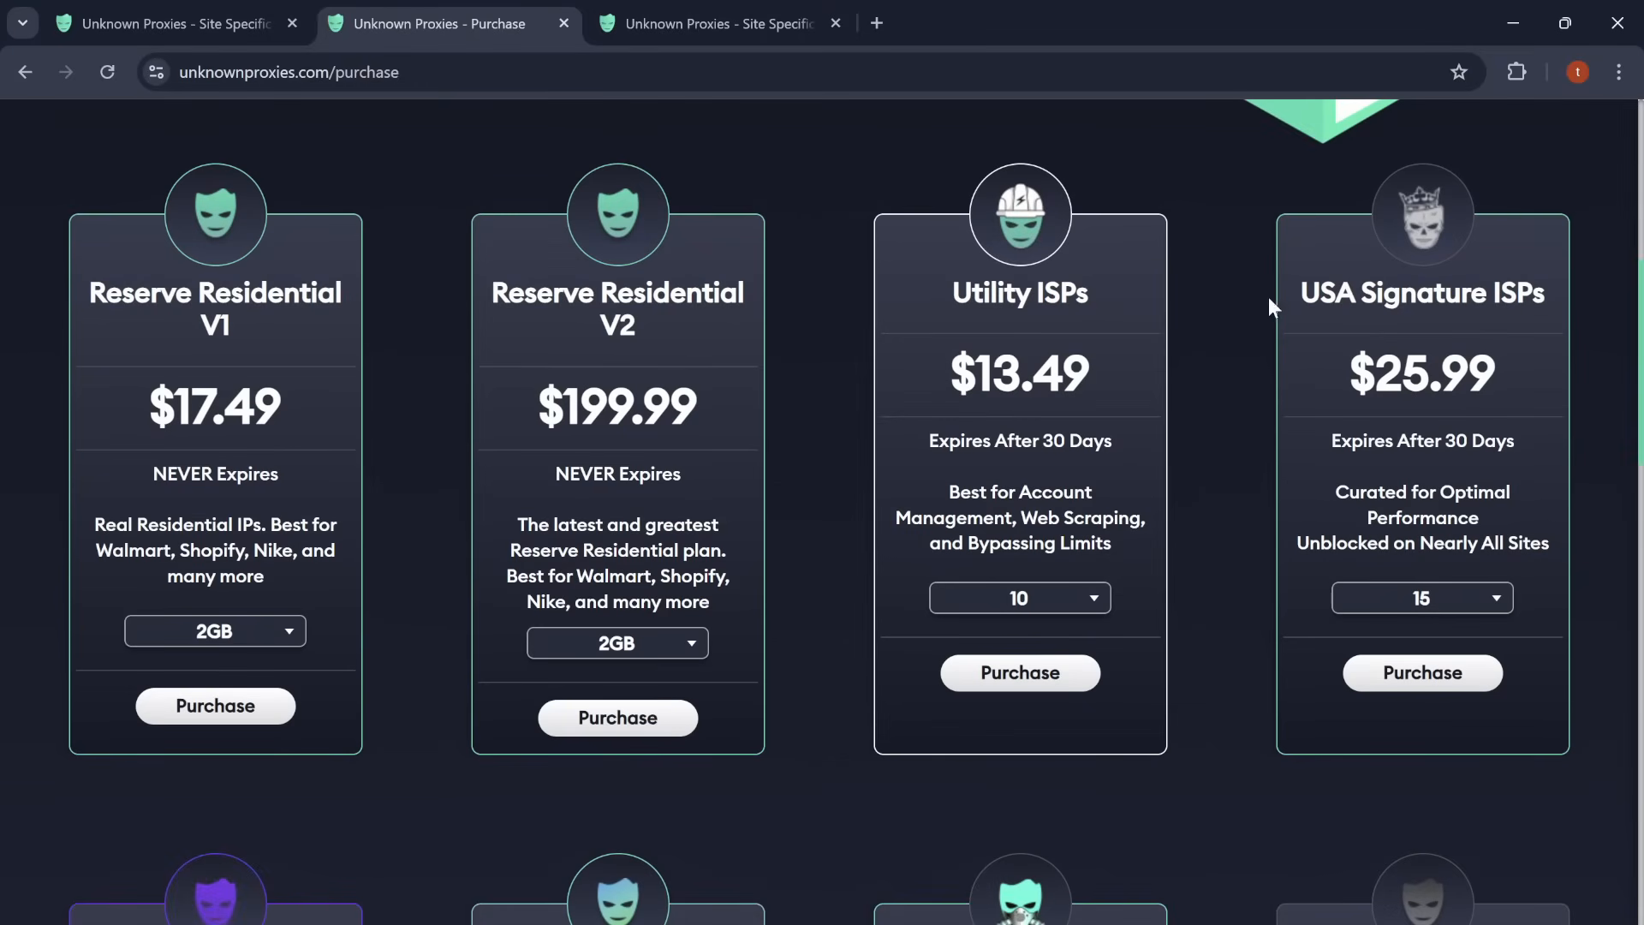
scroll(1226, 300, "up", 2)
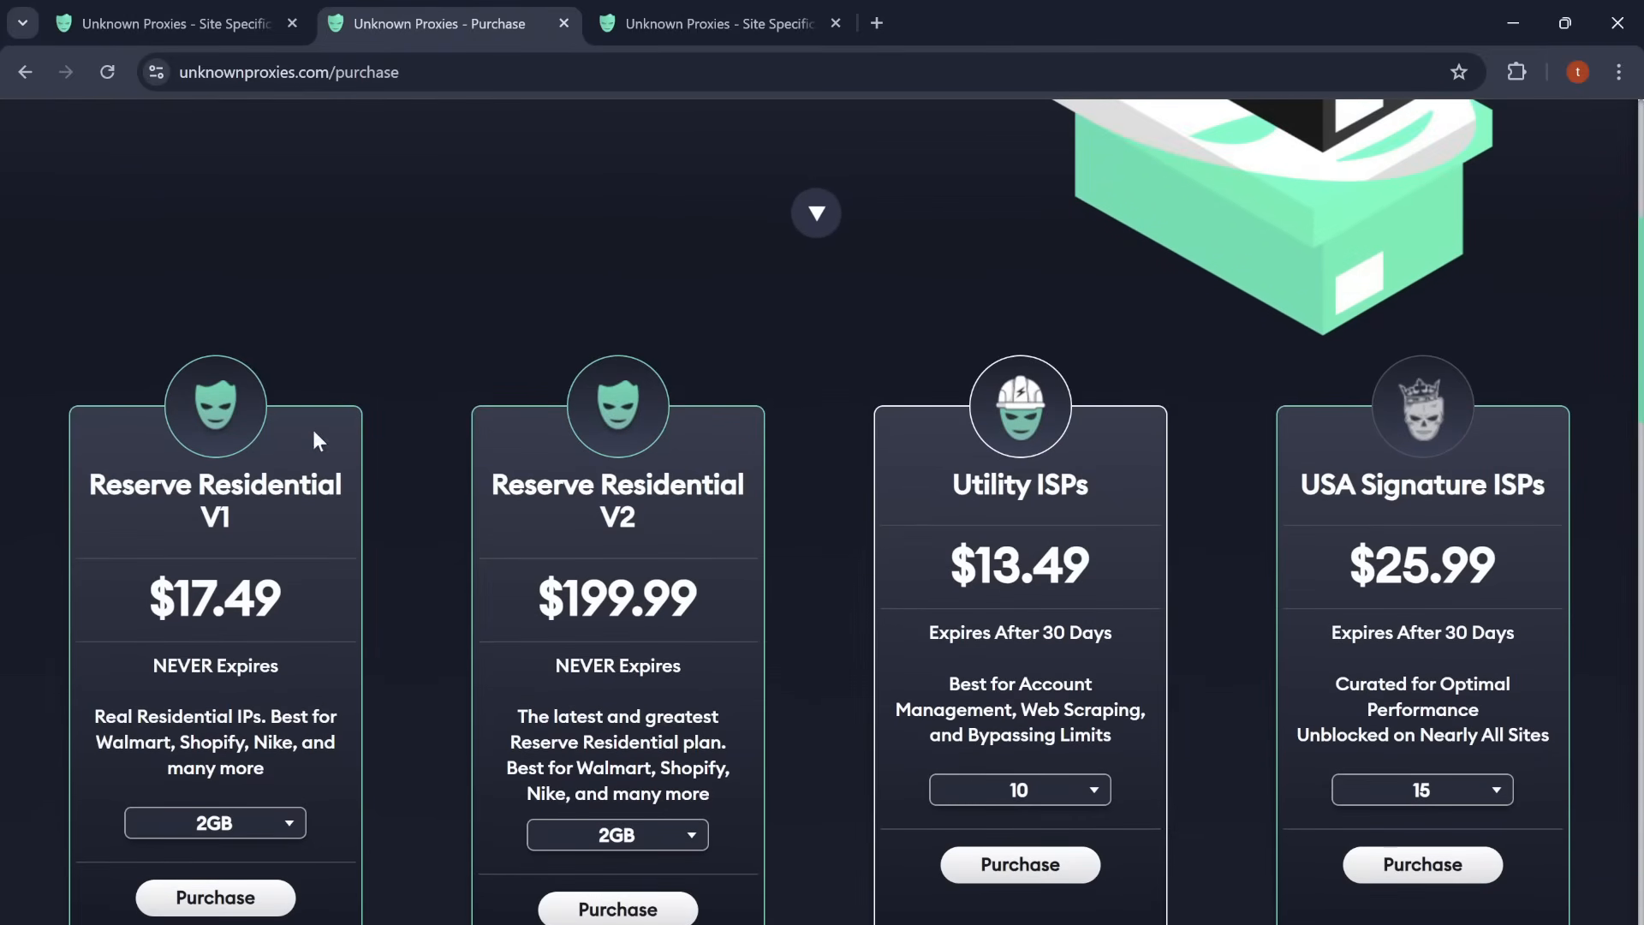
scroll(306, 567, "down", 2)
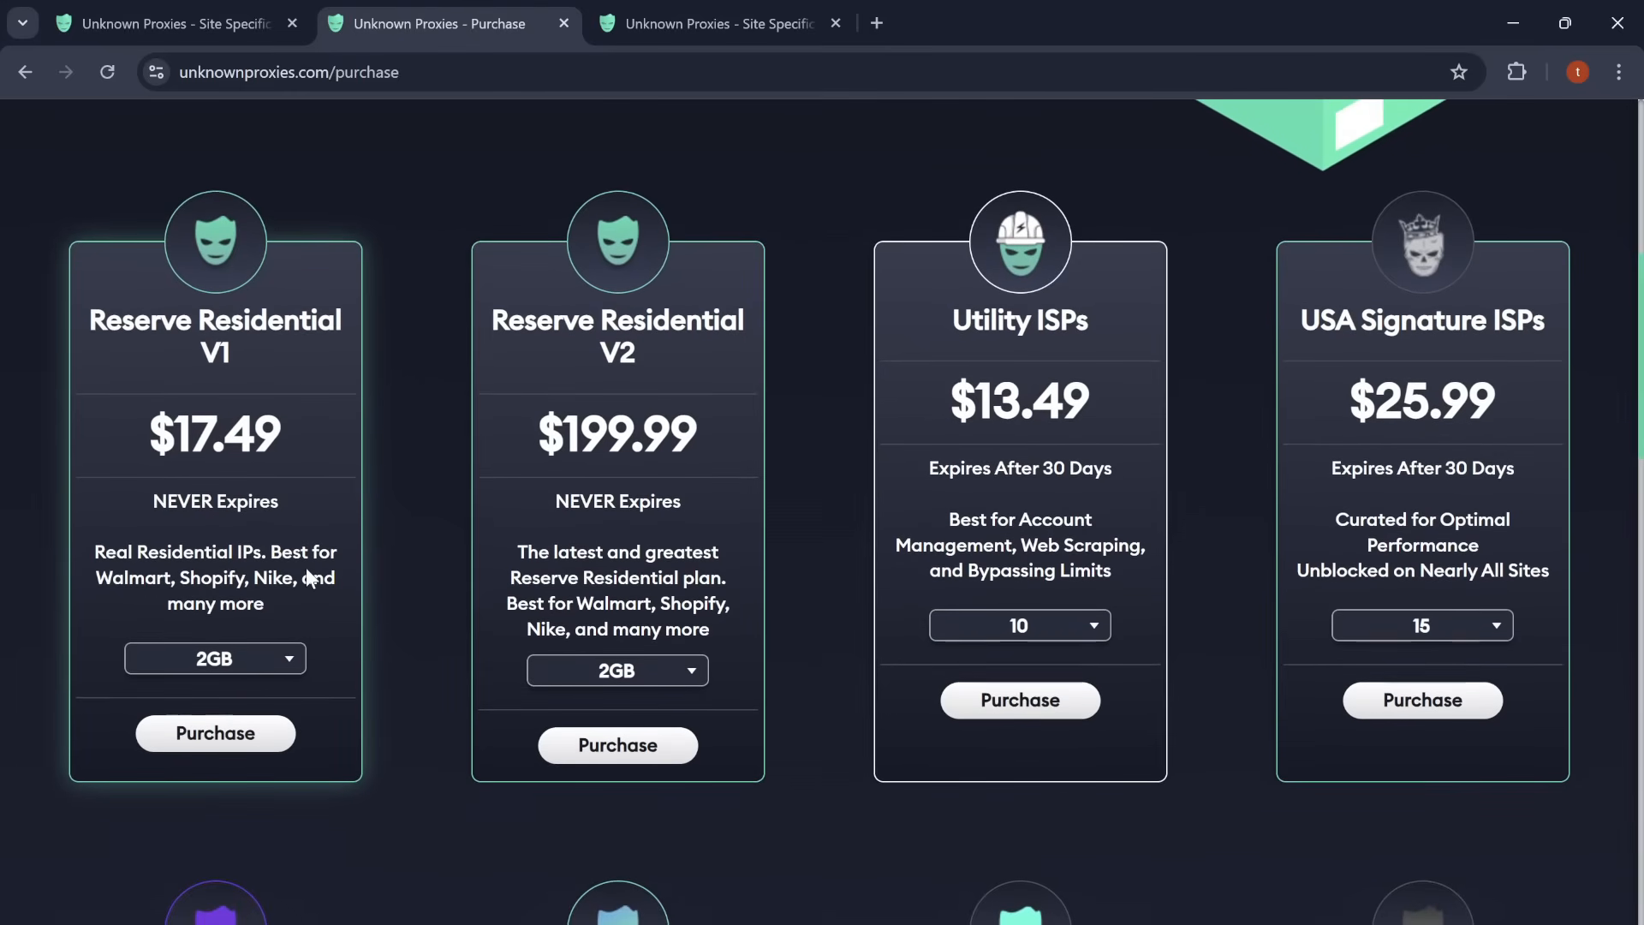
scroll(306, 568, "down", 2)
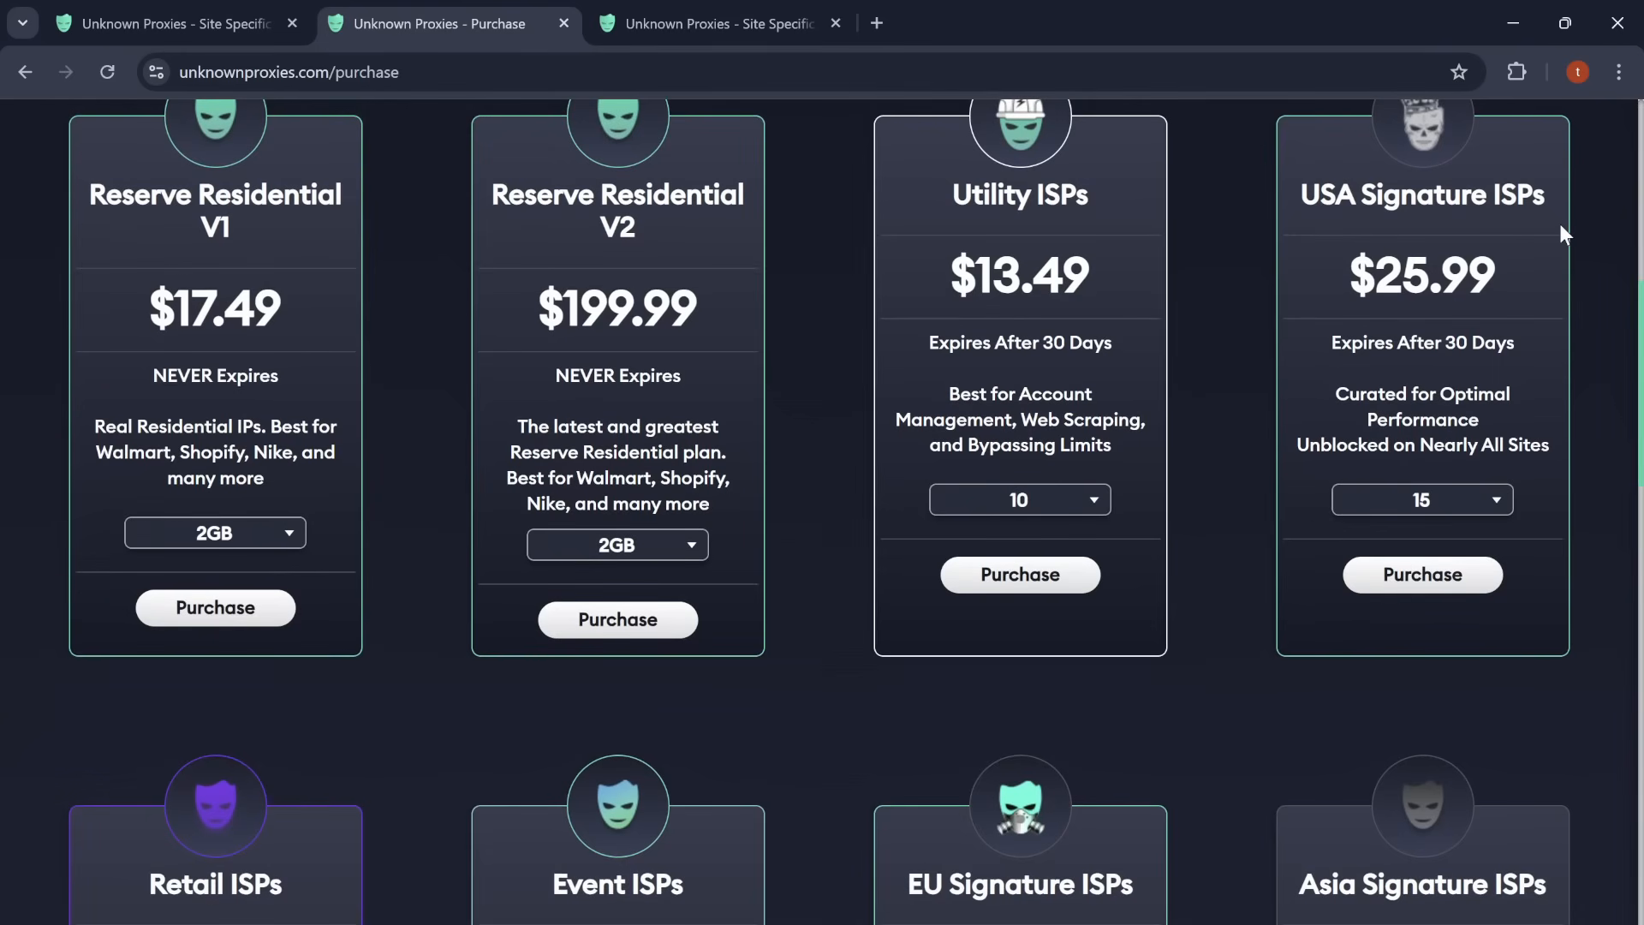
scroll(1560, 226, "up", 2)
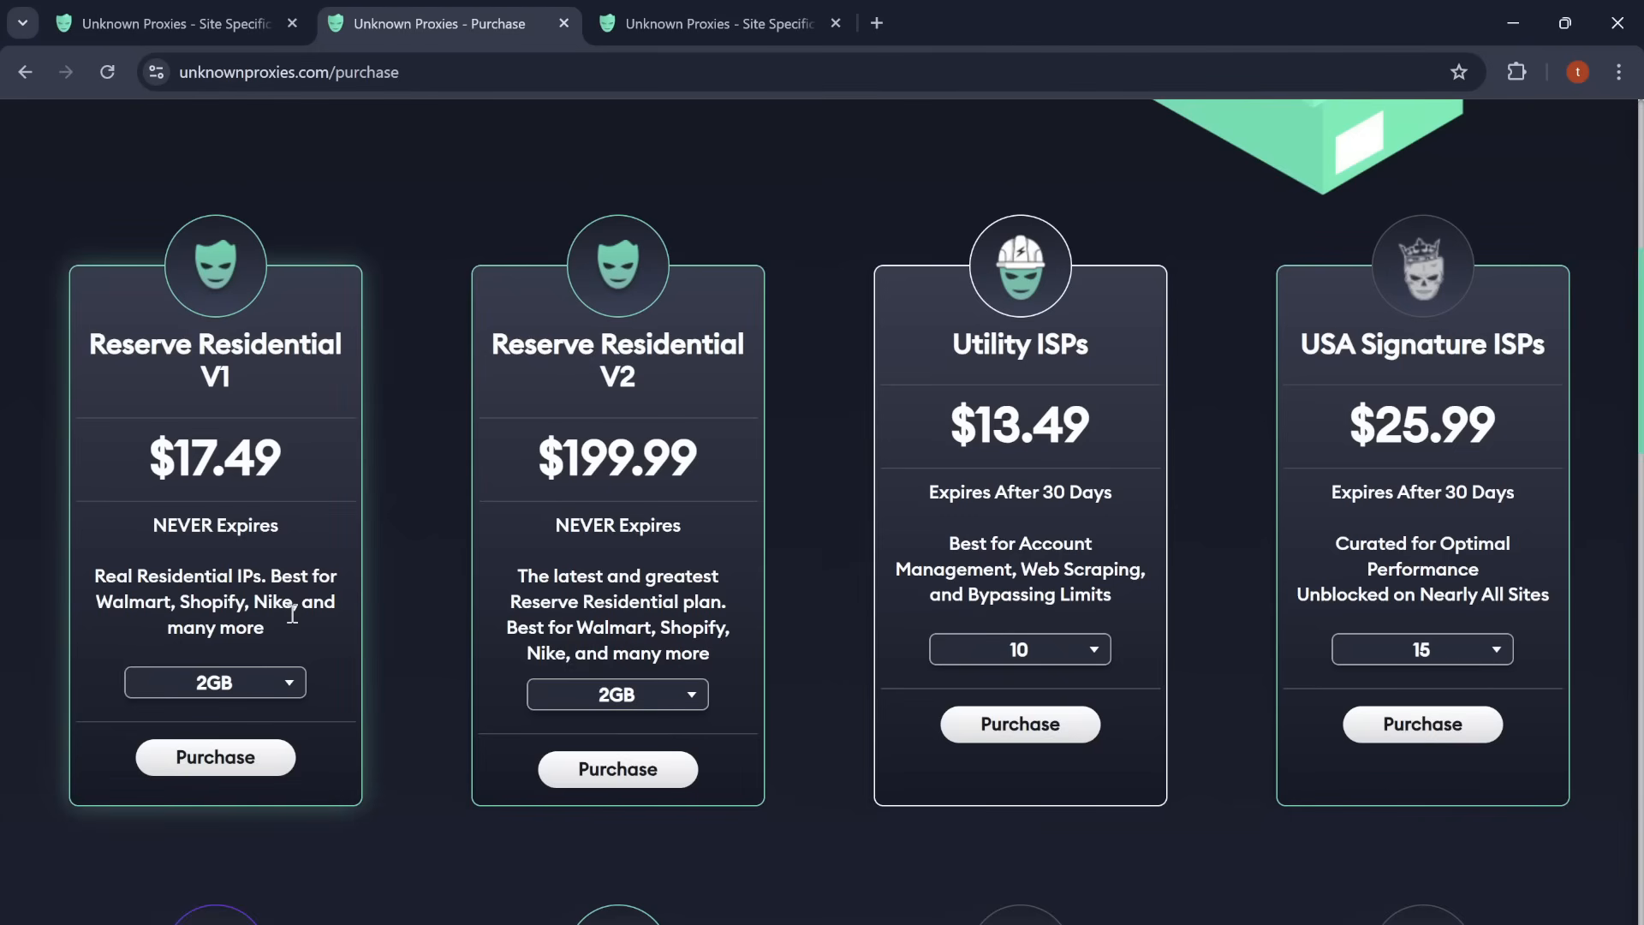
Step: Switch the Reserve Residential V1 data amount to 5GB and back to 2GB
left_click(280, 683)
left_click(257, 574)
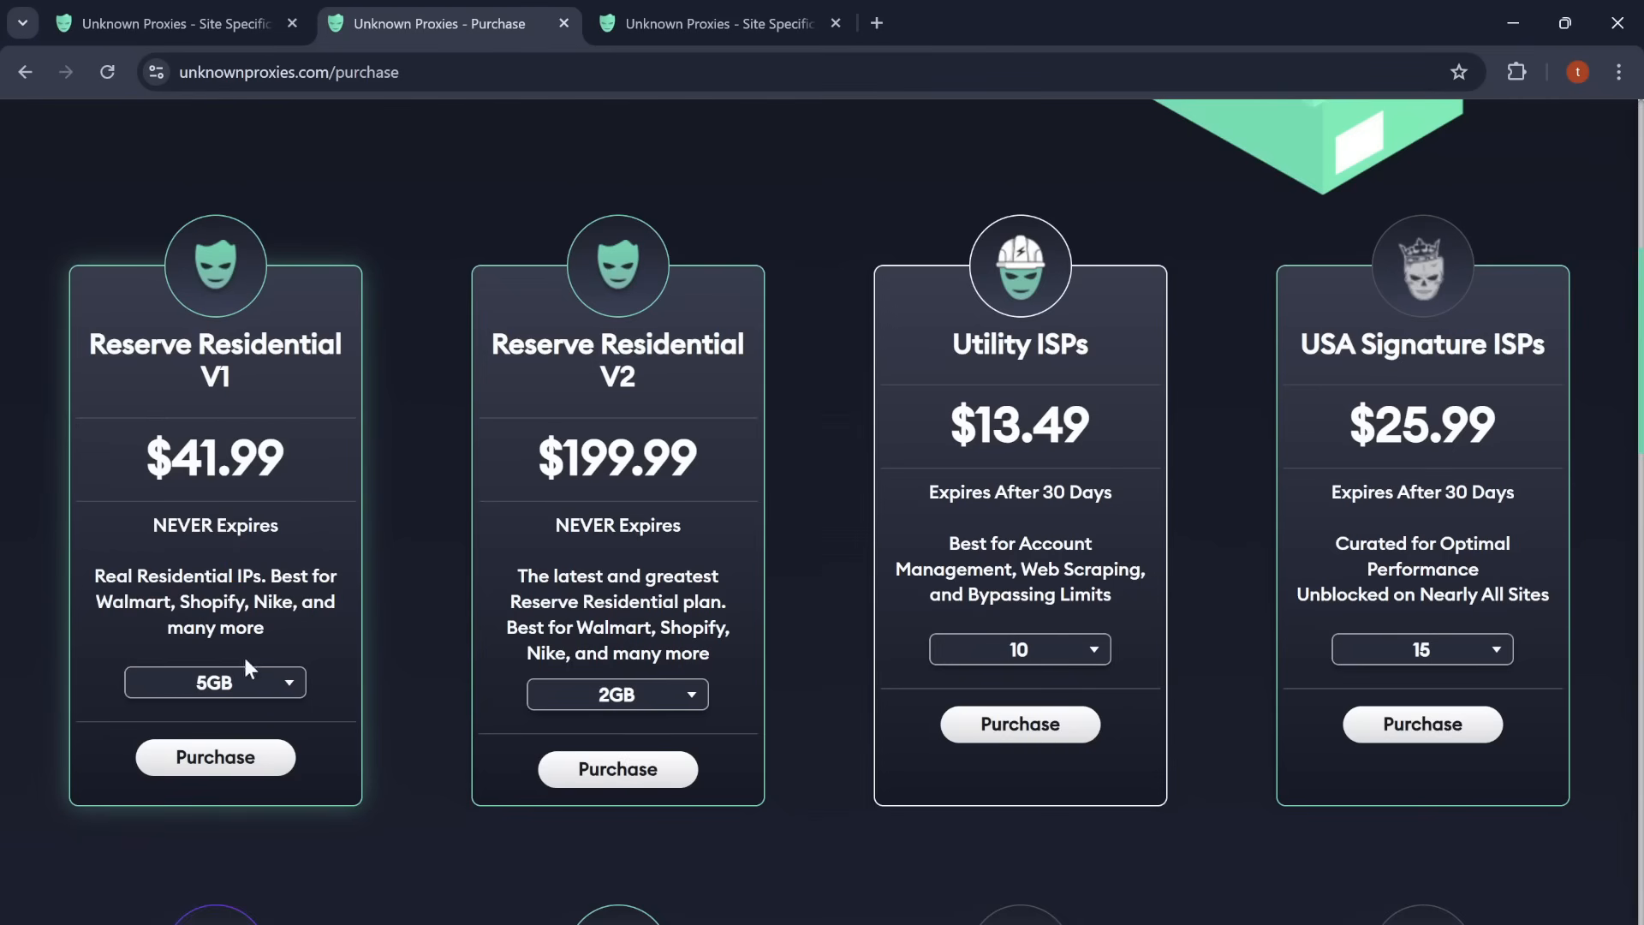
left_click(252, 689)
left_click(218, 457)
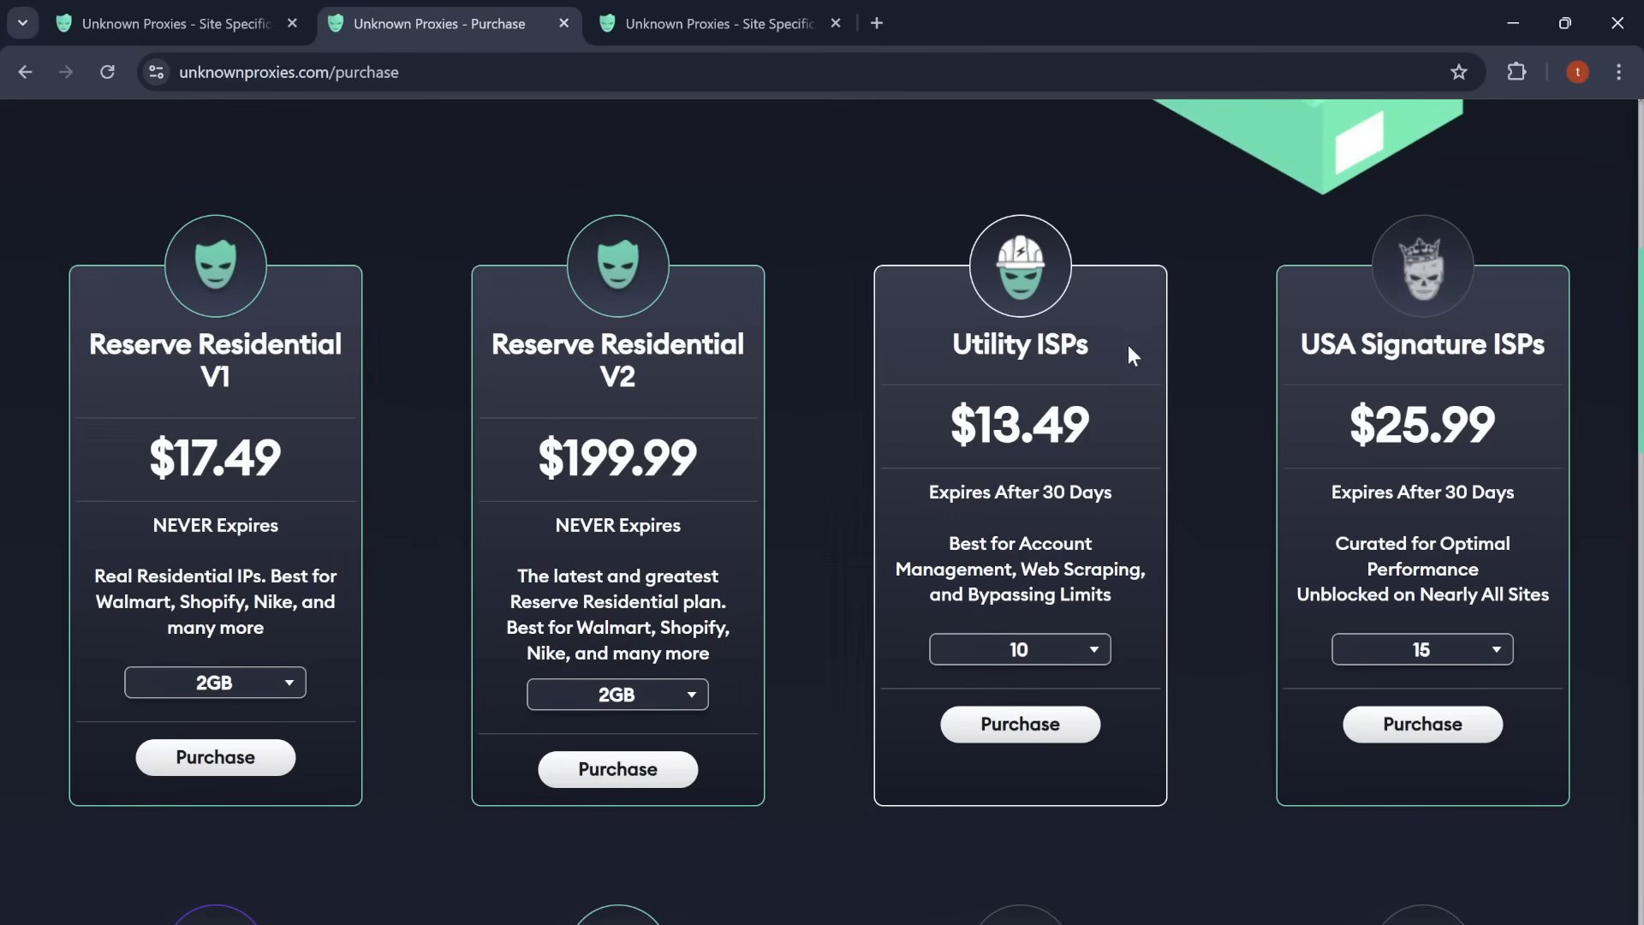
Step: Scroll through all the proxy plans on the purchase page, down to Event ISP Subnet
scroll(1509, 402, "down", 3)
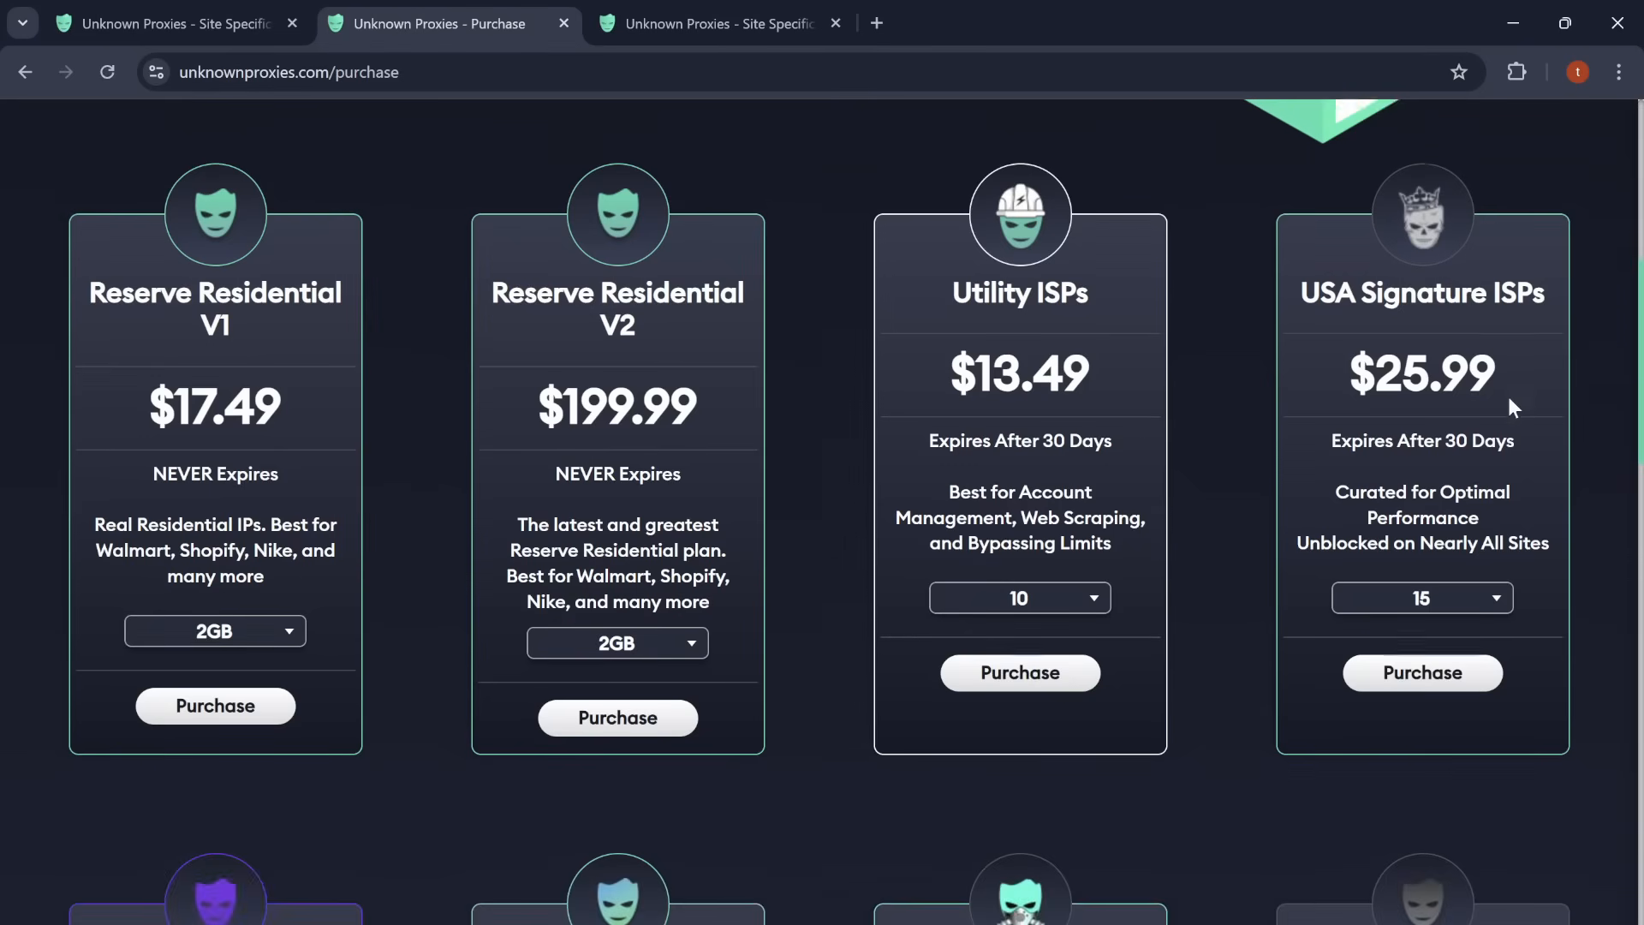
scroll(1422, 342, "down", 4)
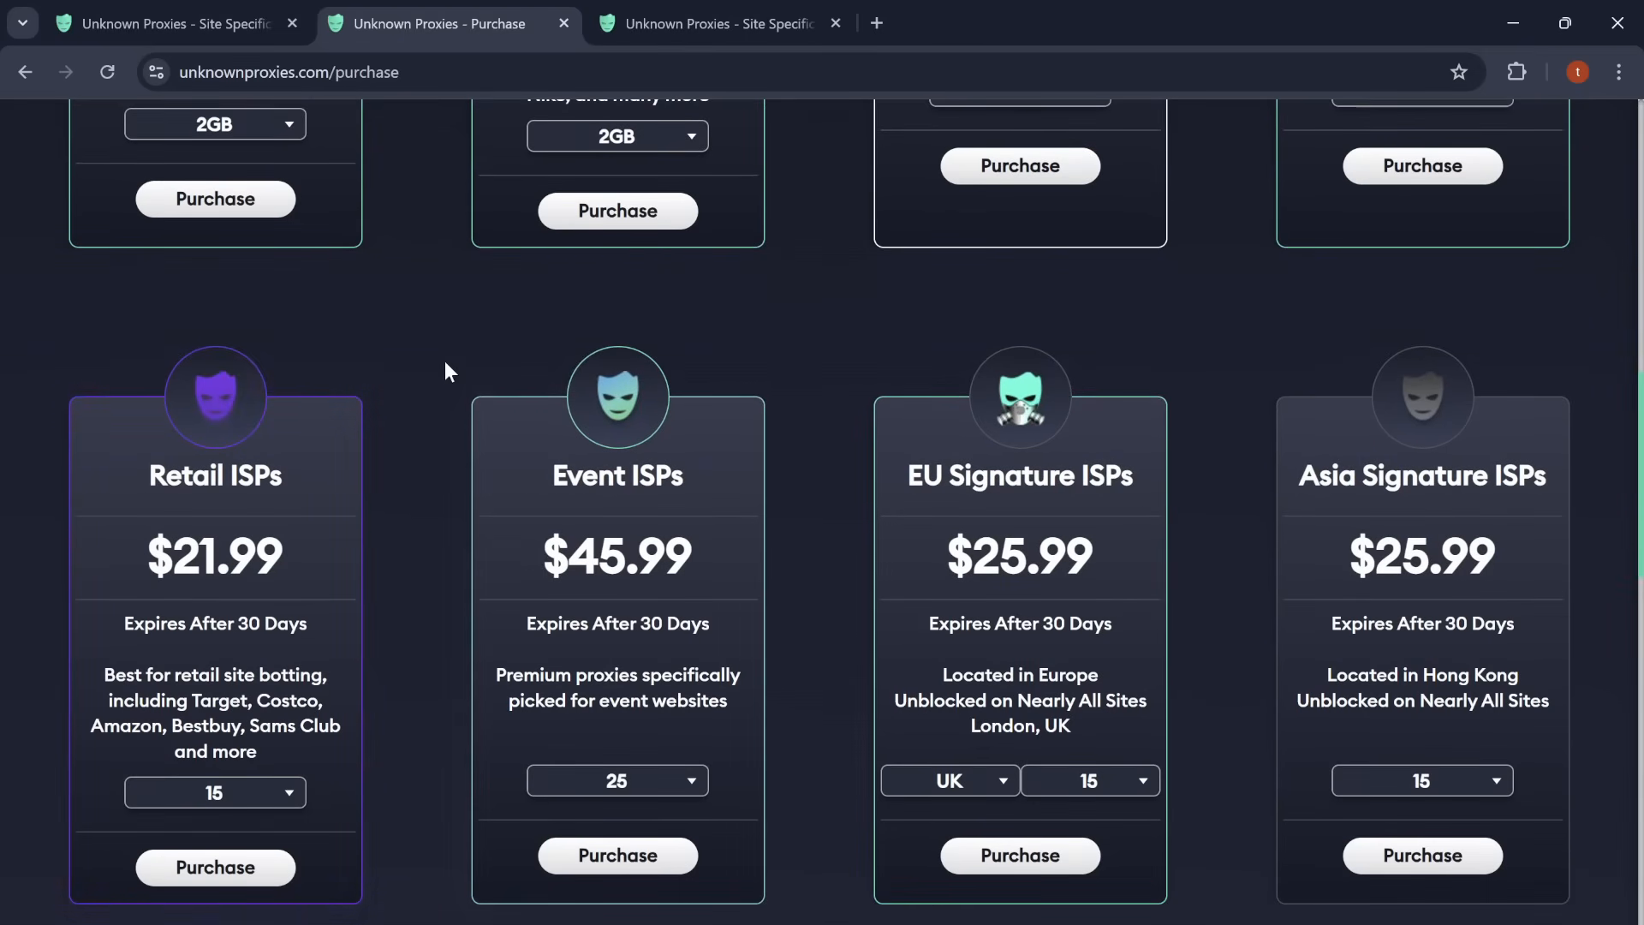
scroll(812, 398, "down", 1)
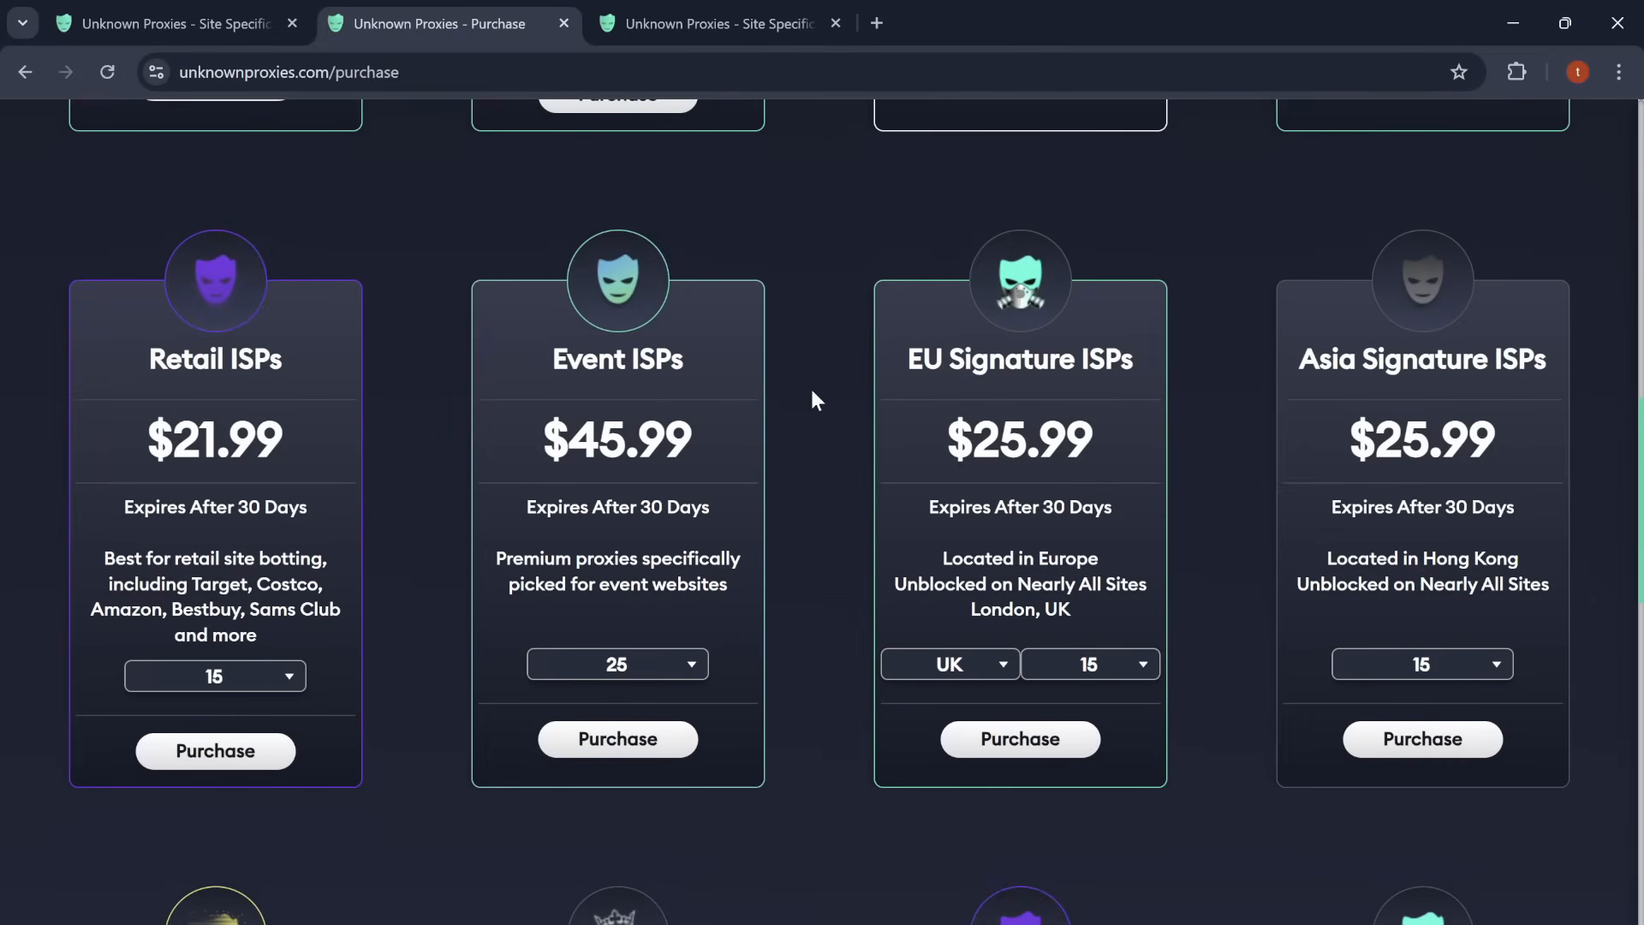
scroll(810, 389, "down", 1)
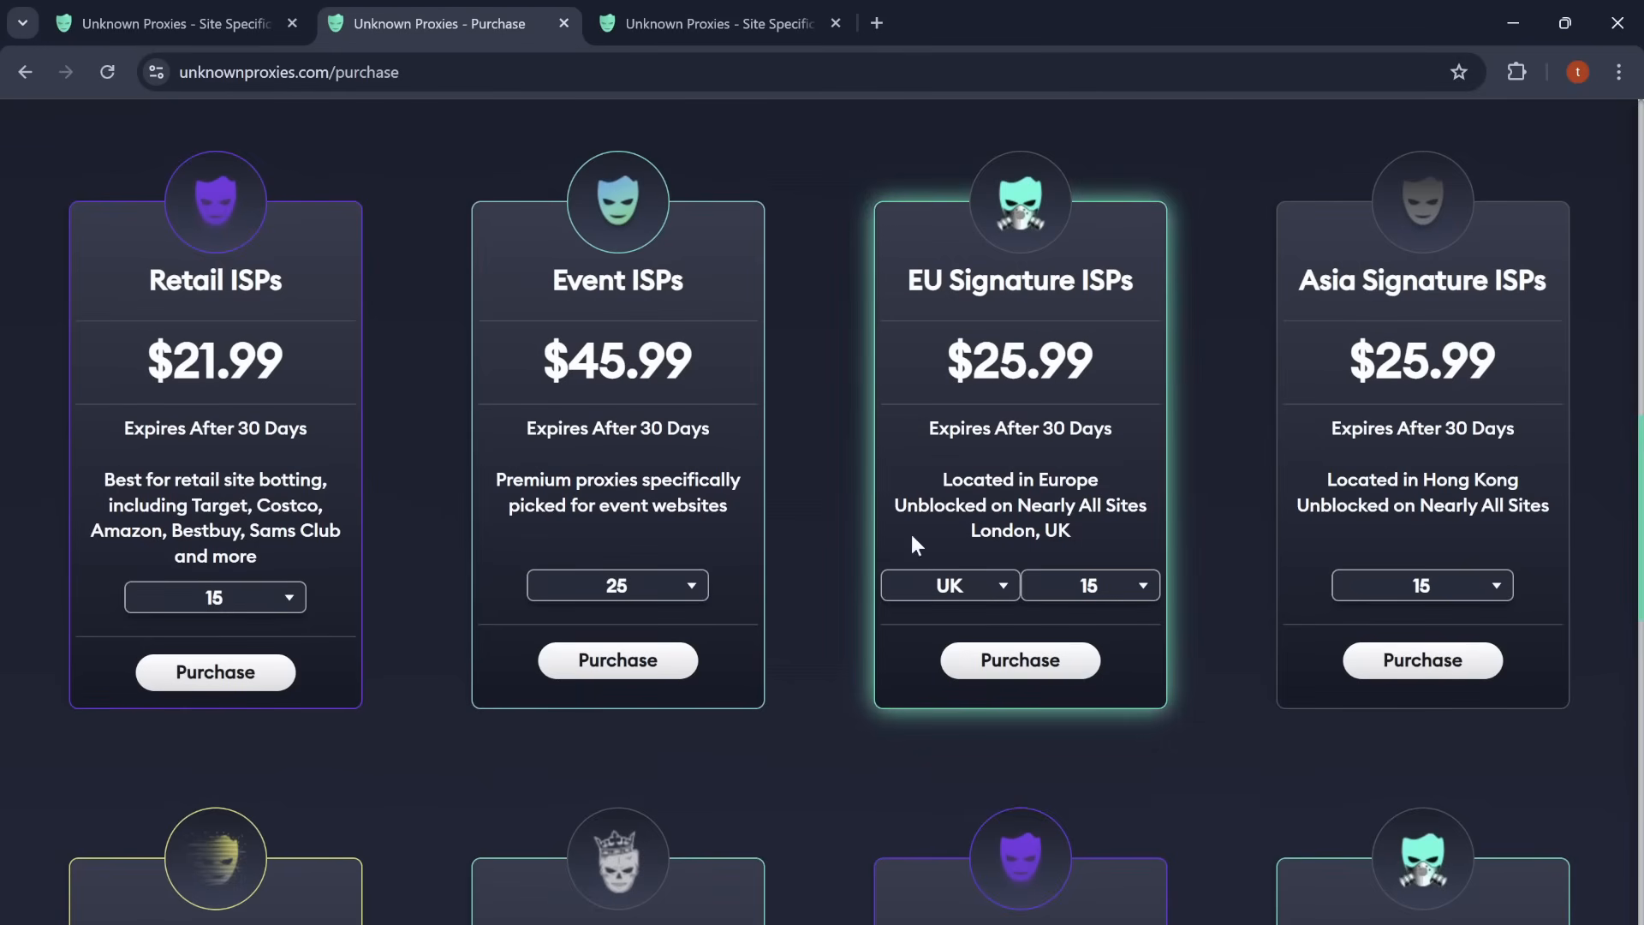
scroll(814, 593, "down", 6)
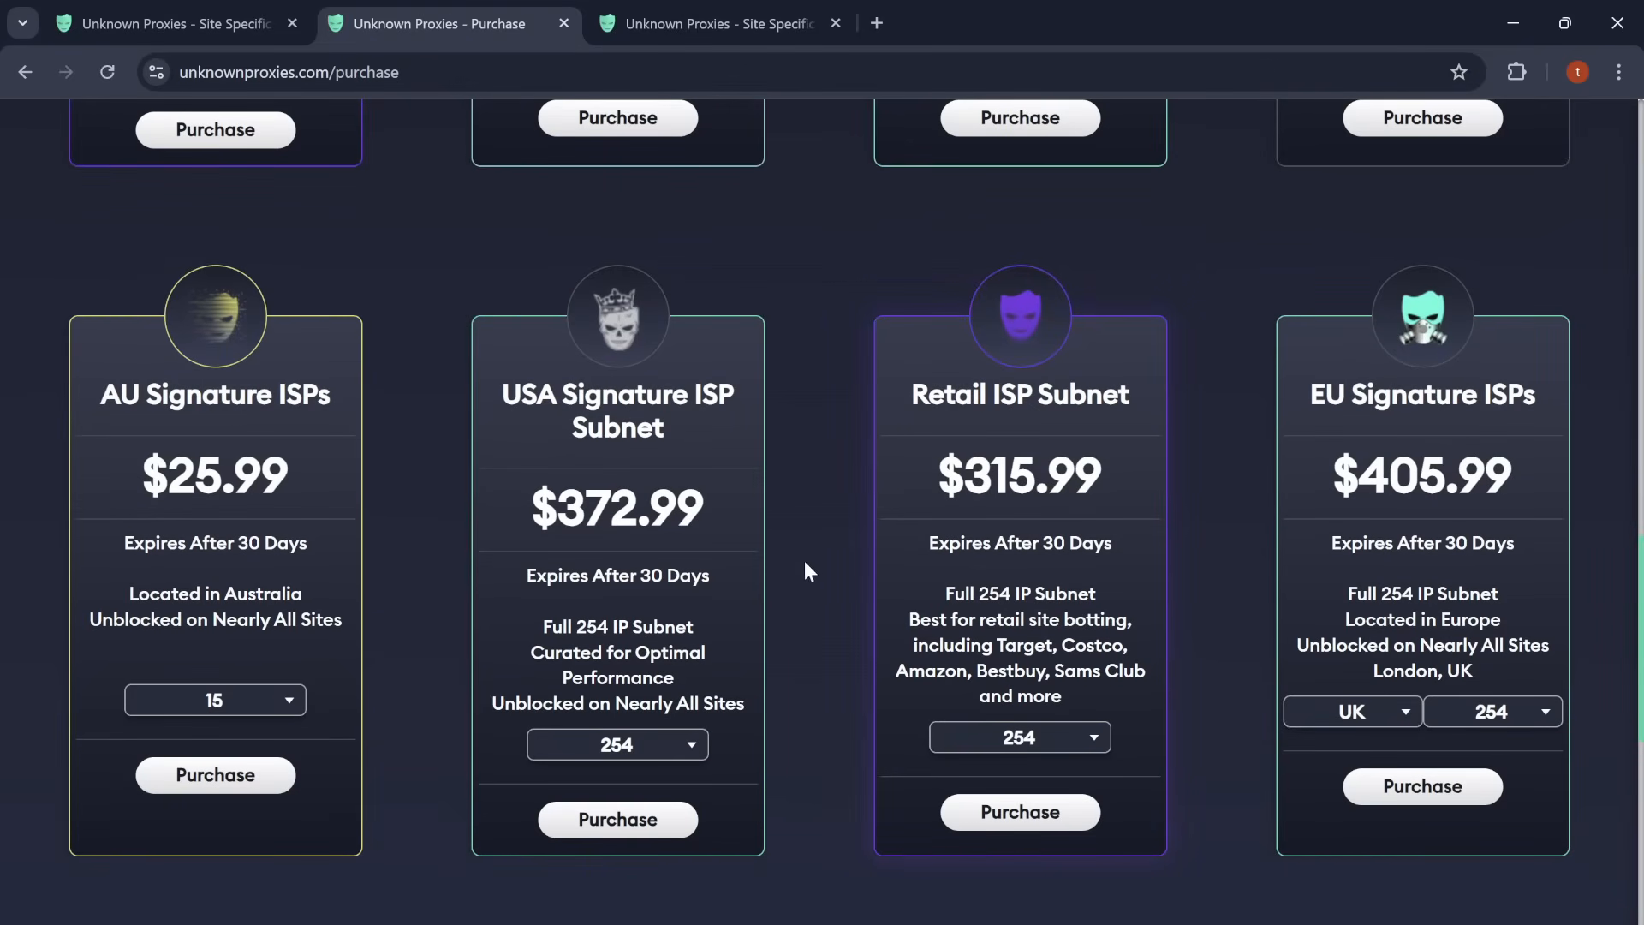
scroll(805, 558, "down", 4)
scroll(804, 558, "down", 3)
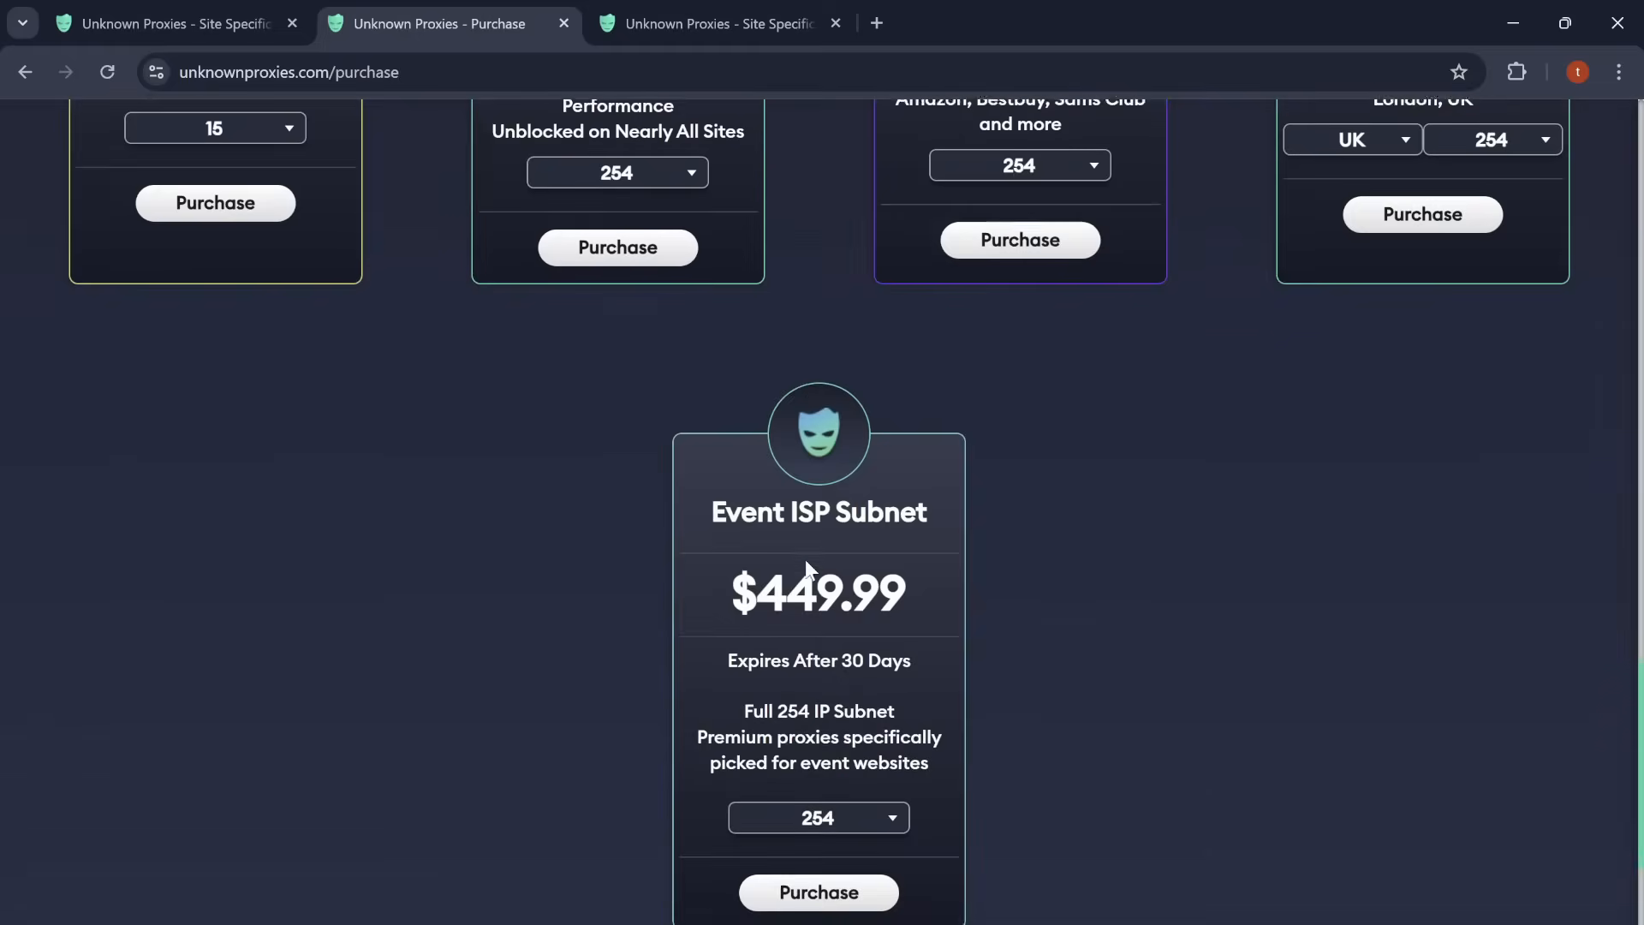
scroll(805, 559, "up", 7)
scroll(805, 564, "up", 5)
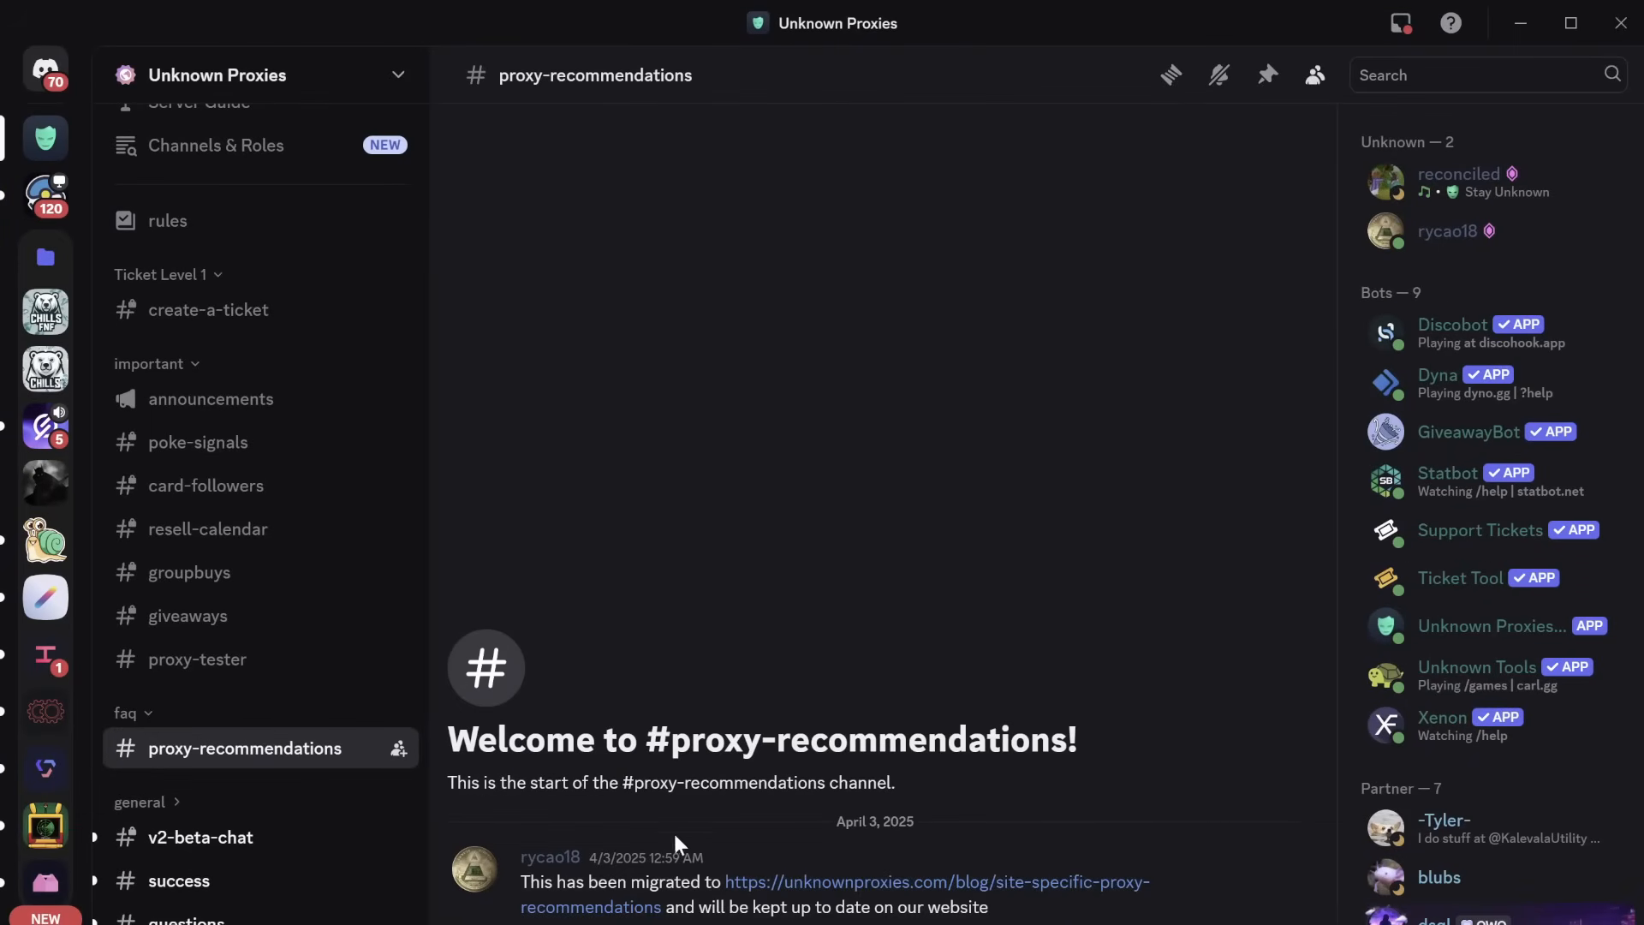
Step: Open the linked site-specific proxy recommendations page and read through its plan lists
left_click(782, 888)
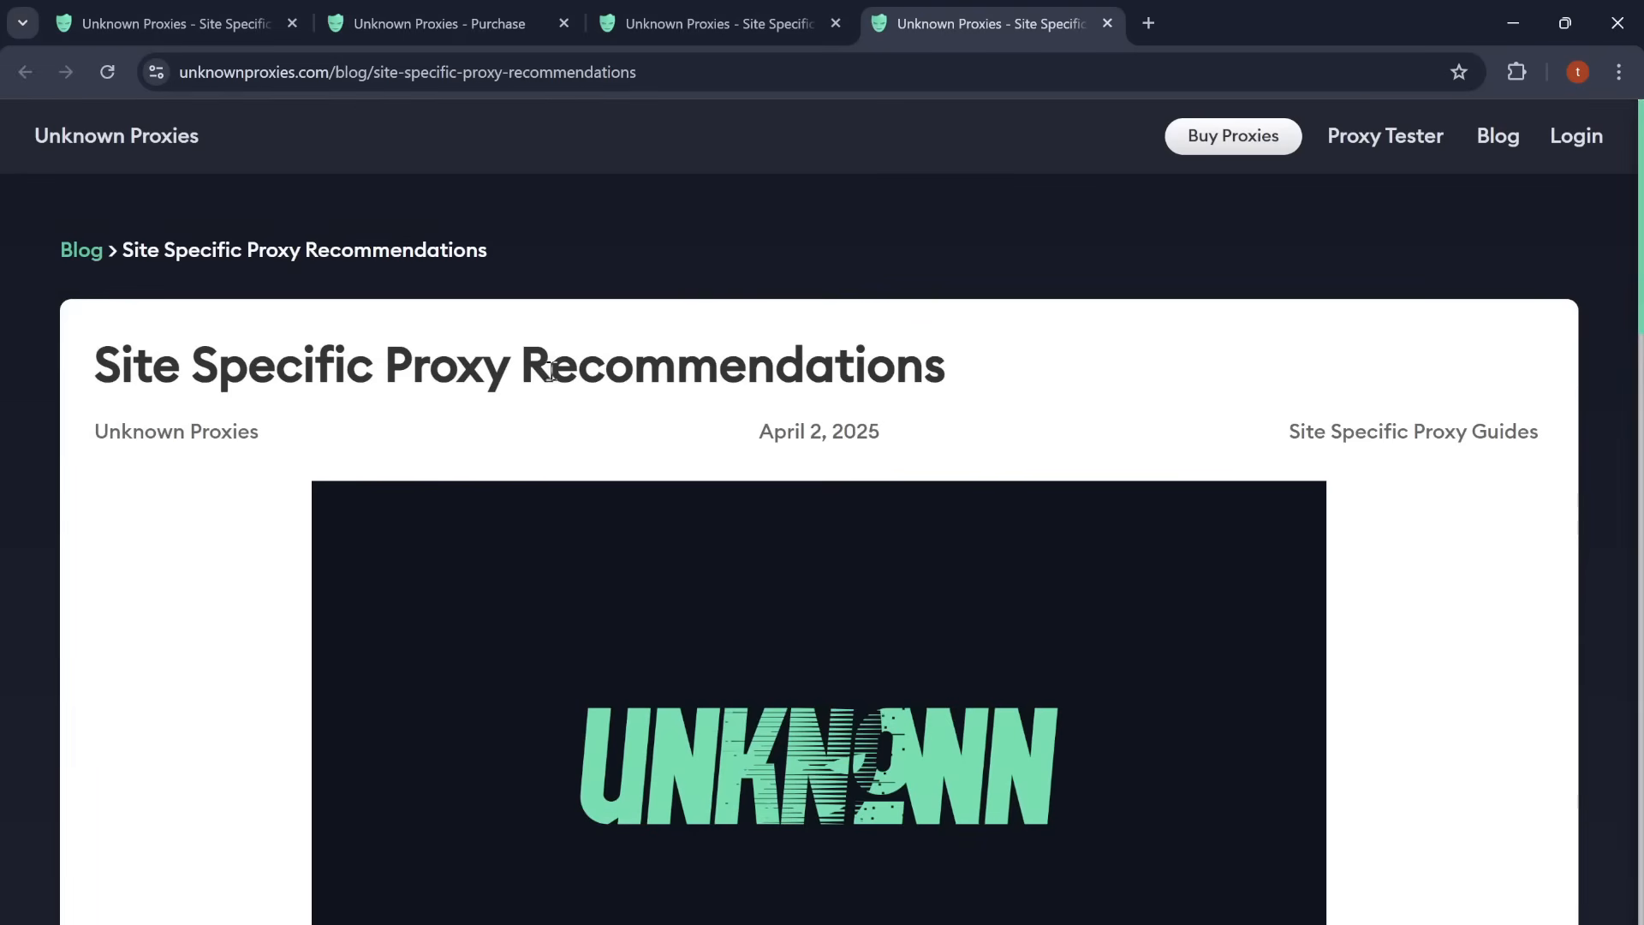
scroll(947, 469, "down", 10)
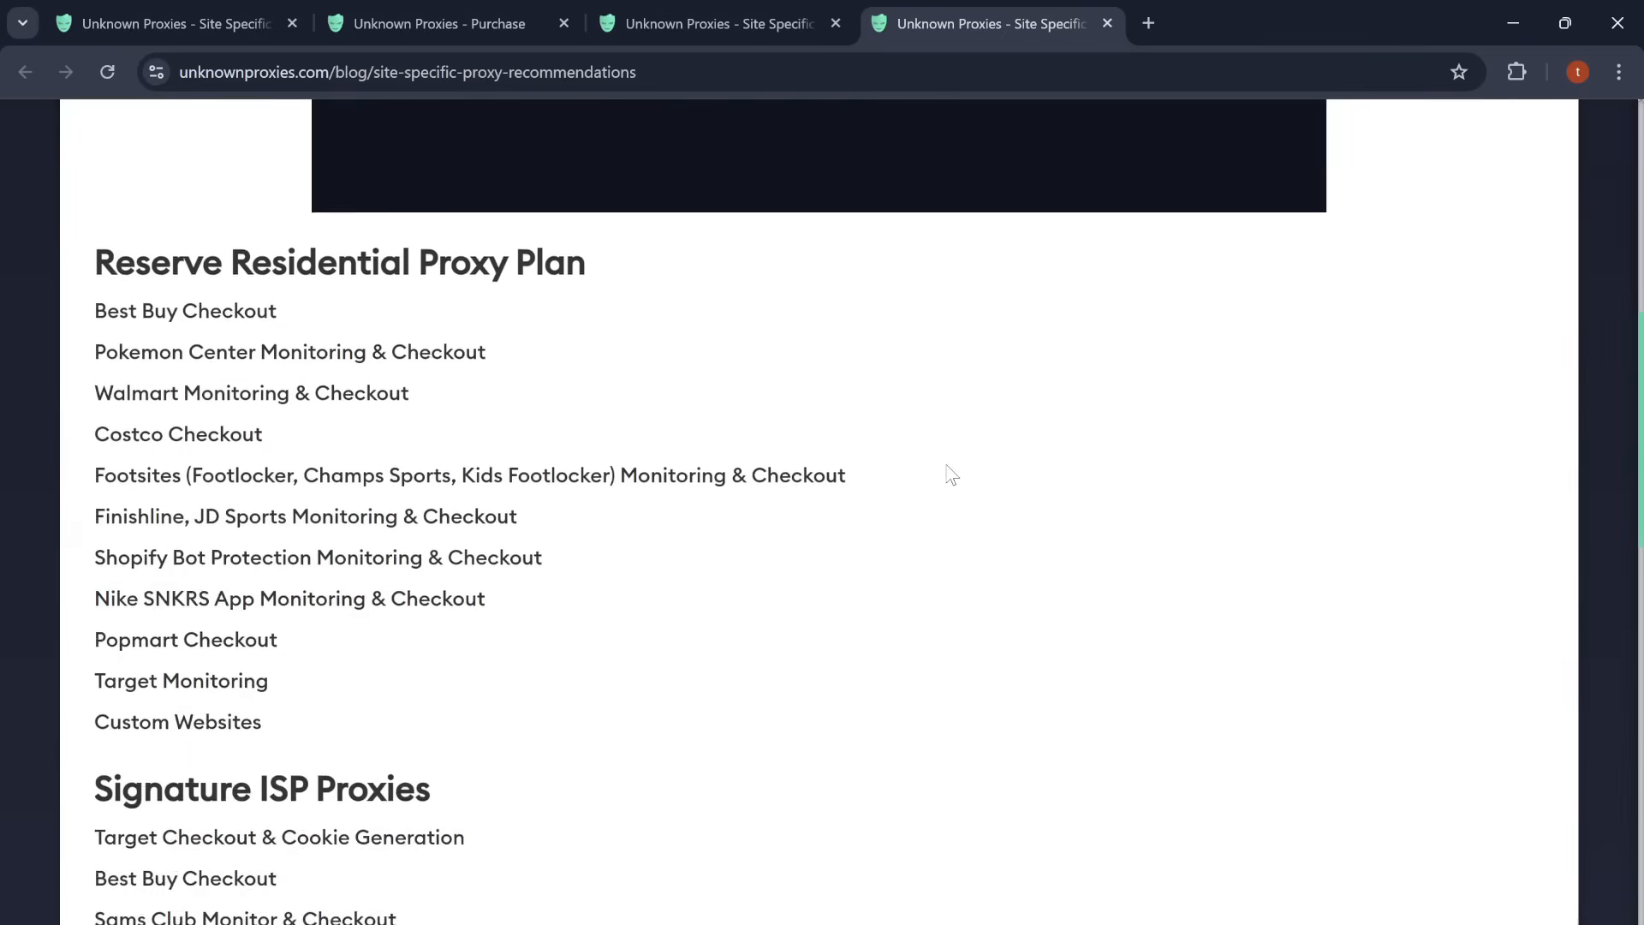
scroll(951, 475, "down", 1)
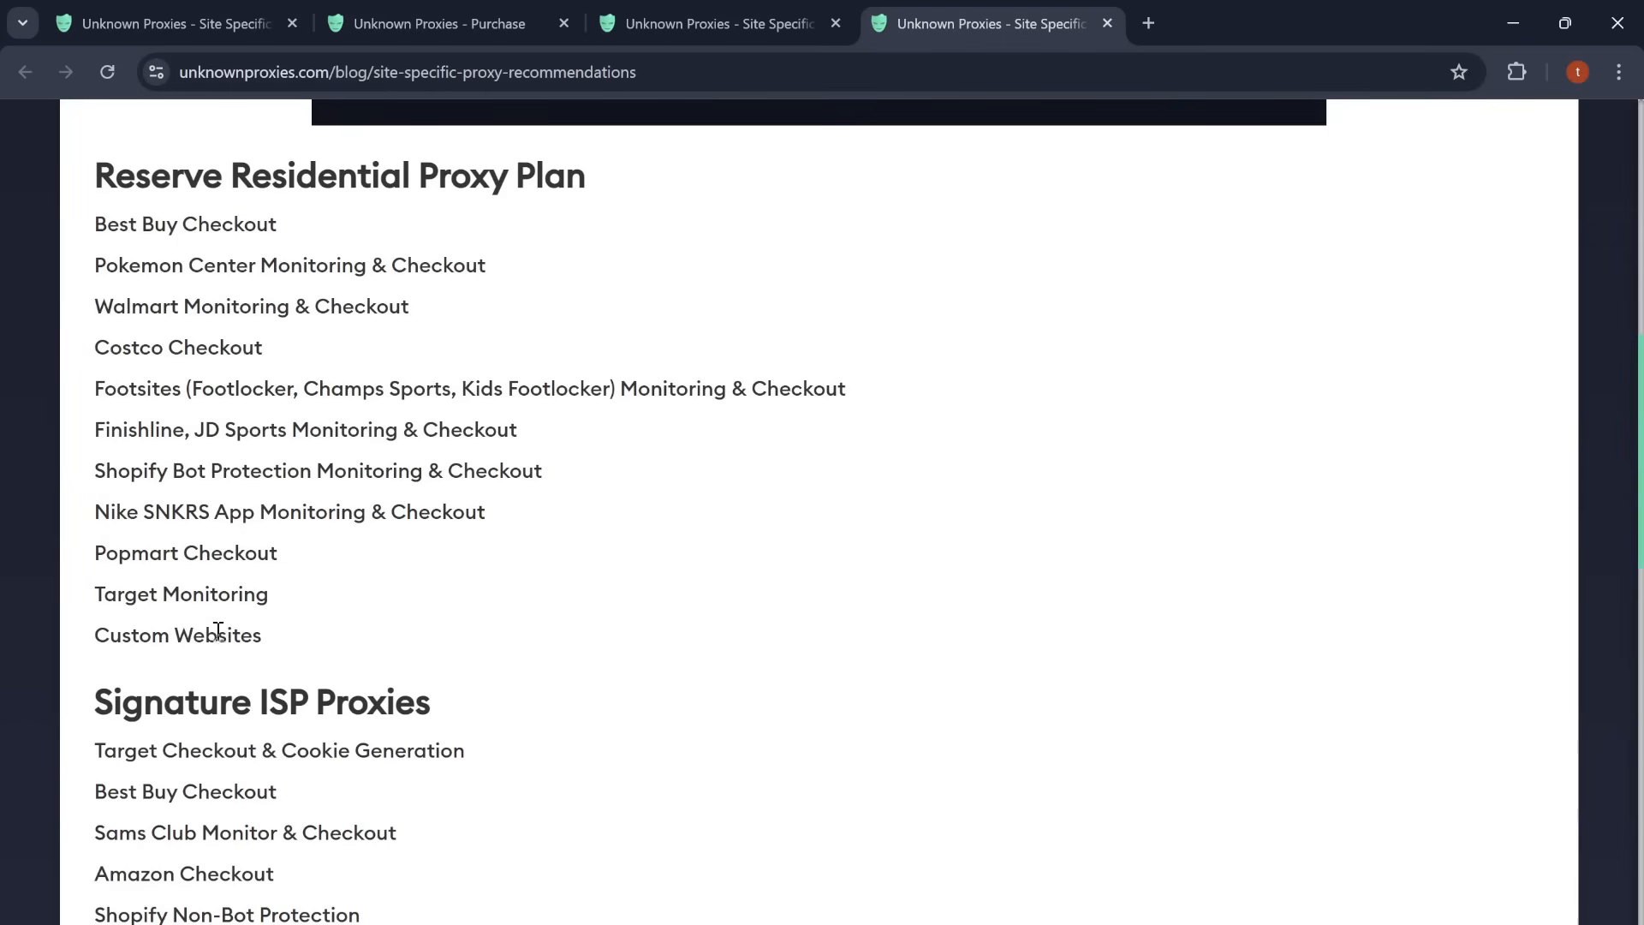
scroll(218, 634, "down", 6)
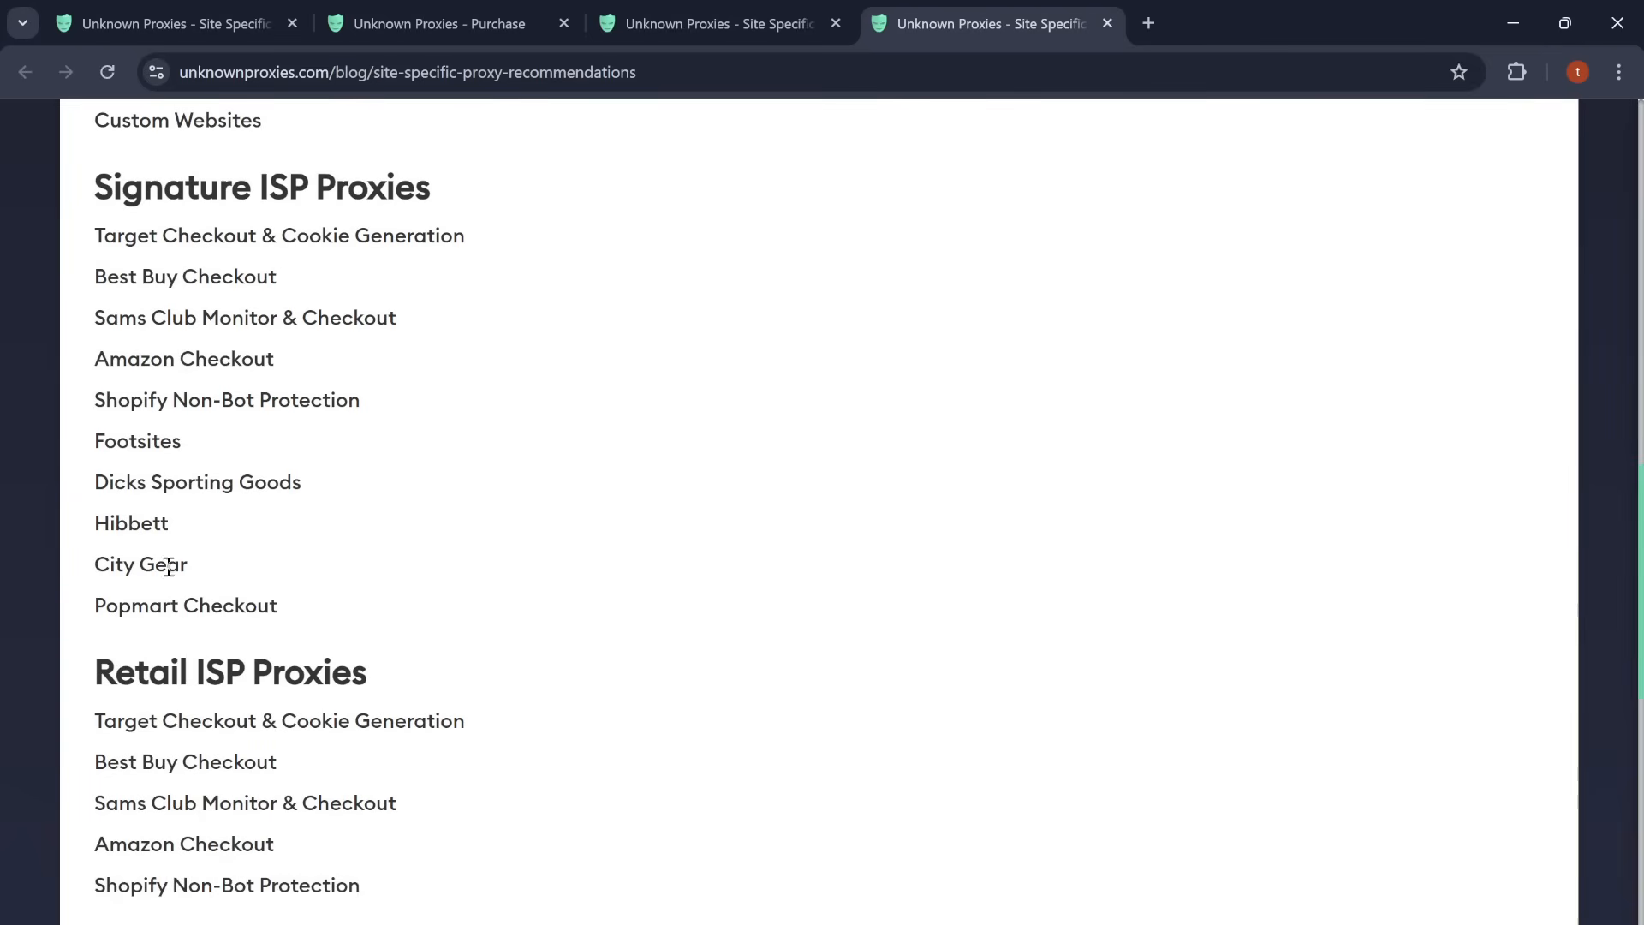
scroll(414, 646, "down", 4)
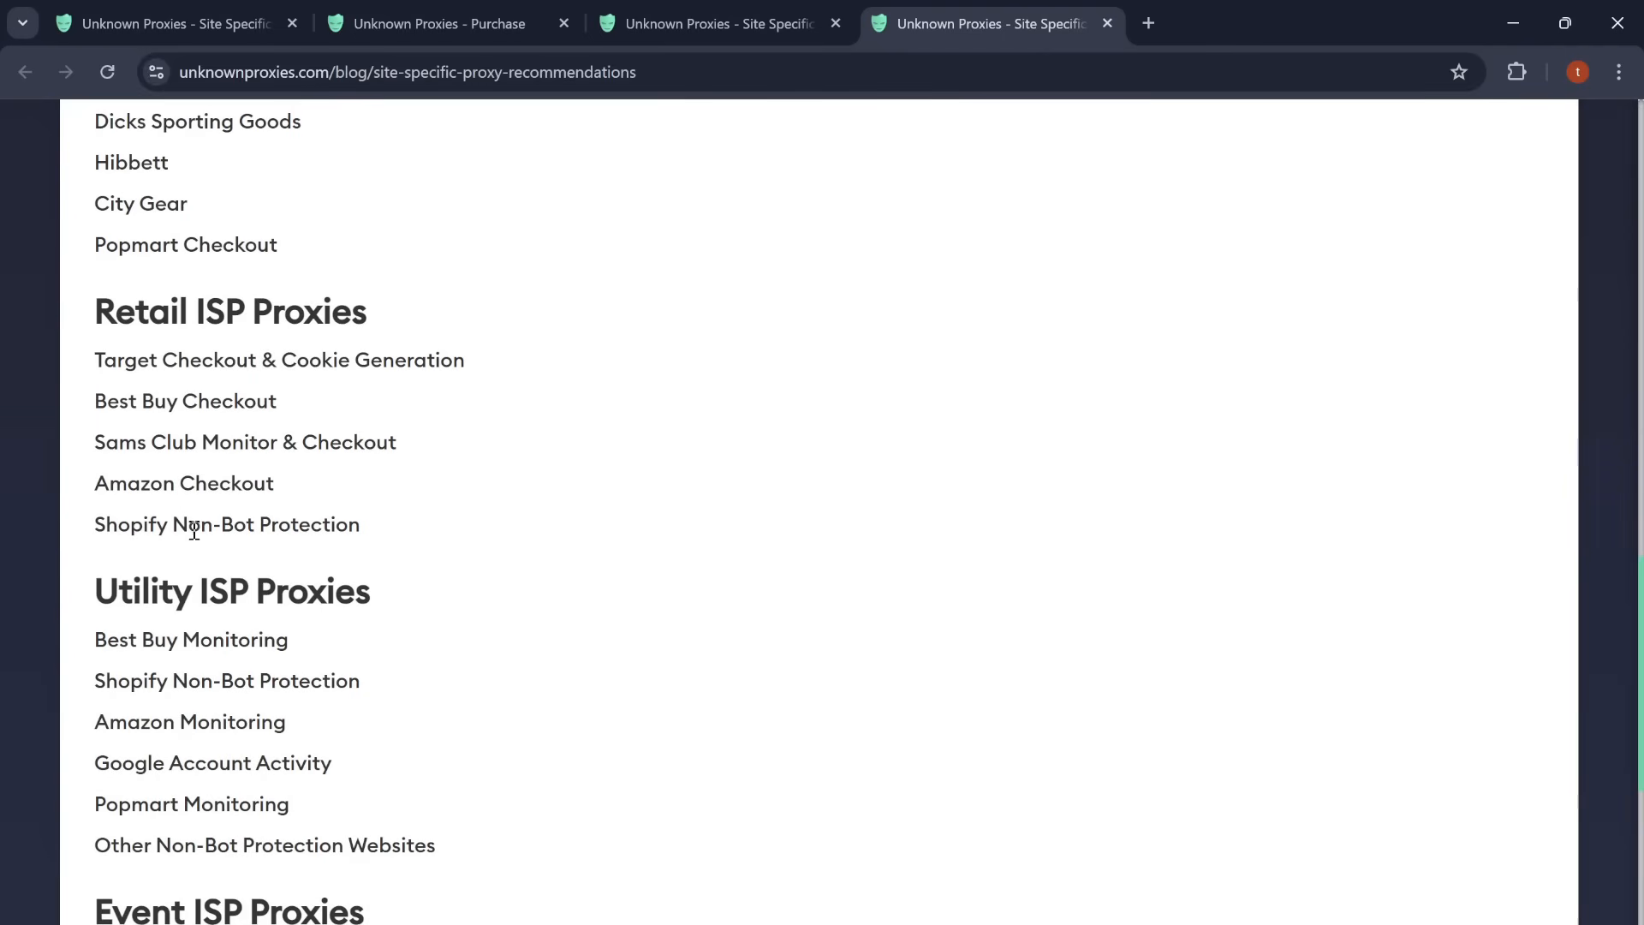
scroll(299, 557, "down", 3)
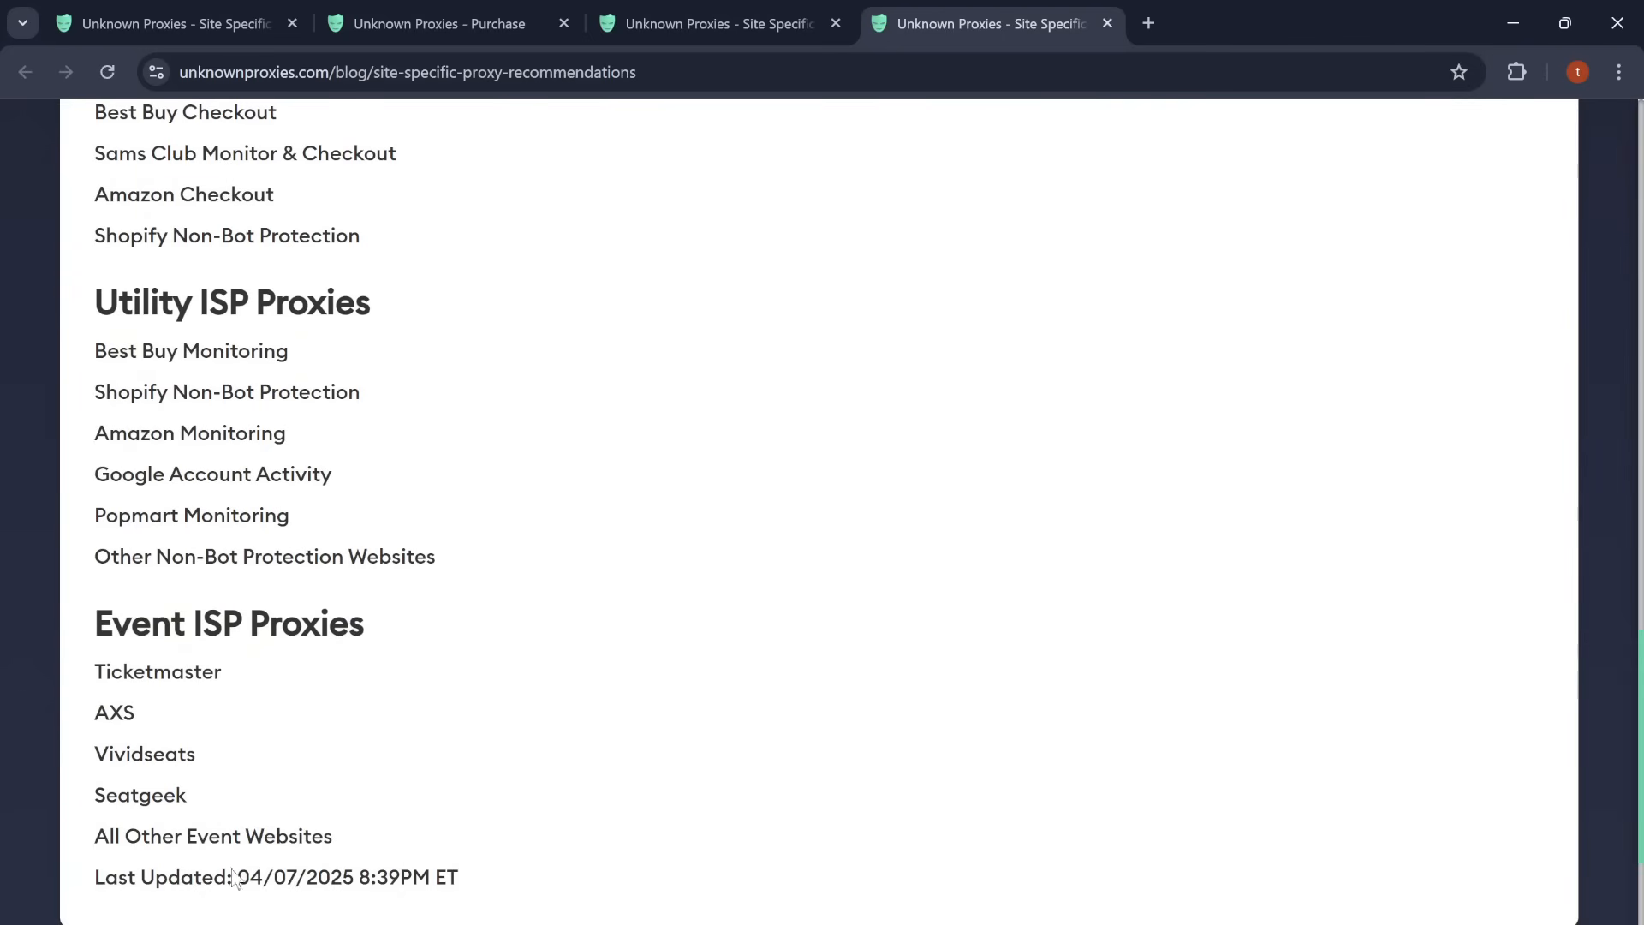
scroll(579, 822, "up", 2)
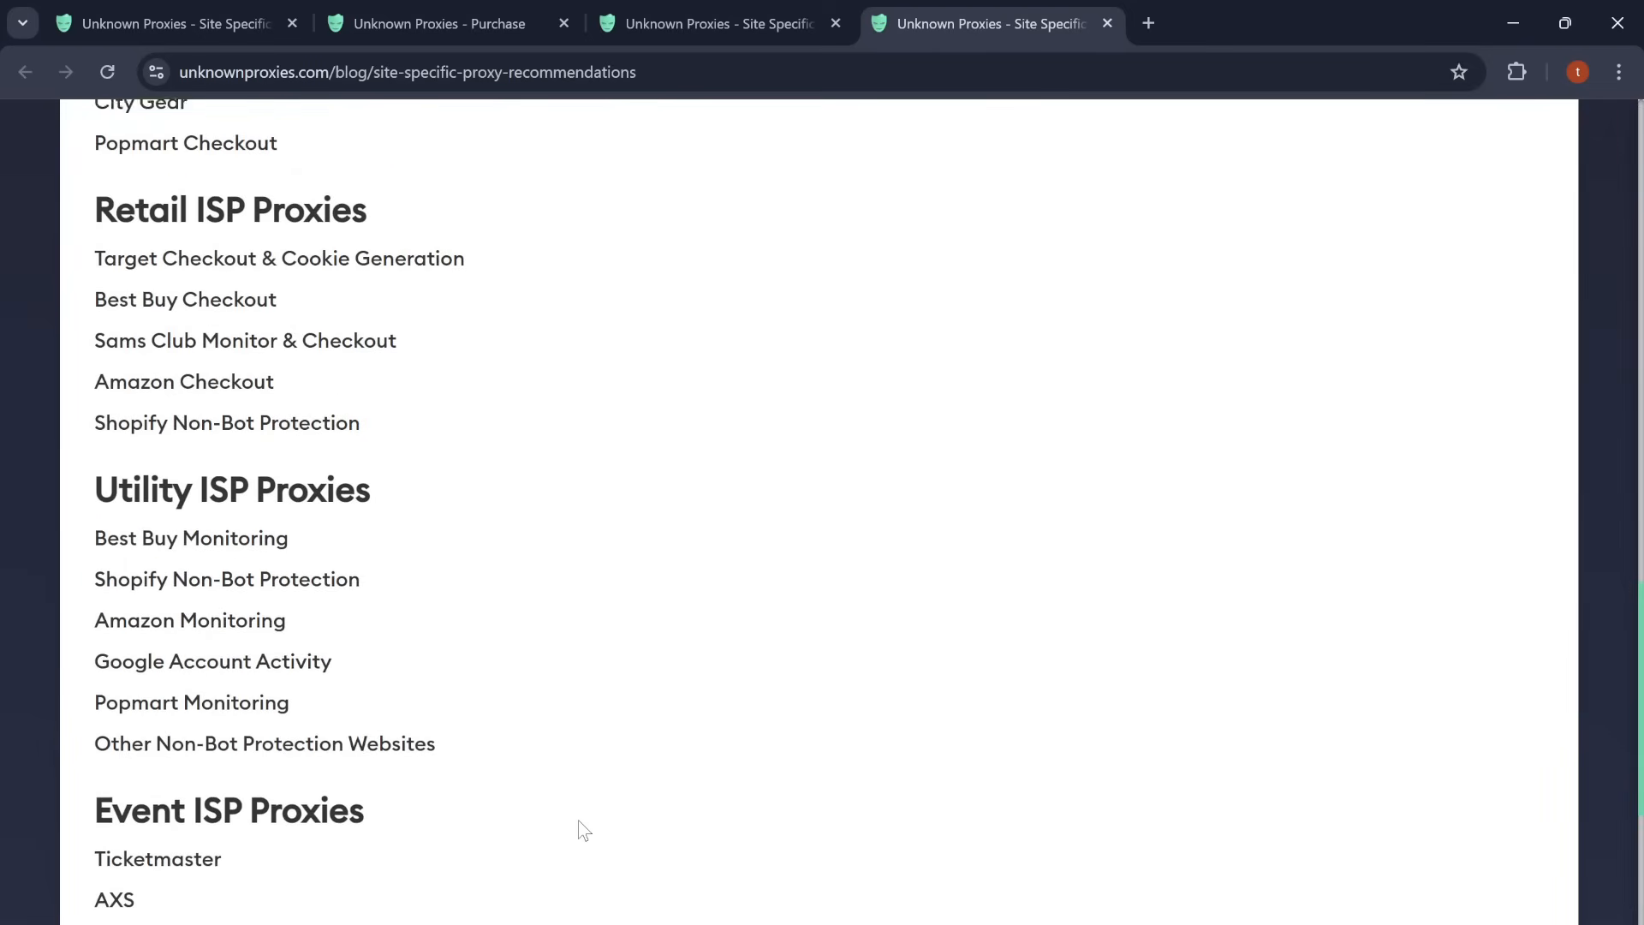
scroll(578, 819, "down", 1)
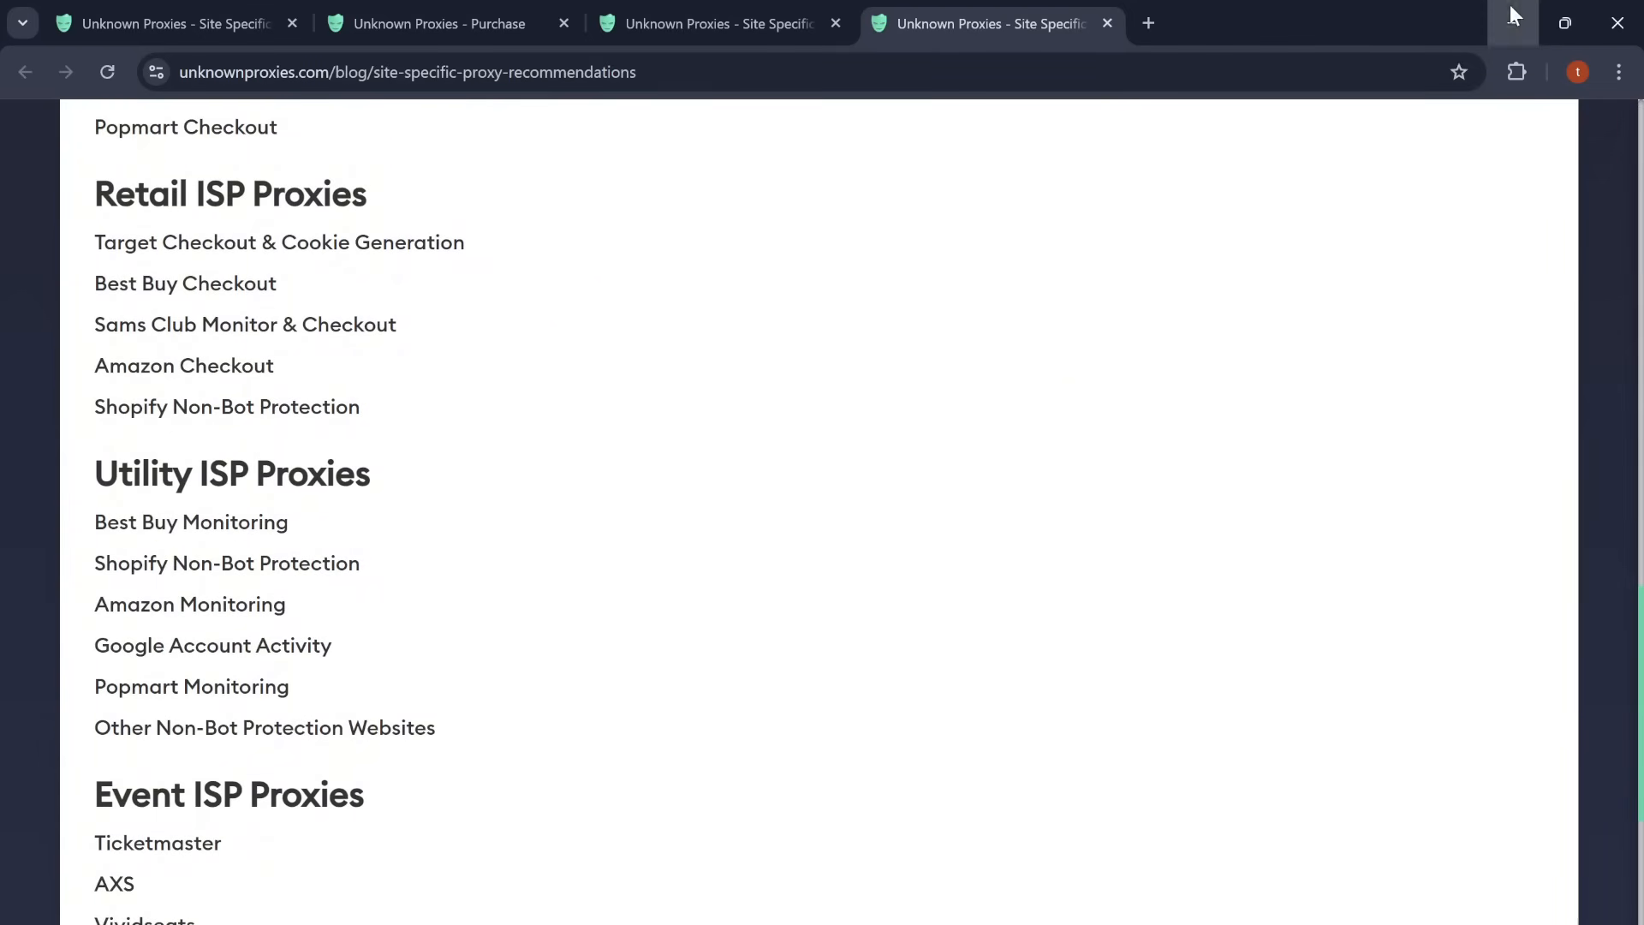
Step: Switch to the bot's Billing section and open then close the Create Profile Group dialog
left_click(1513, 14)
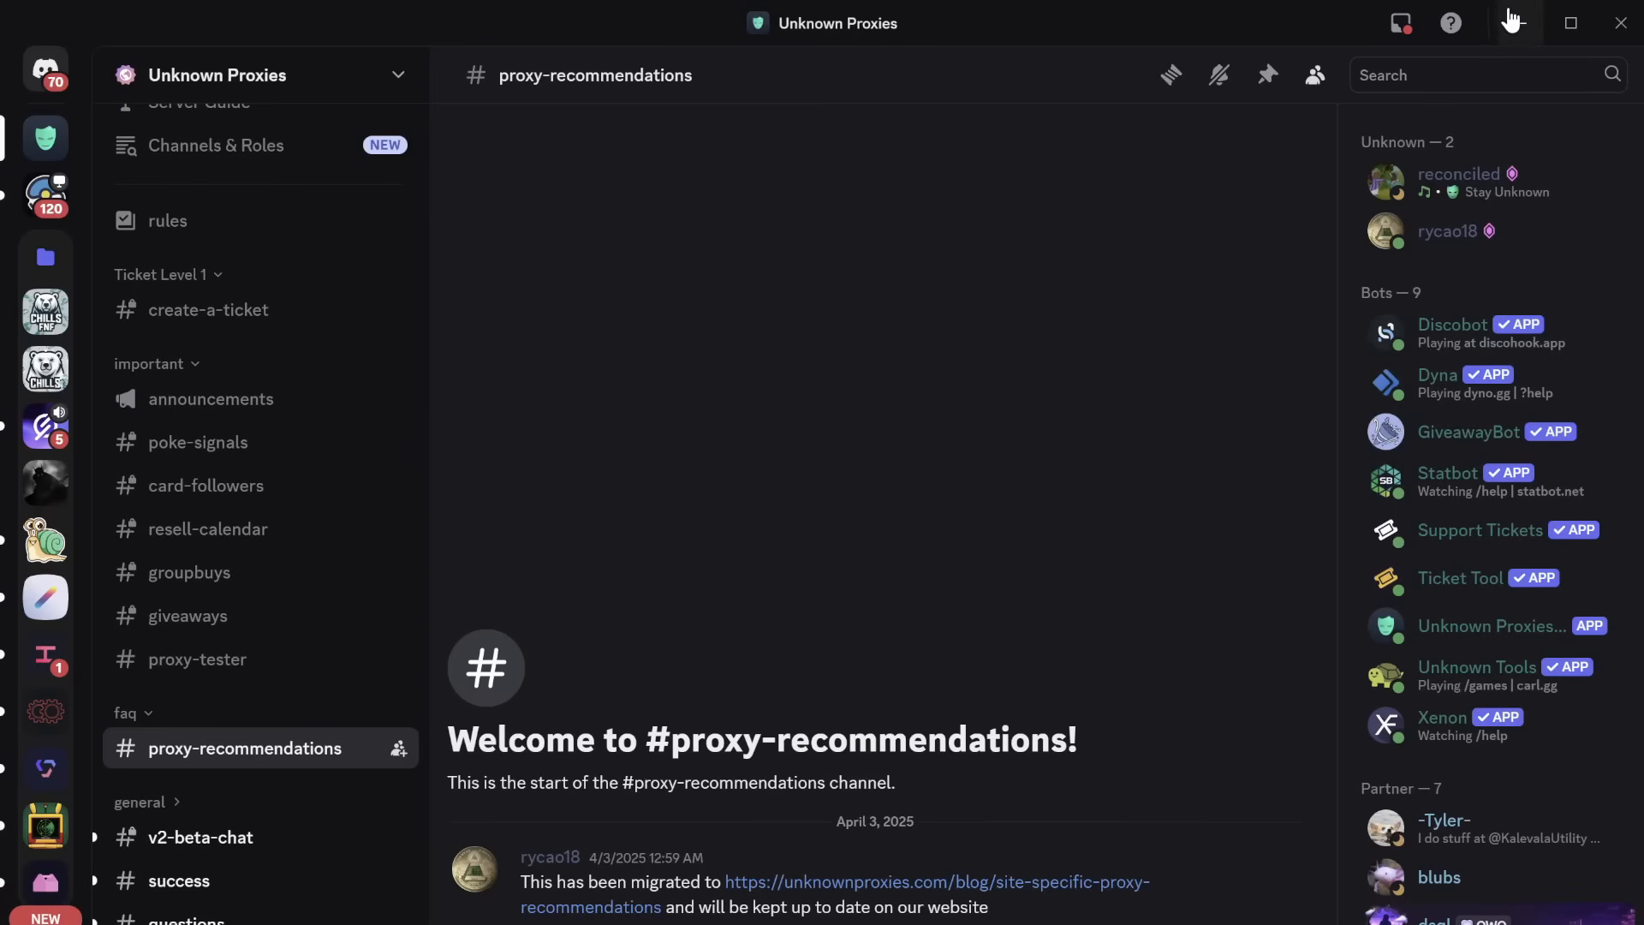
left_click(1513, 19)
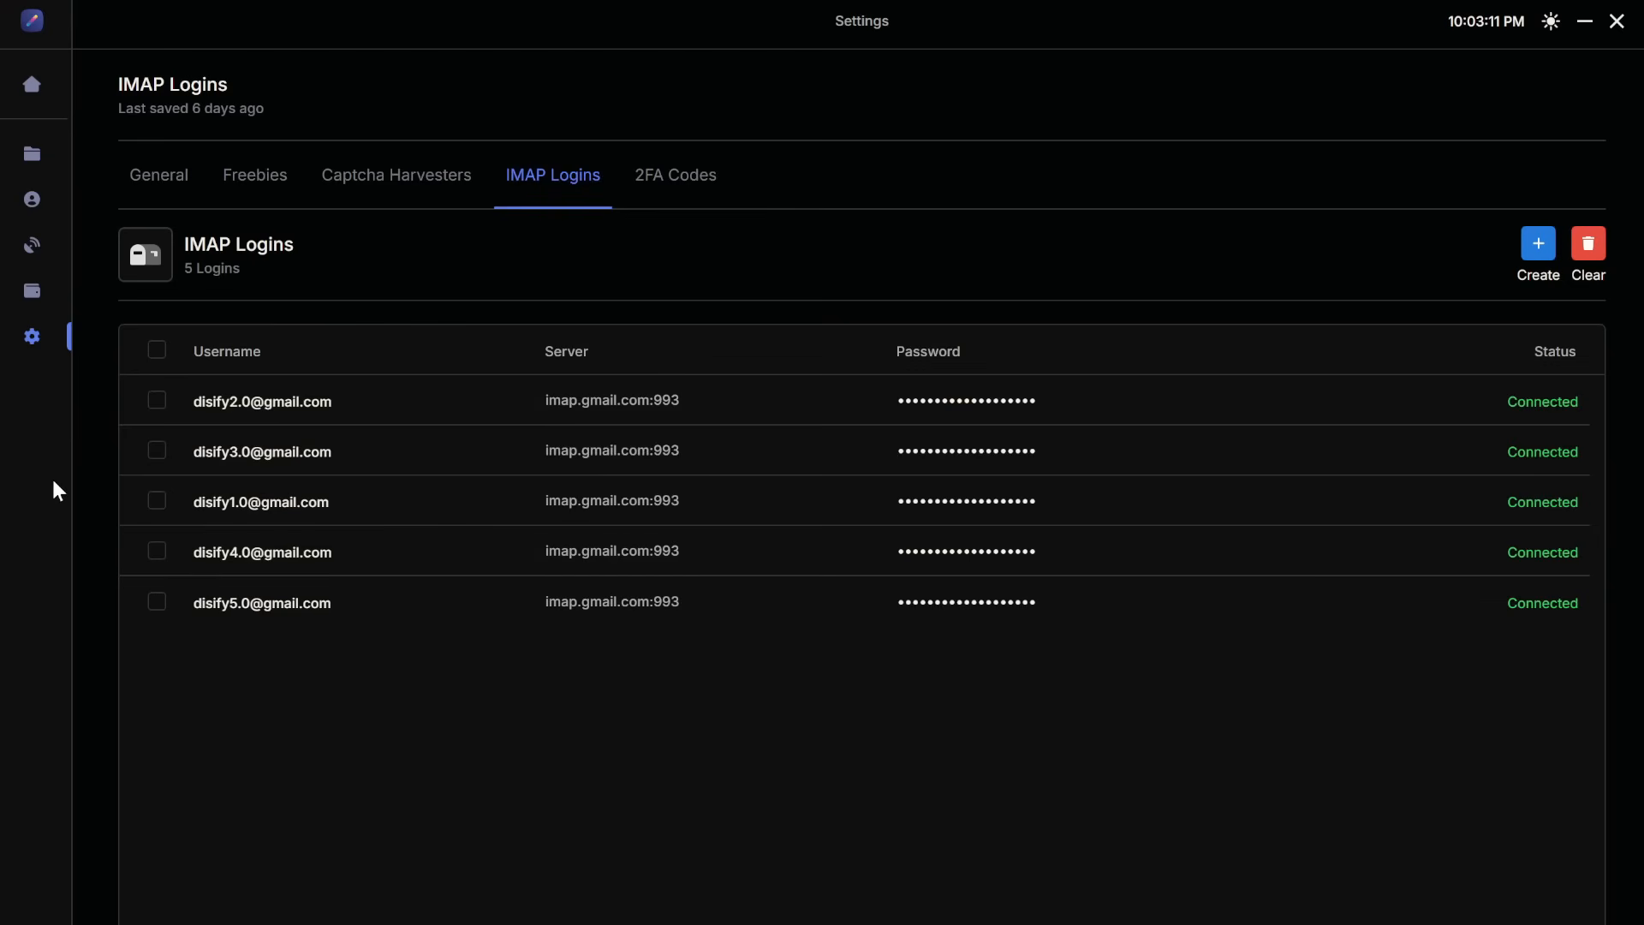
left_click(42, 306)
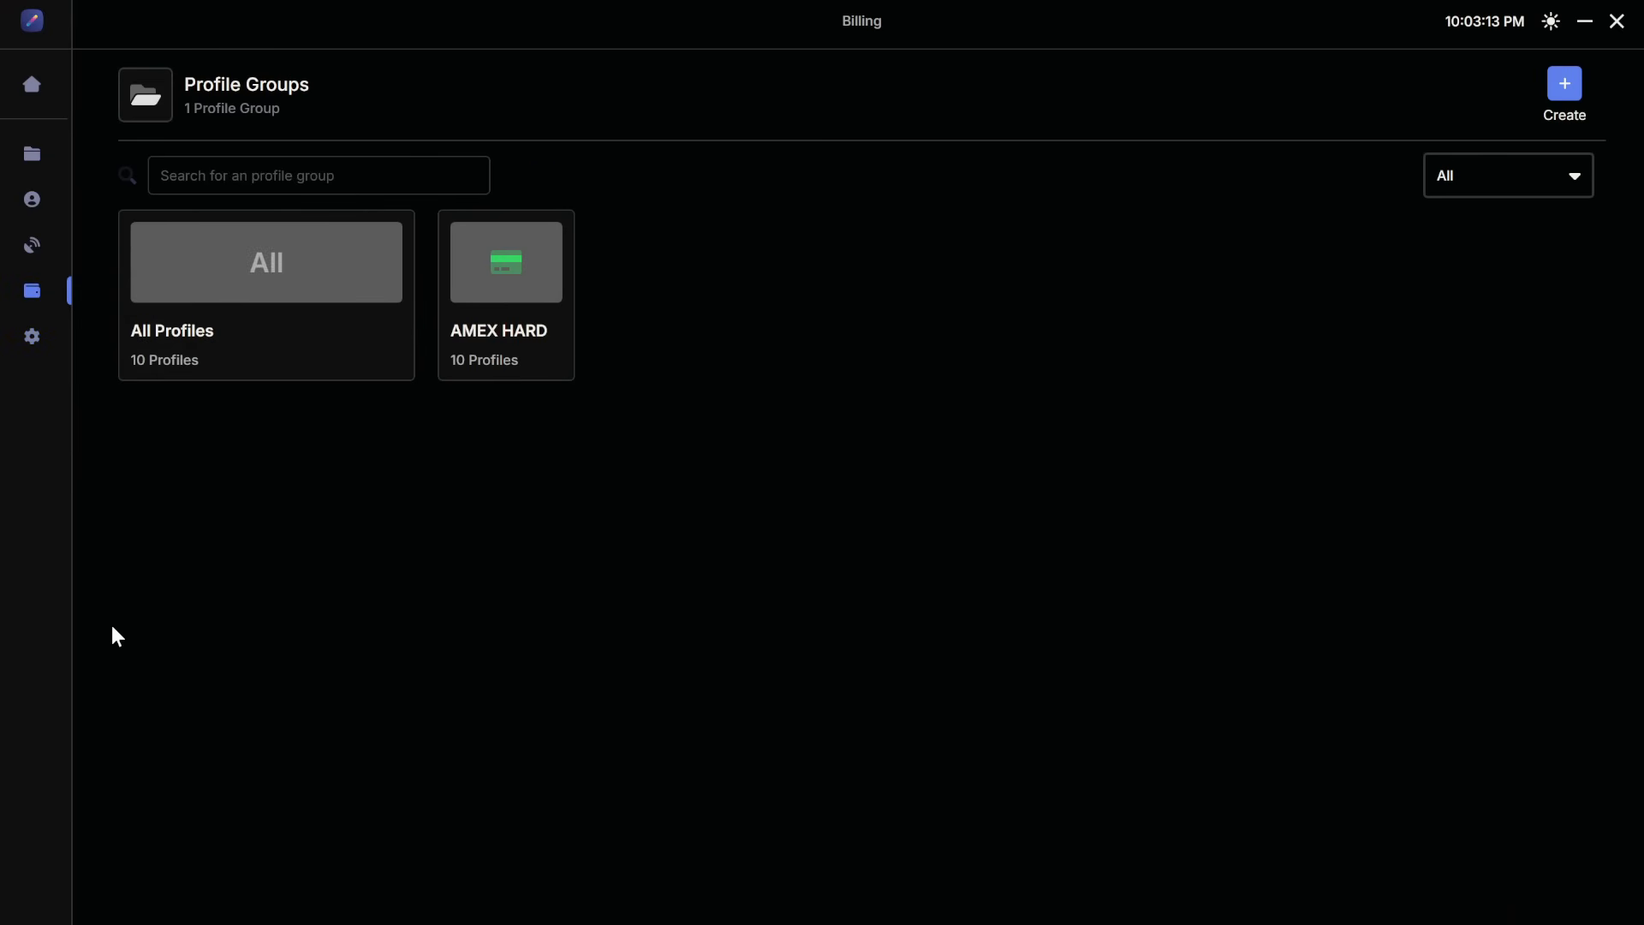
left_click(1562, 89)
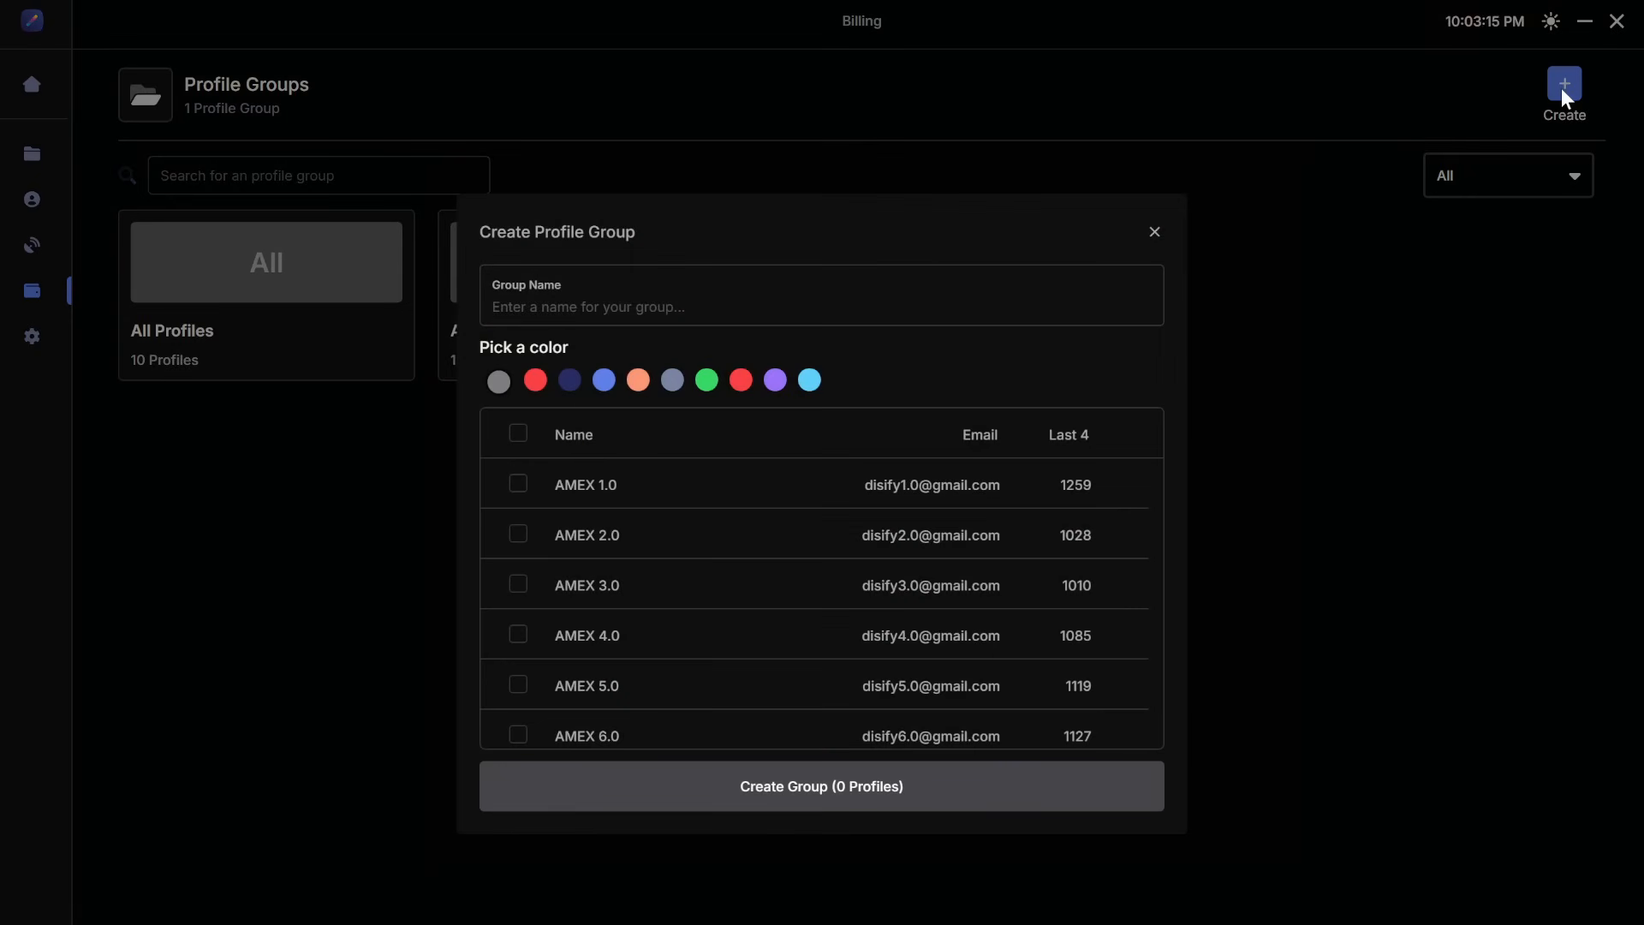
left_click(1154, 233)
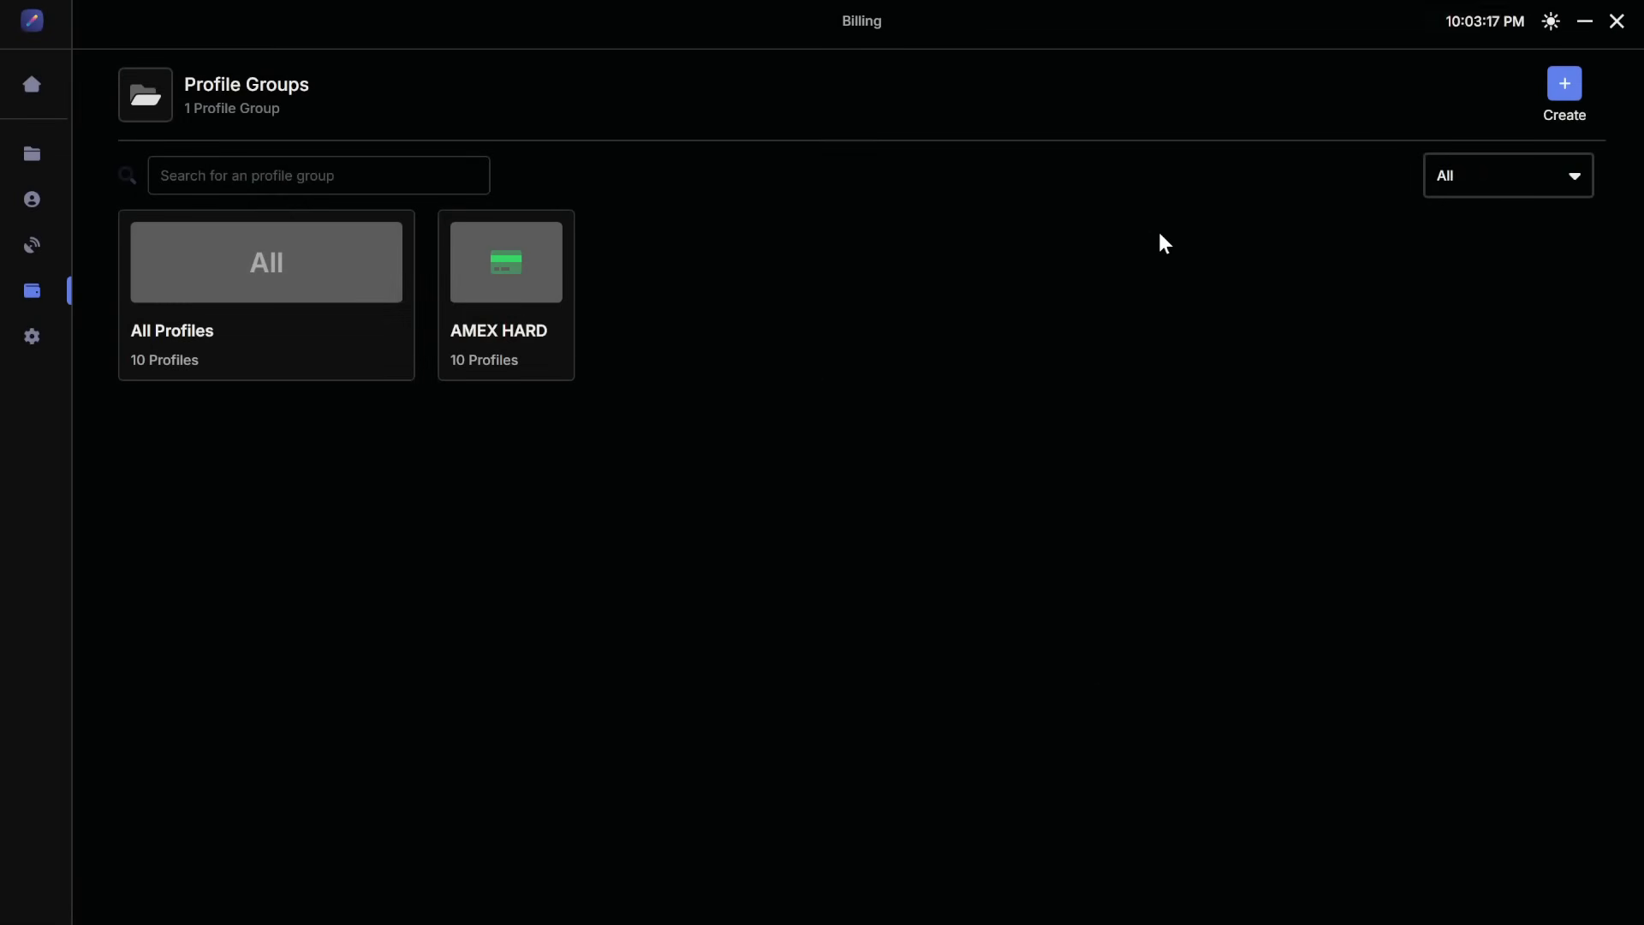
Step: Open the All Profiles group, view the Create Profile dialog's Shipping tab, then close it and go back
left_click(284, 238)
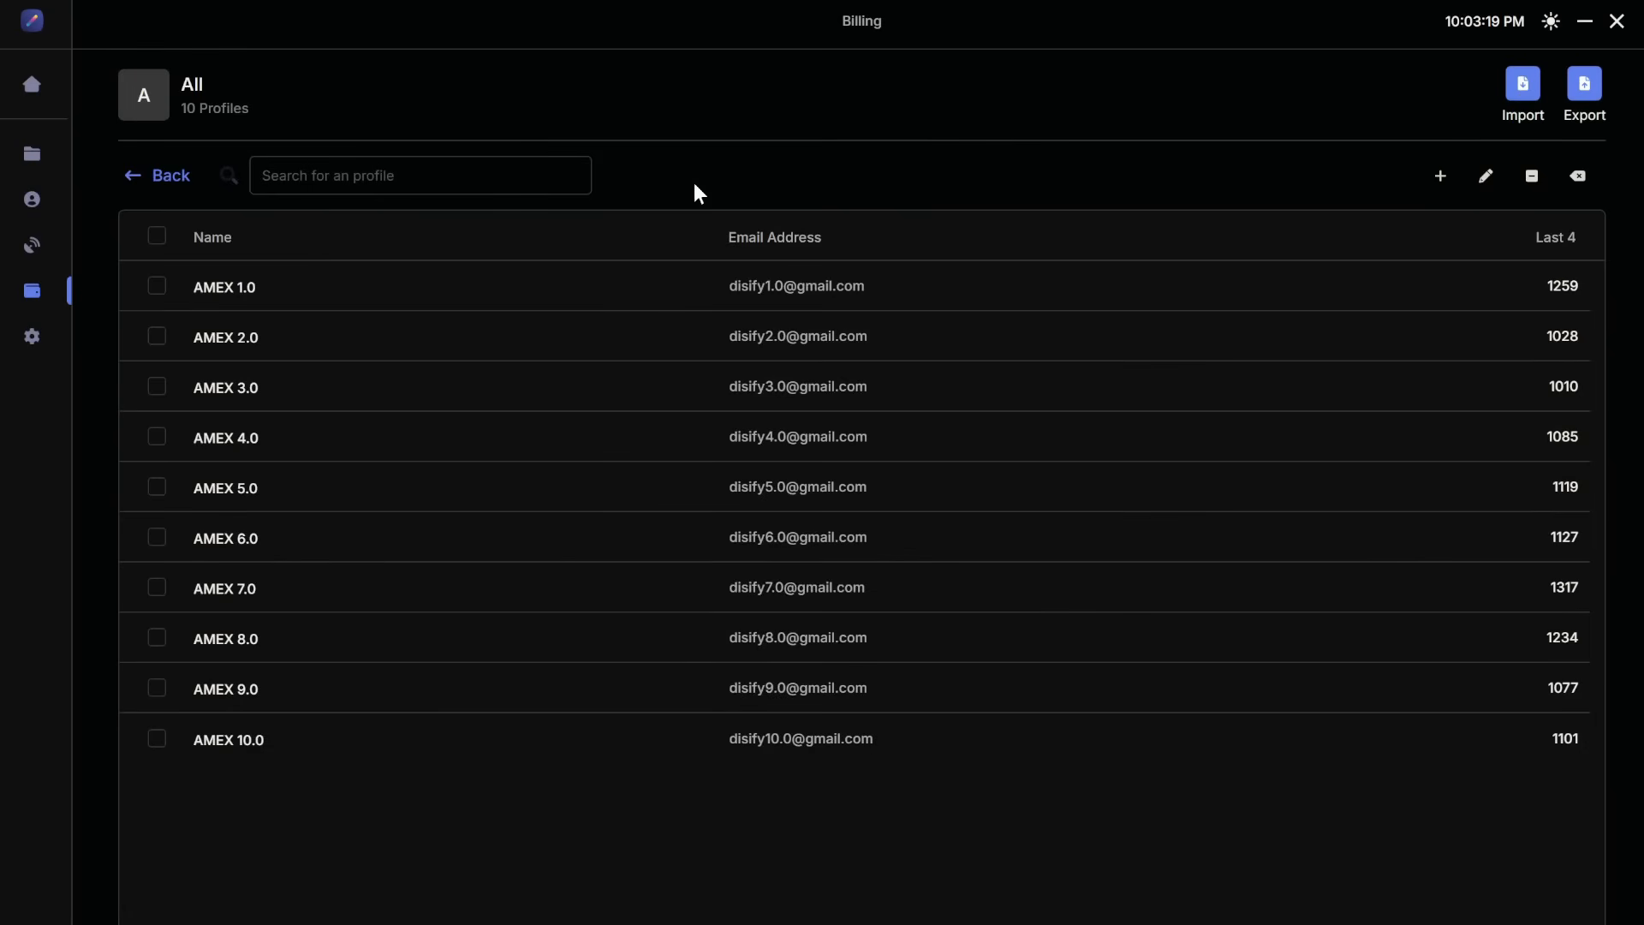
left_click(1442, 176)
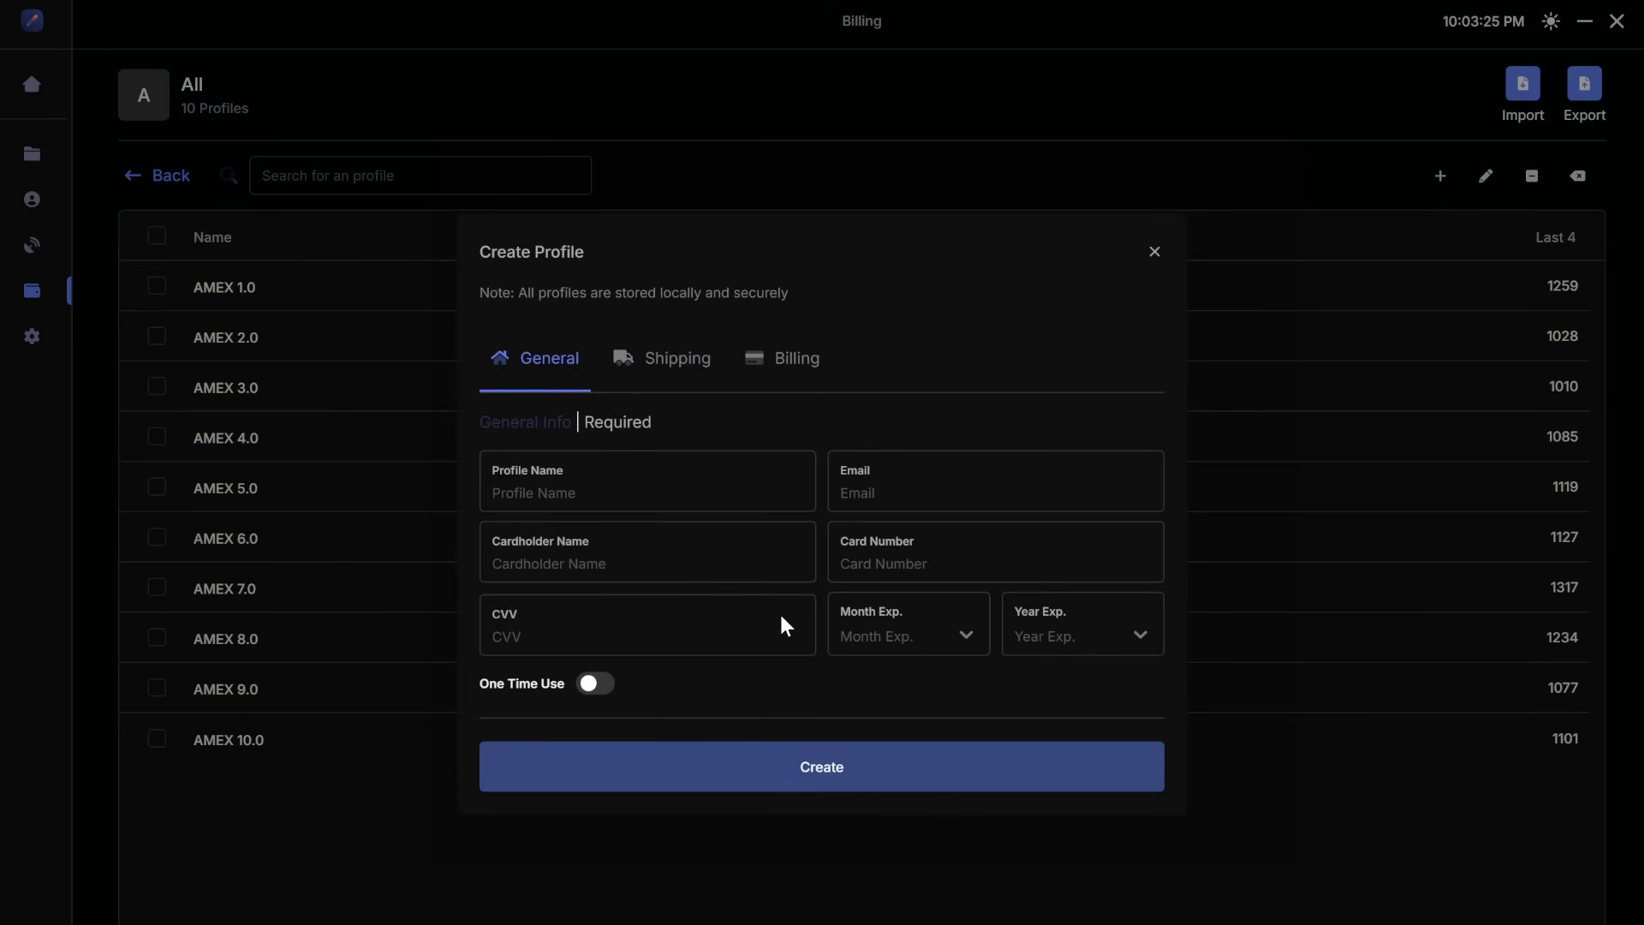
left_click(662, 359)
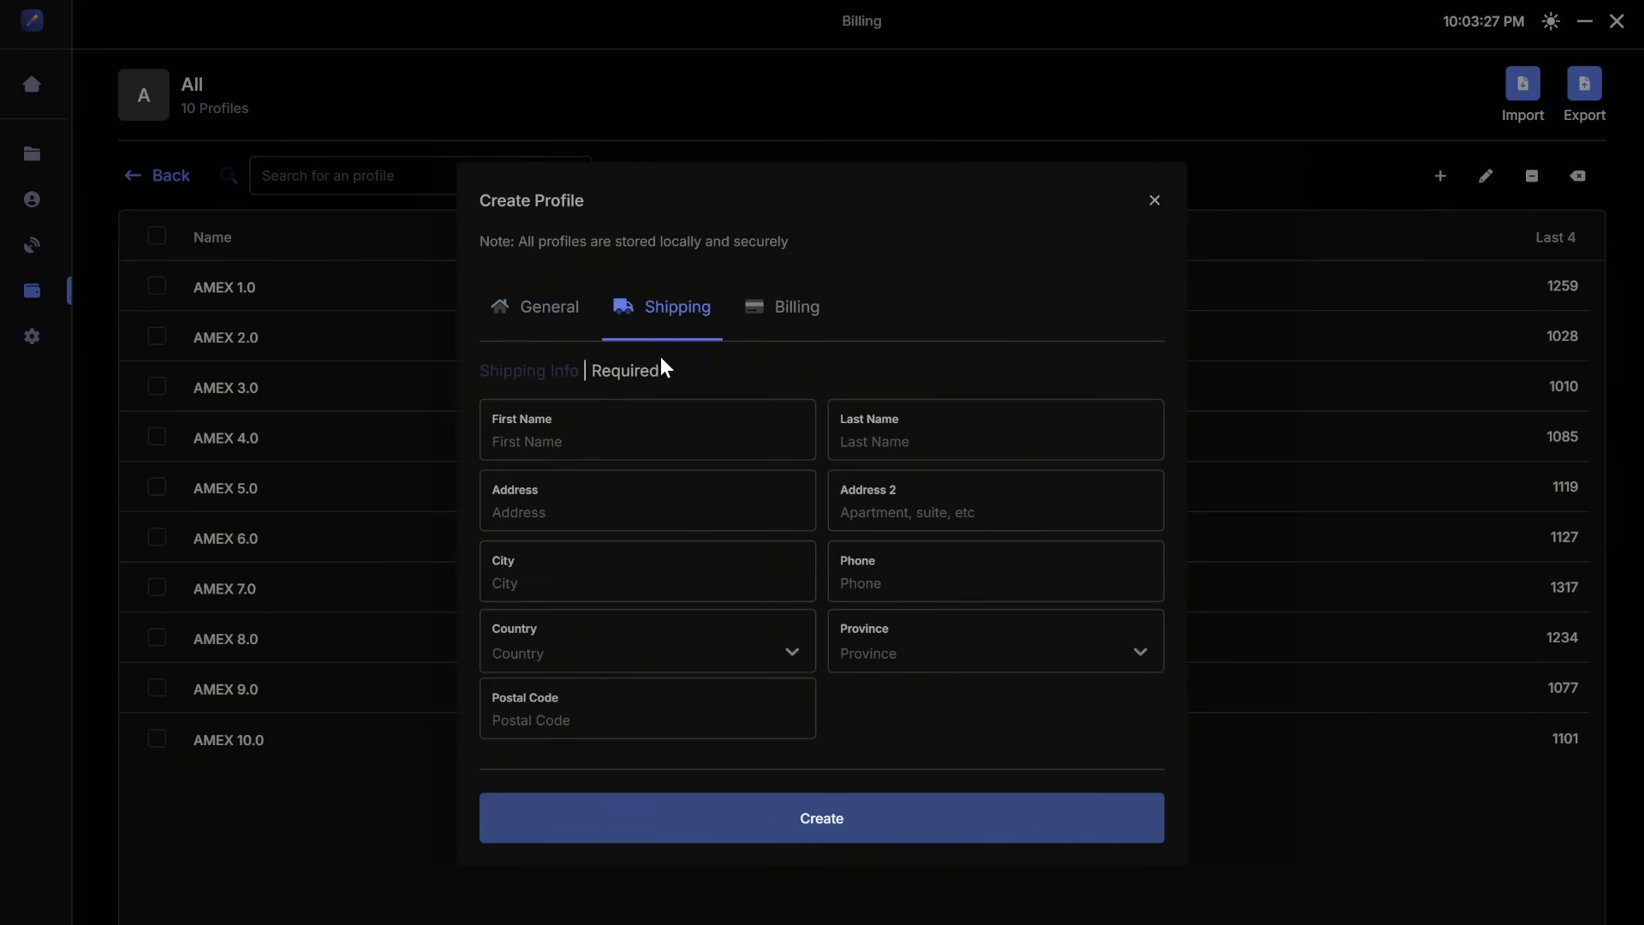
left_click(1155, 202)
left_click(155, 176)
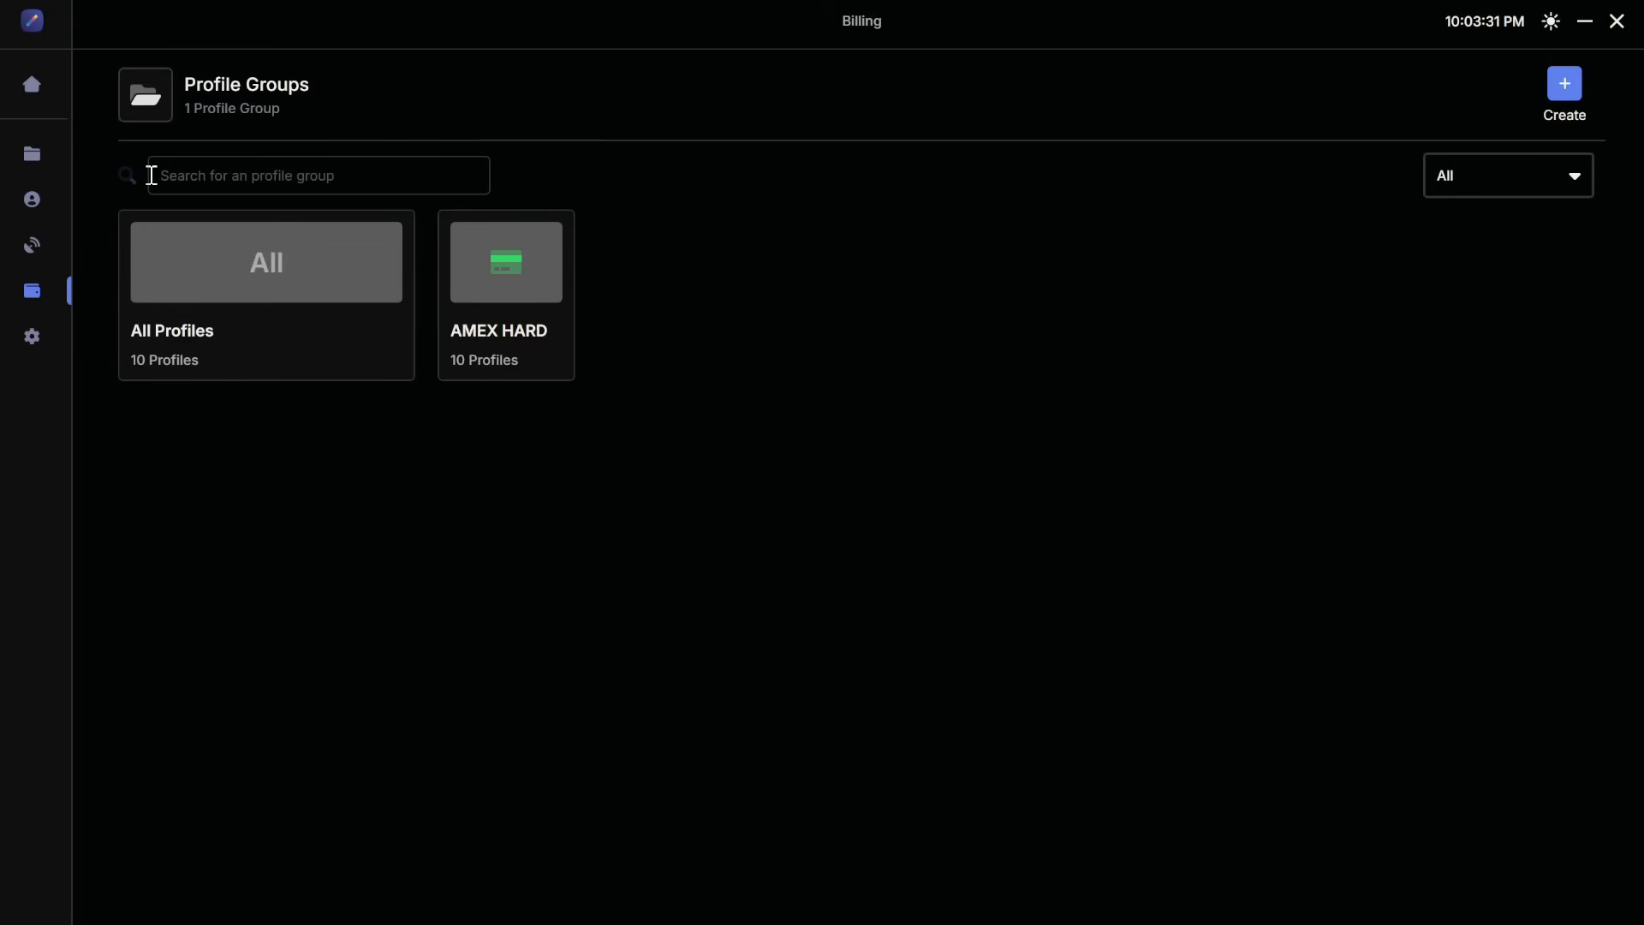
Step: Go to the Proxies section and start a new proxy list named unknown proxies, then close the dialog without creating it
left_click(55, 243)
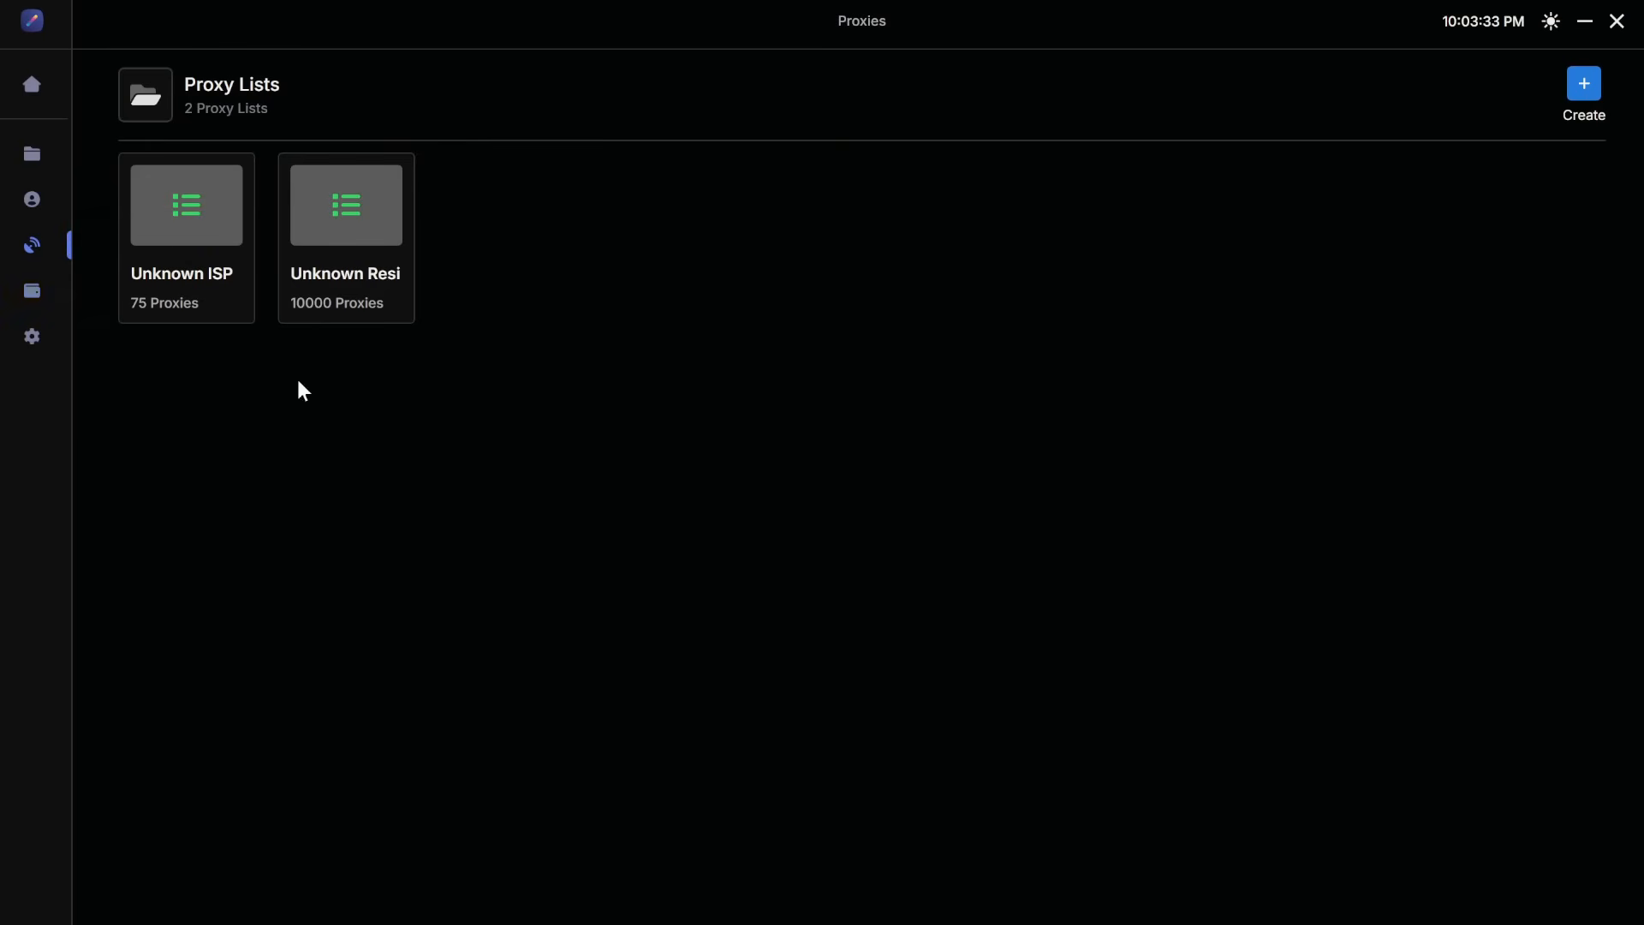
left_click(1582, 94)
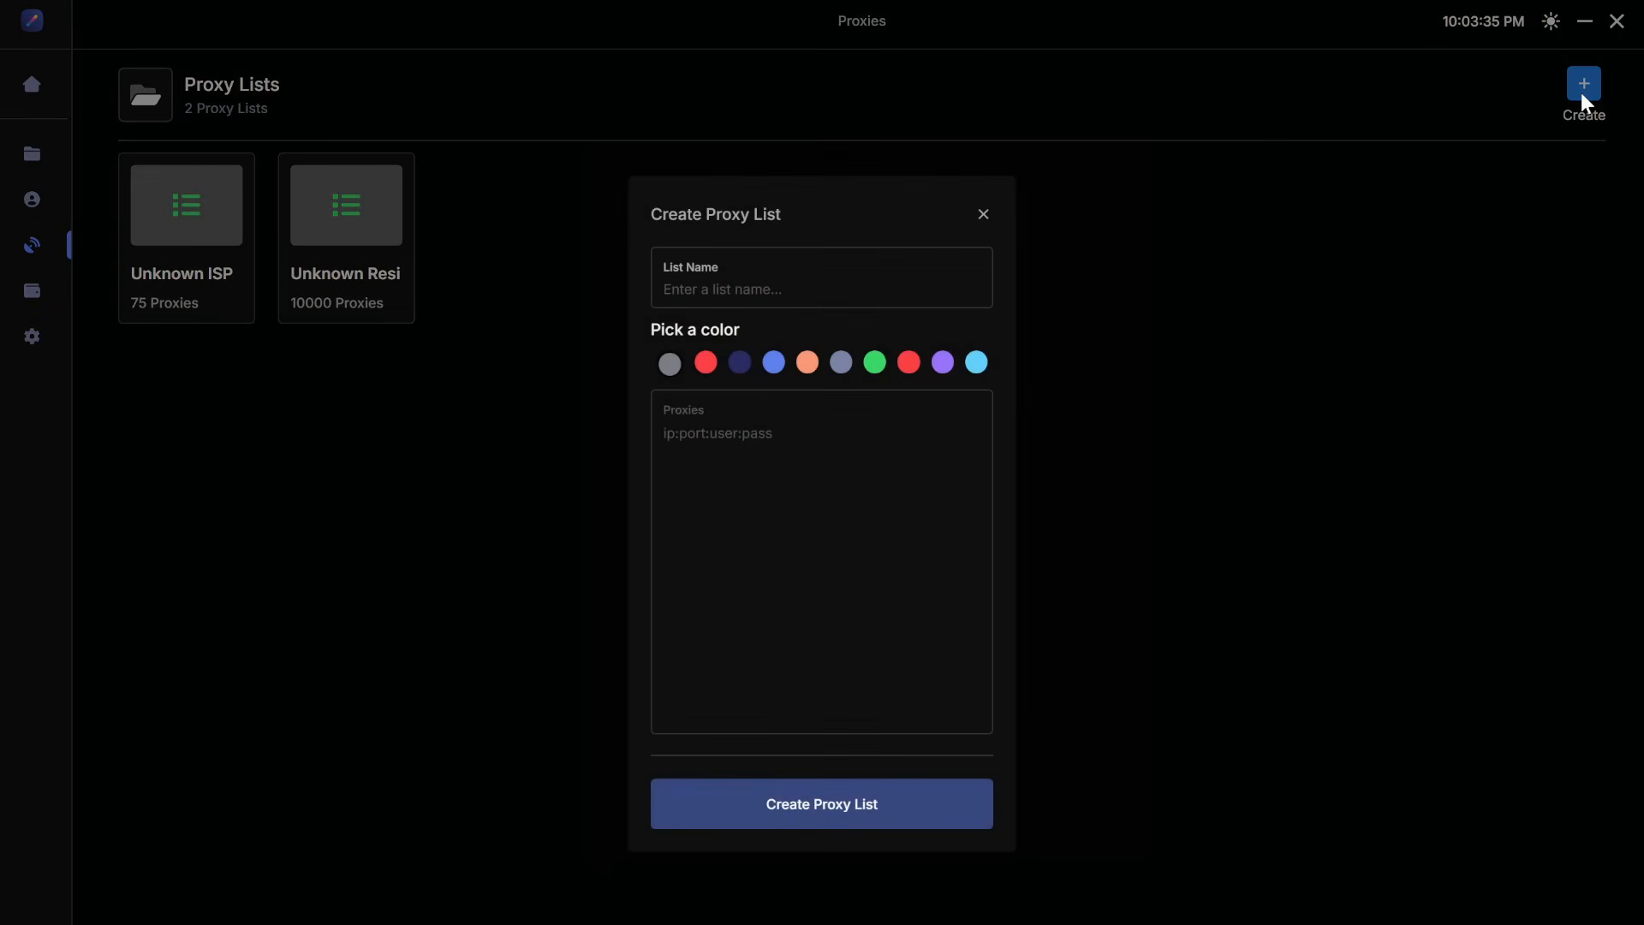
left_click(829, 271)
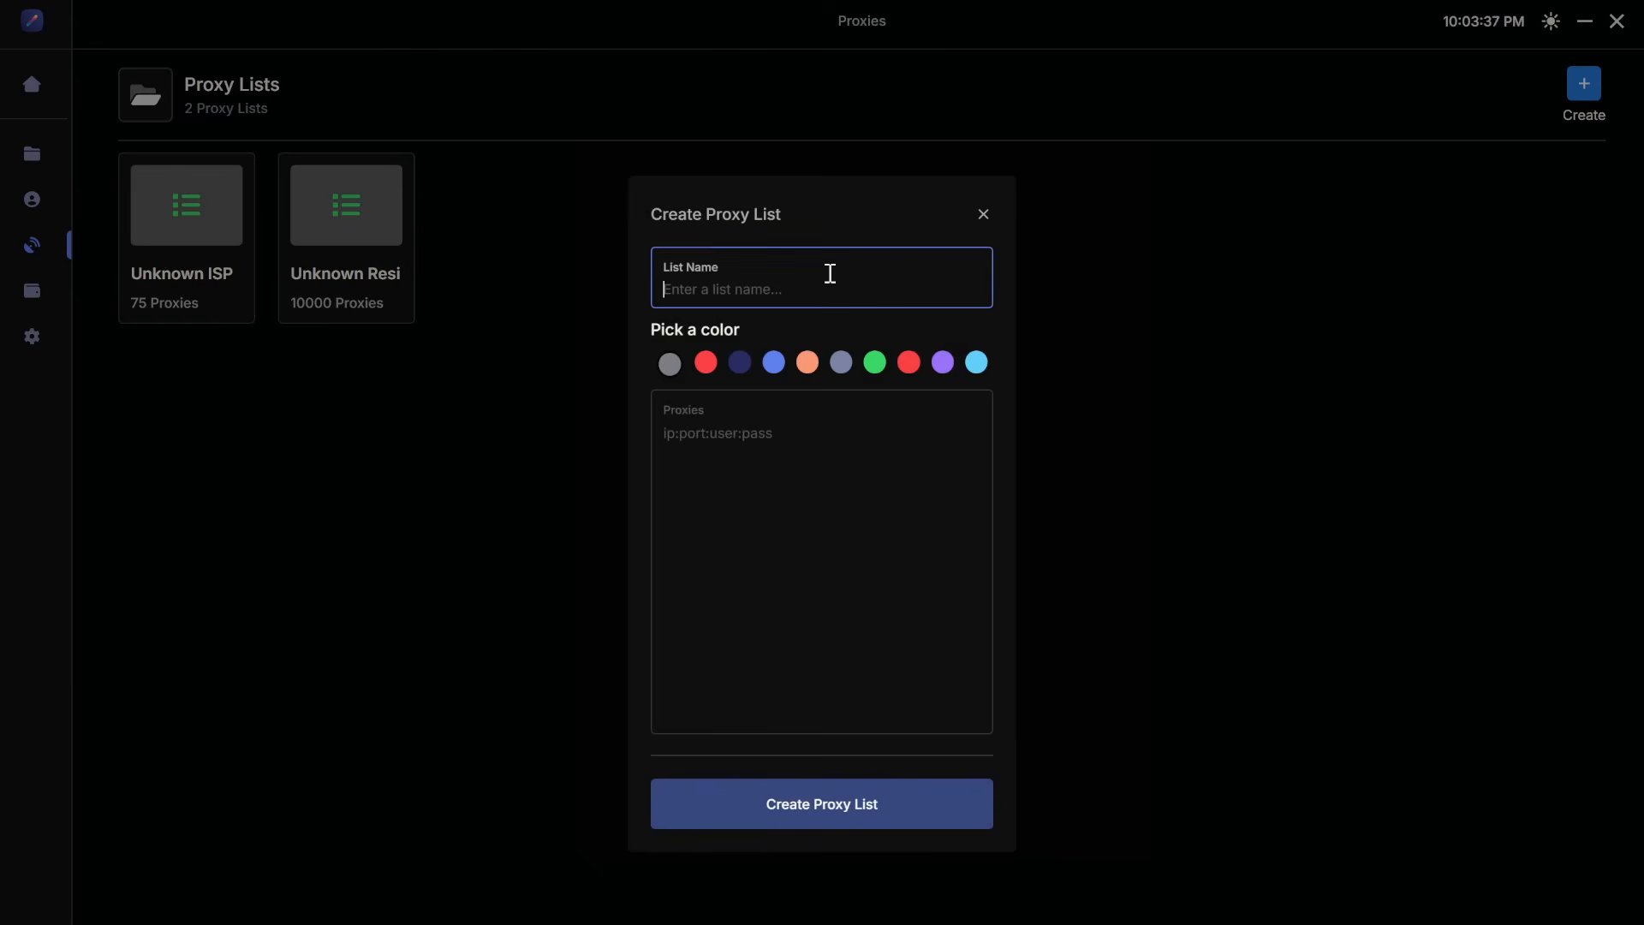
type("unknown")
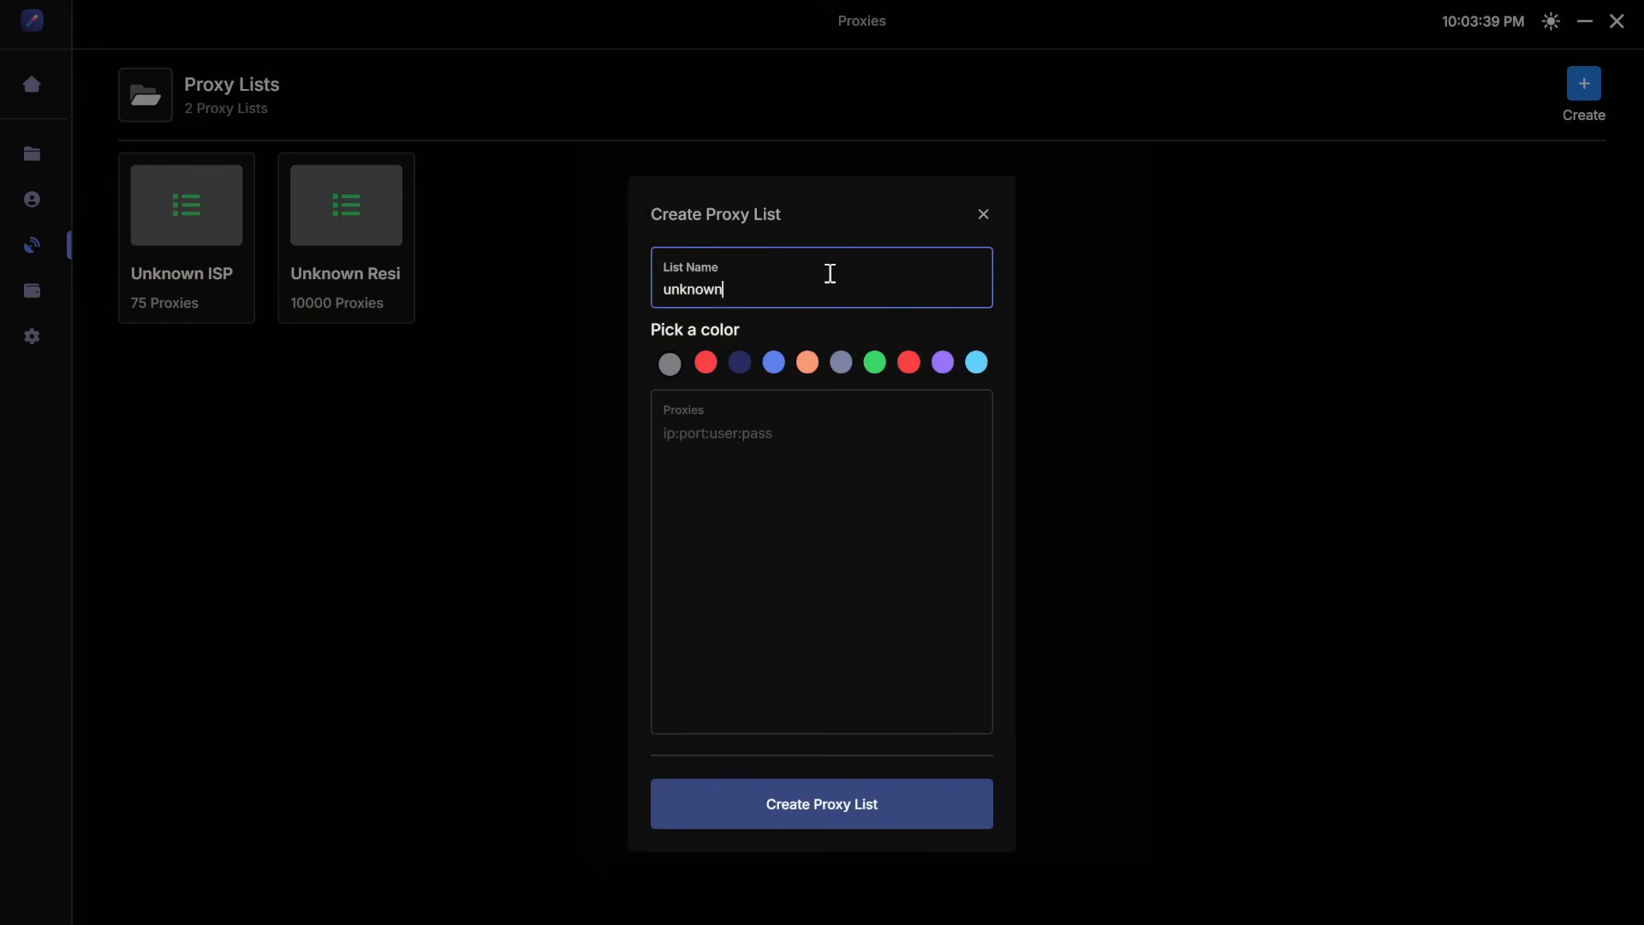
type(" proxies")
left_click(752, 440)
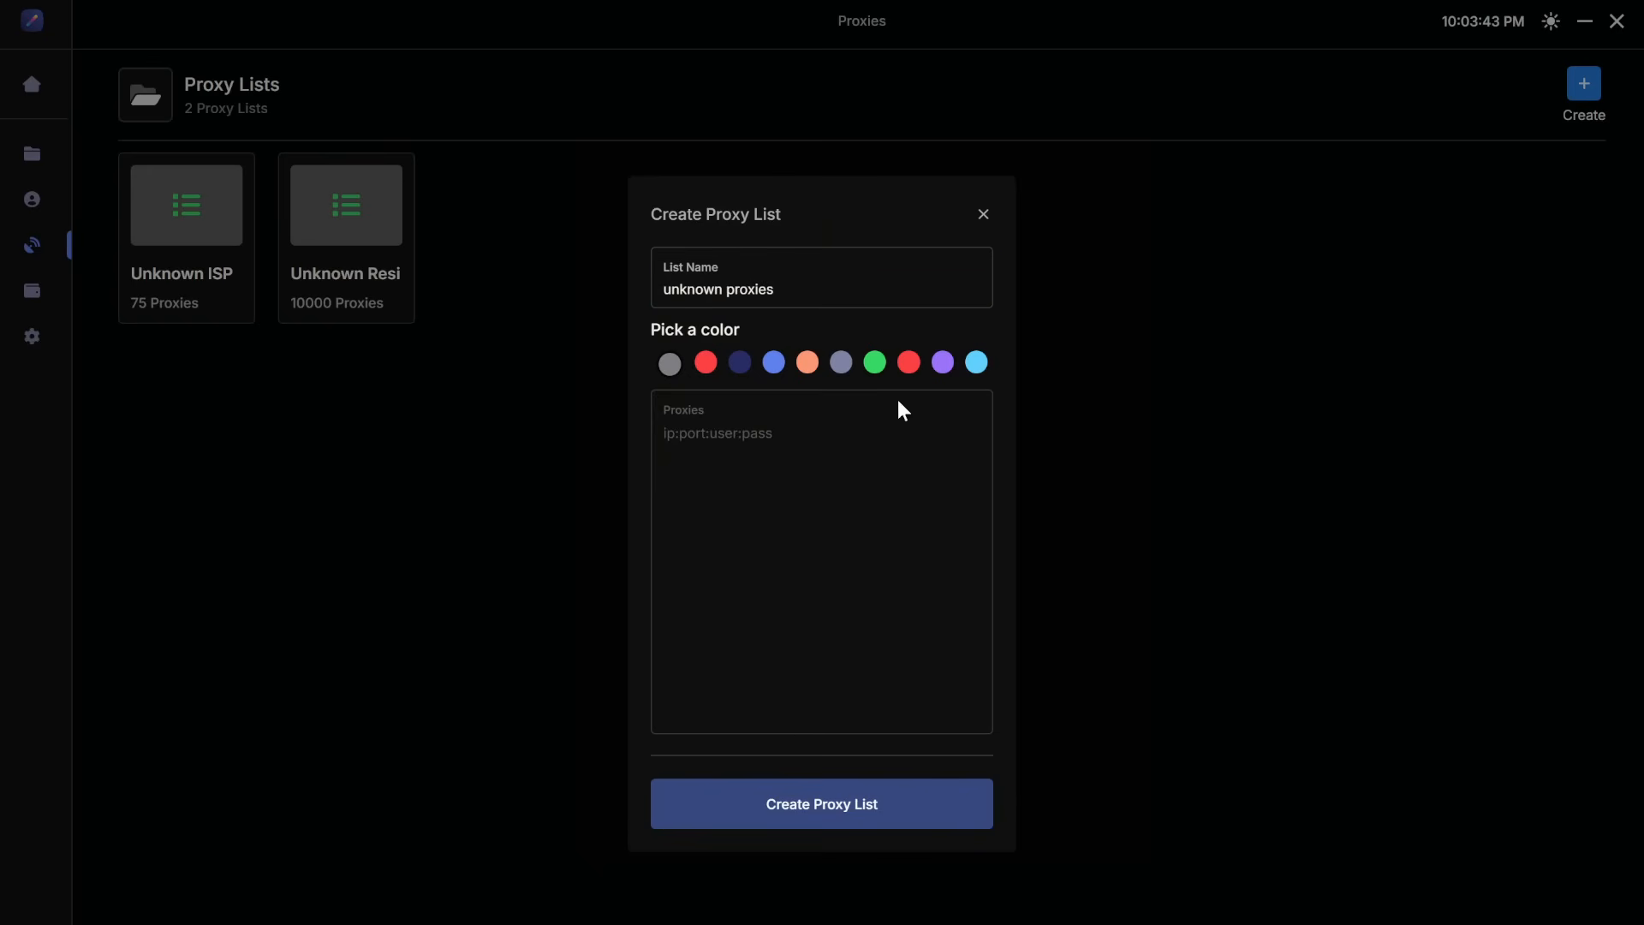
left_click(982, 215)
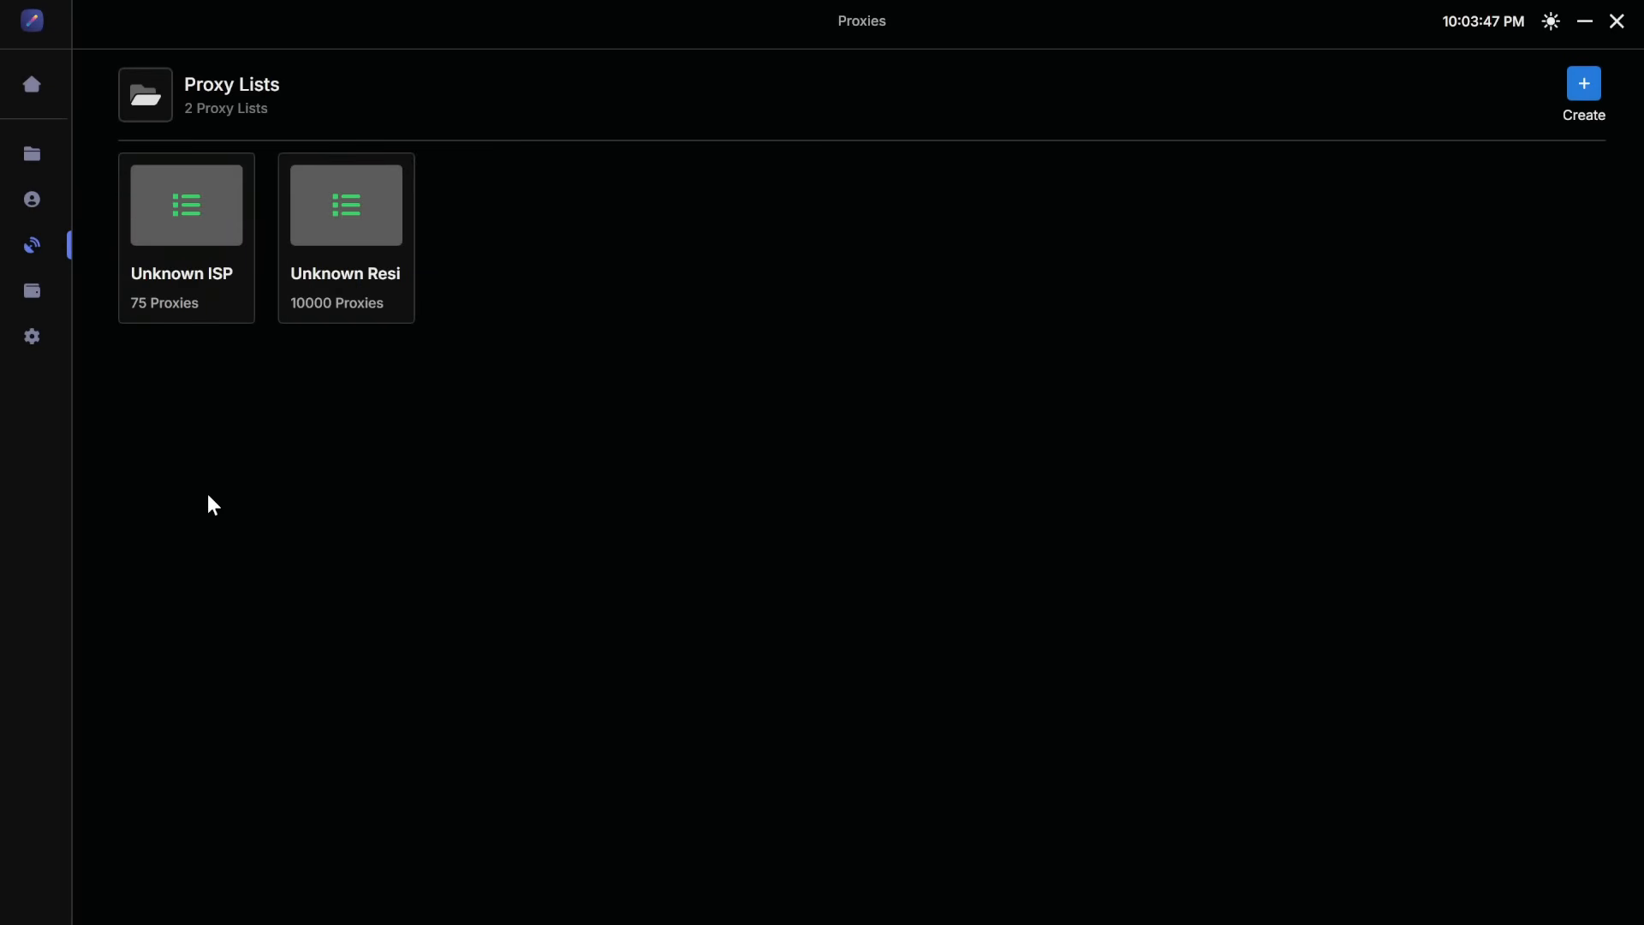
Step: Open the wm account group in the Accounts section, scroll through its account list, and go back
left_click(38, 213)
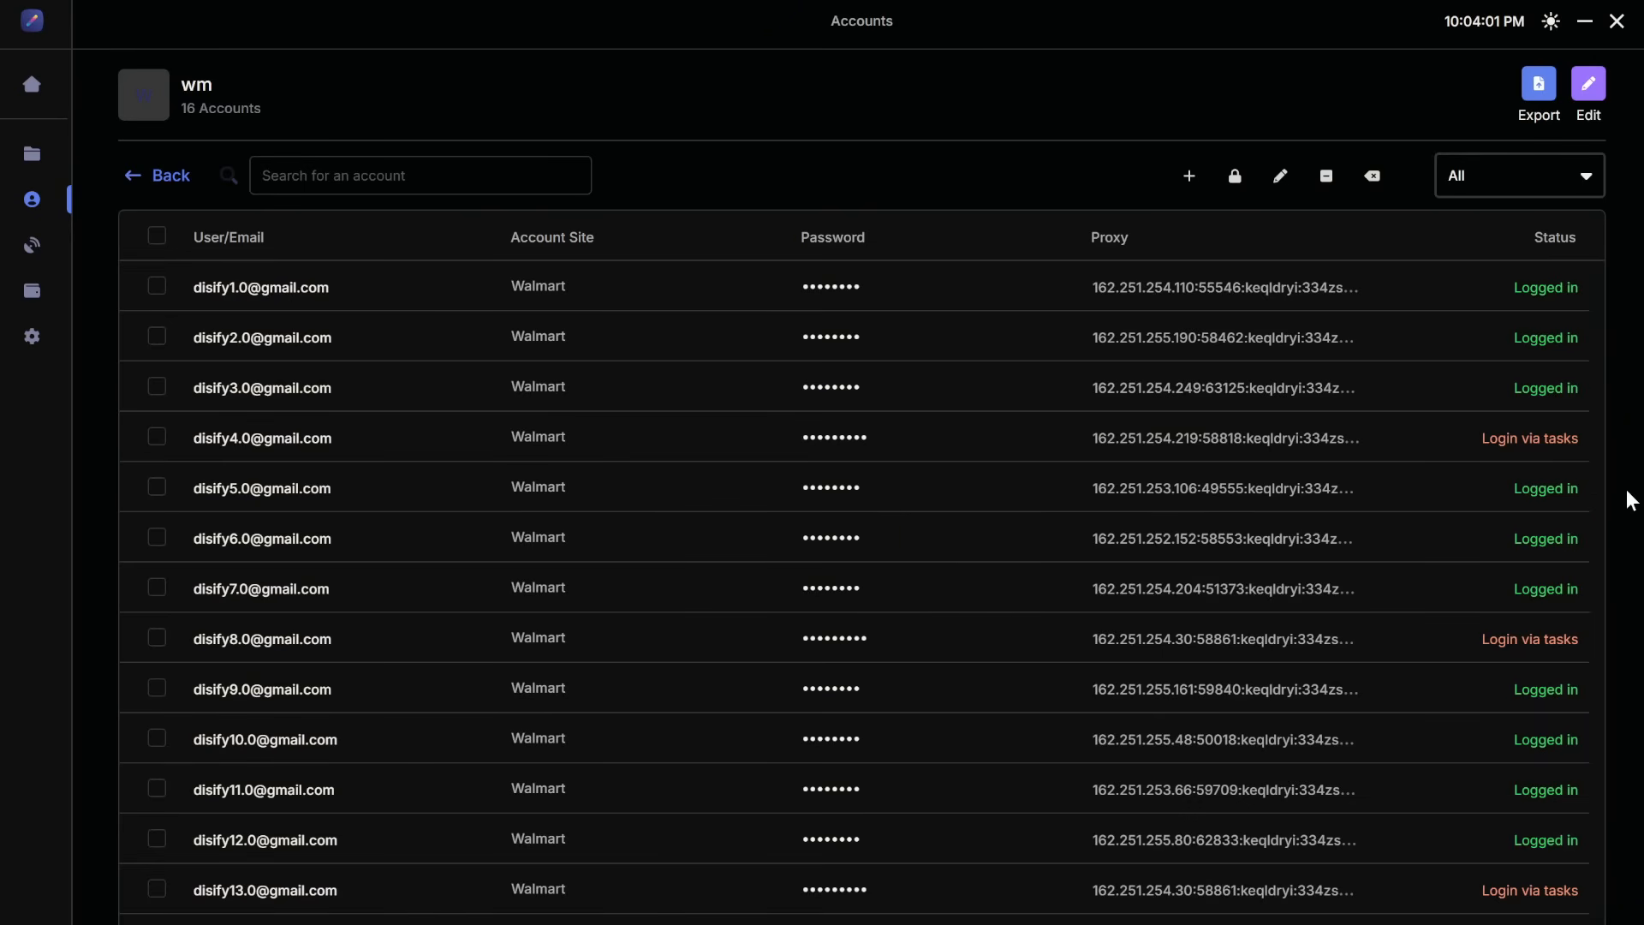
scroll(1527, 841, "down", 1)
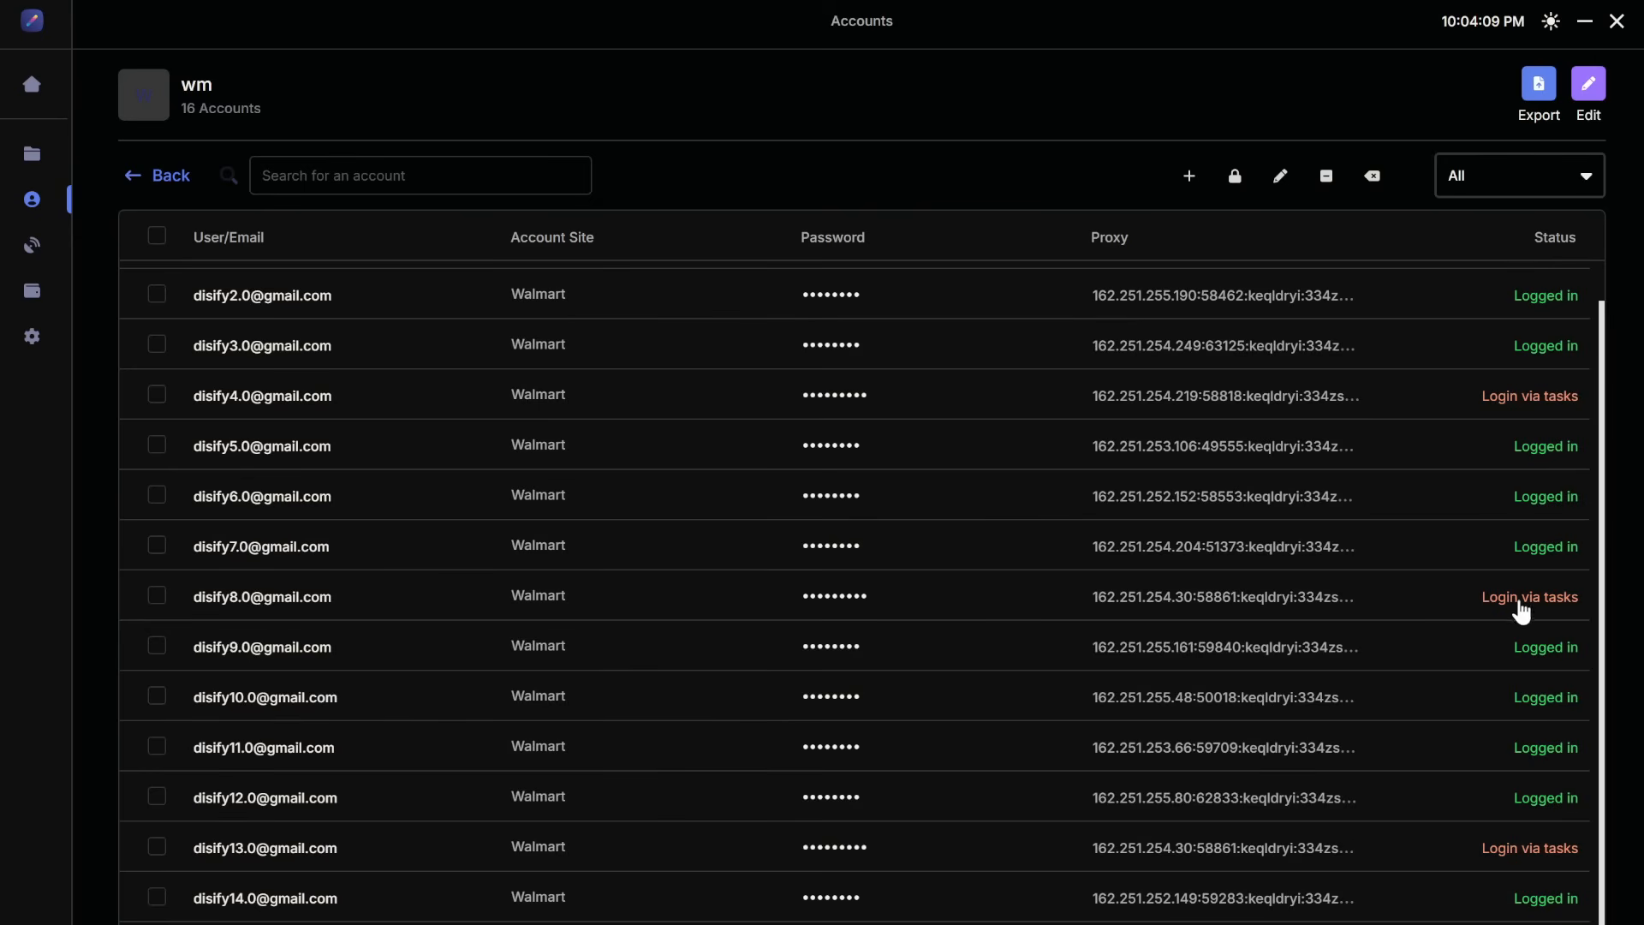
scroll(1457, 664, "up", 1)
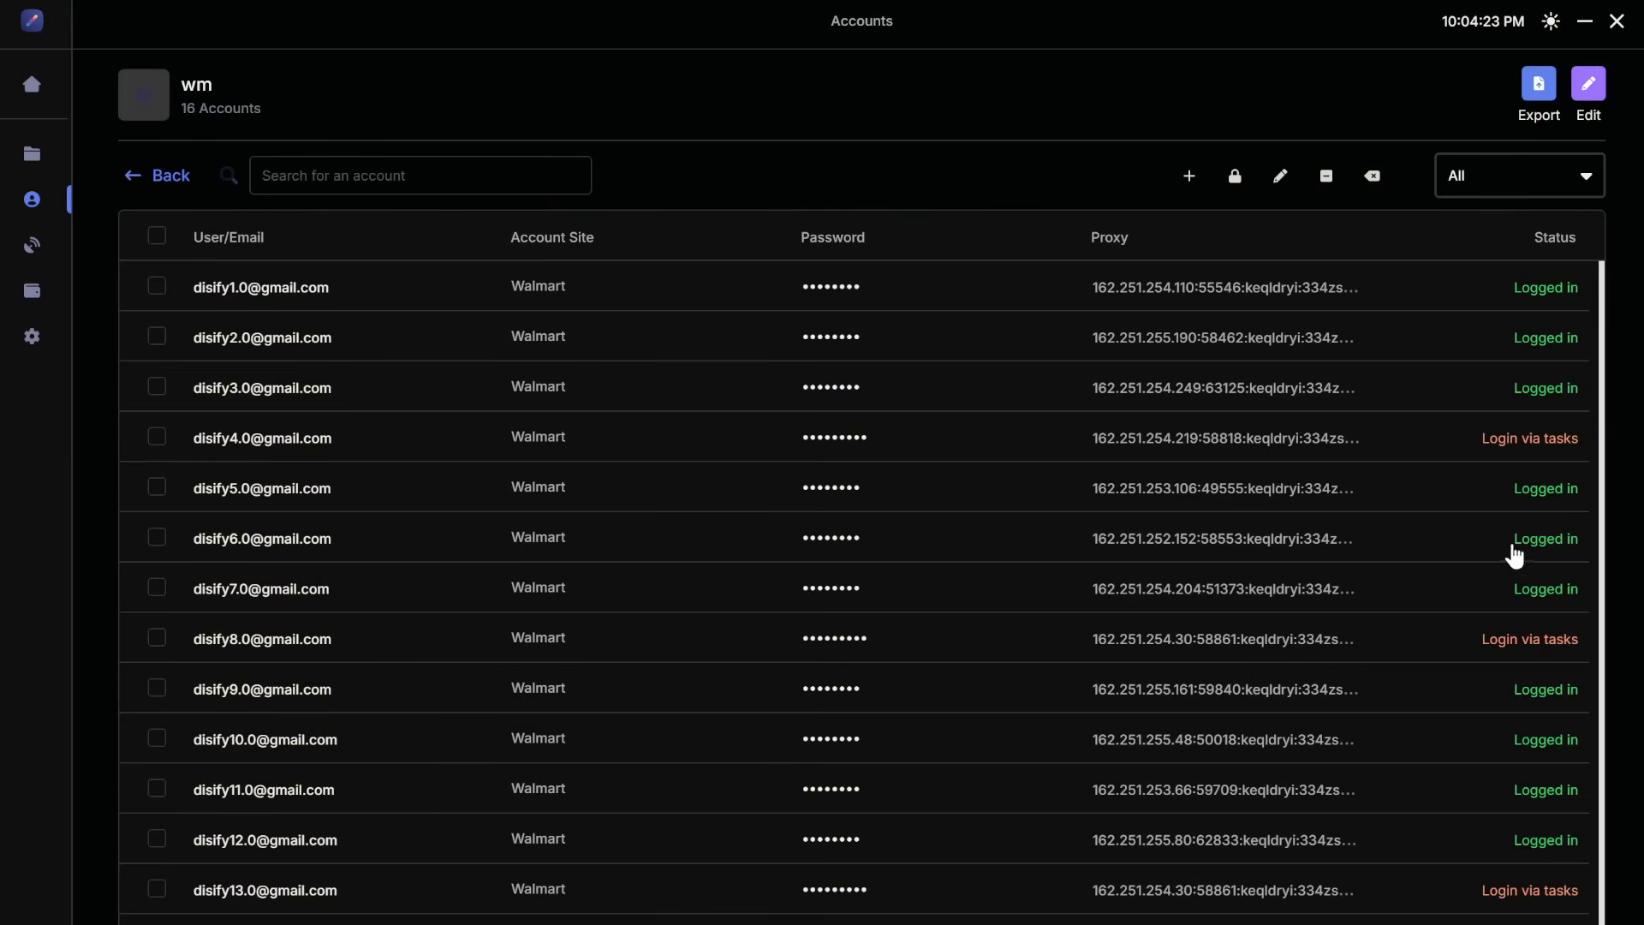
scroll(1516, 561, "down", 1)
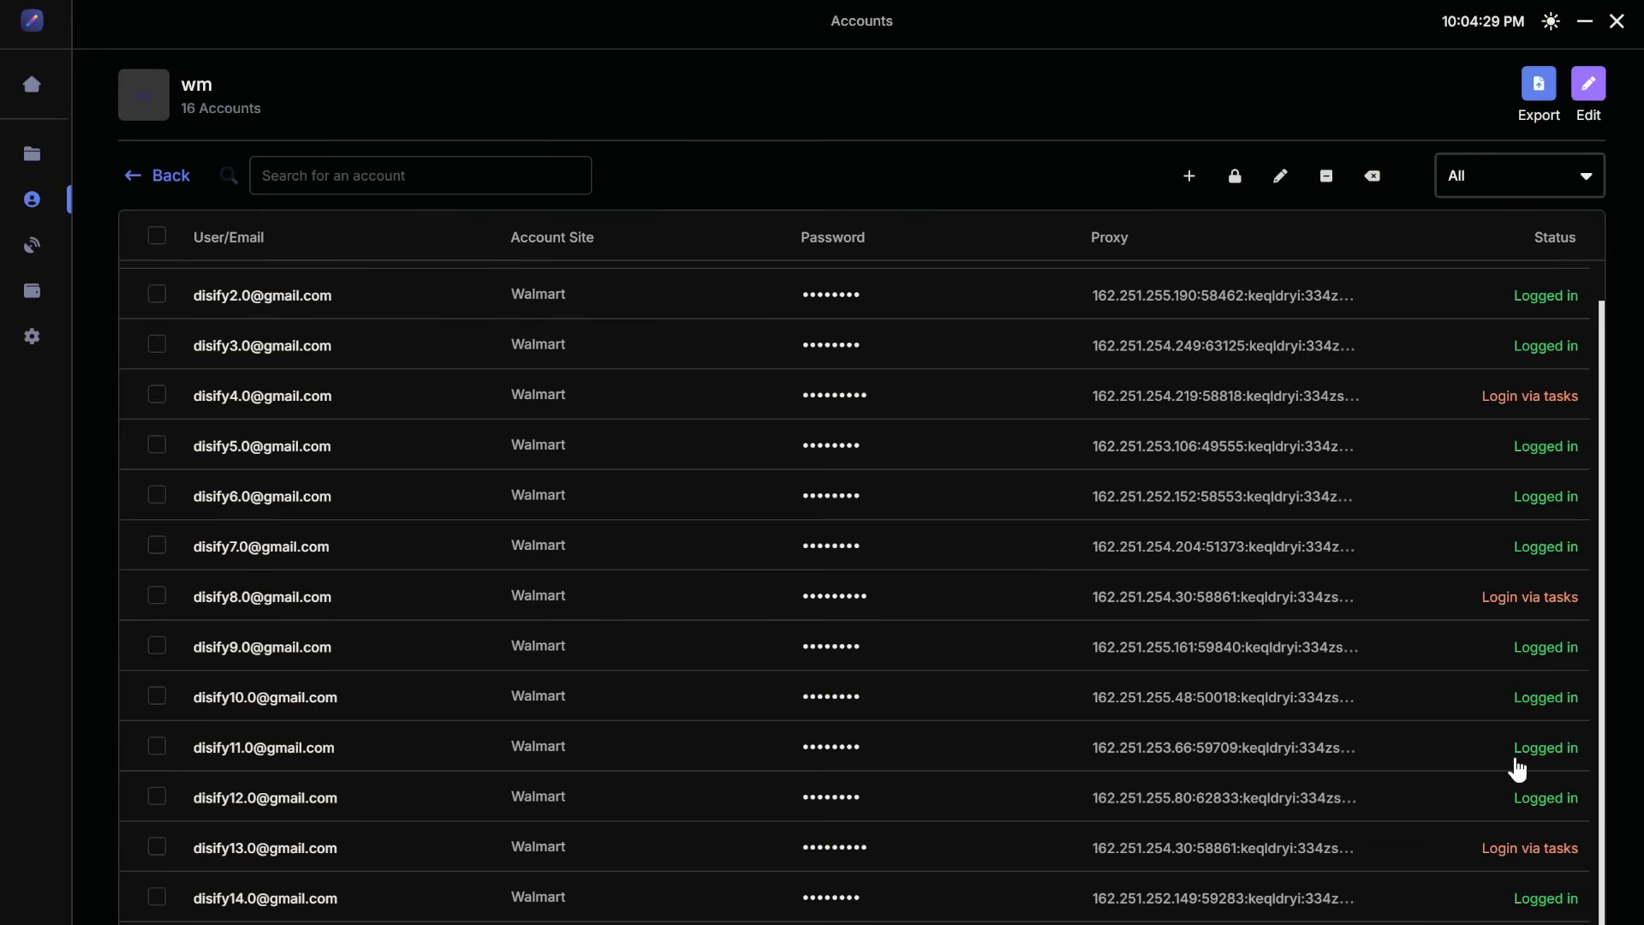
scroll(1517, 749, "up", 1)
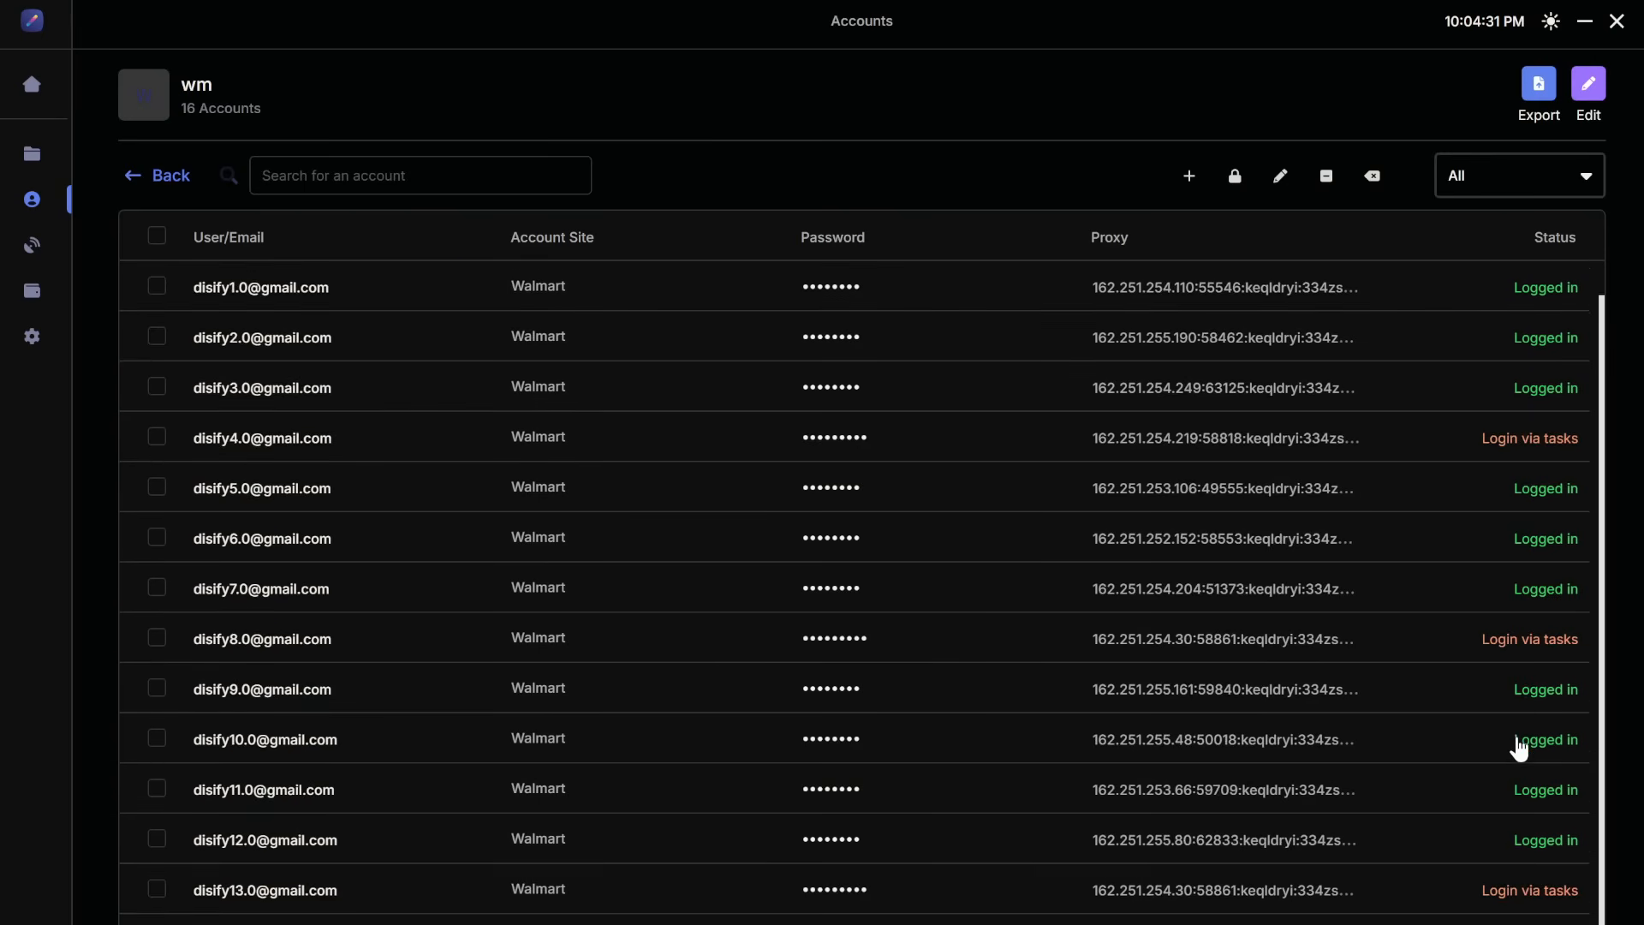
left_click(140, 175)
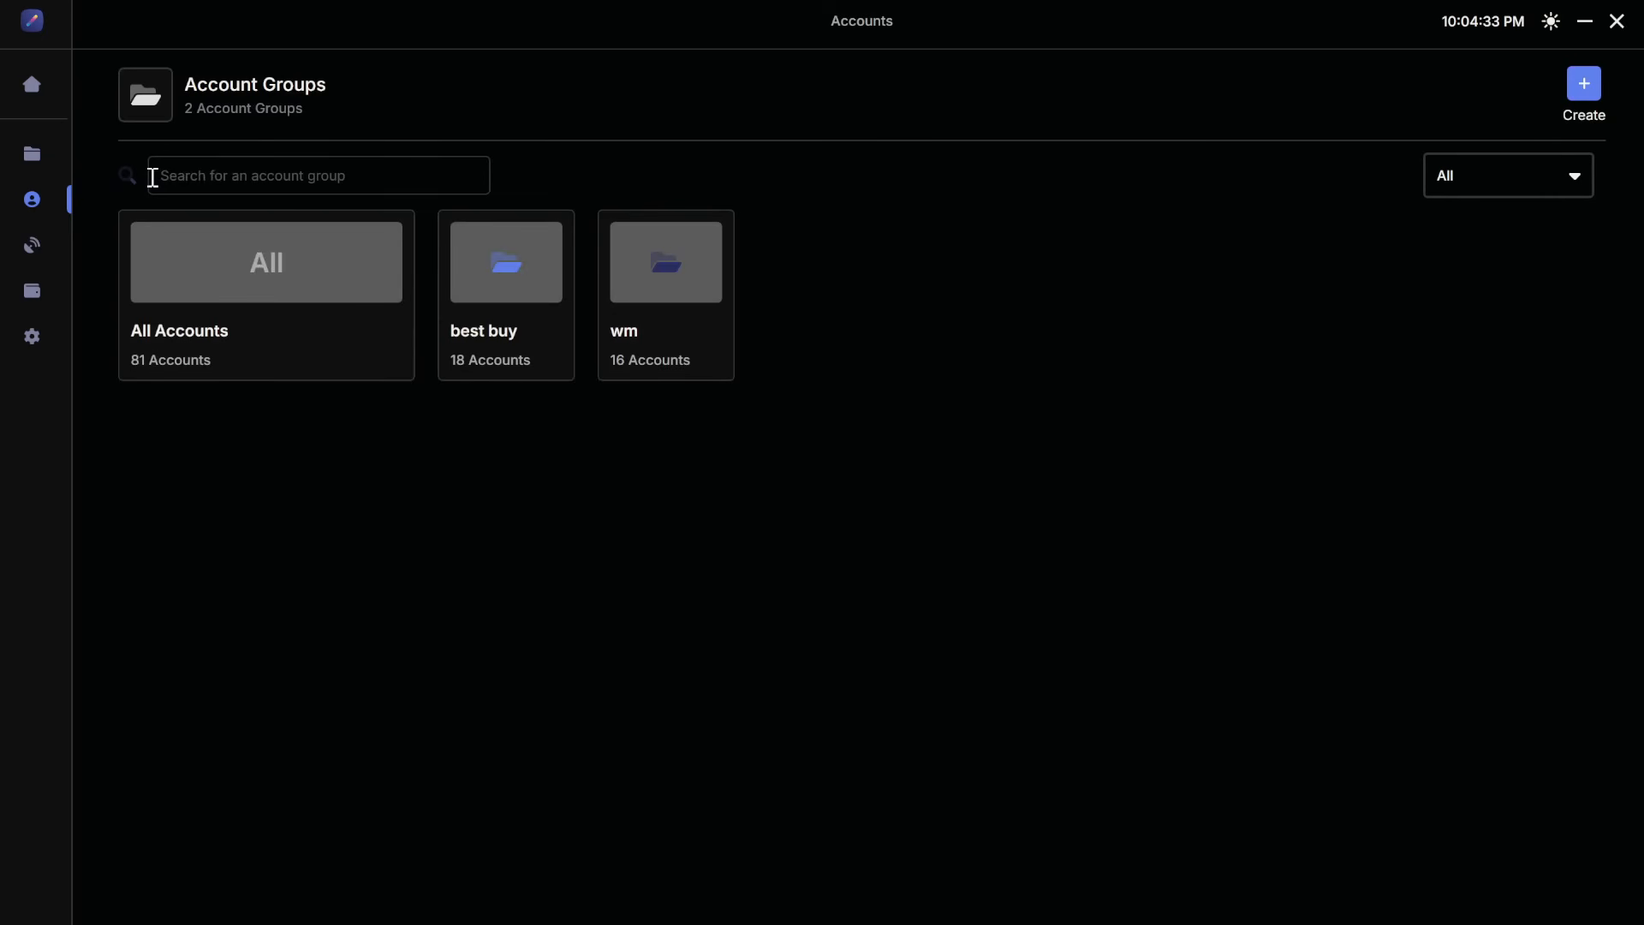
Step: In the Tasks section, create a task group named test with Walmart as the group site
left_click(49, 172)
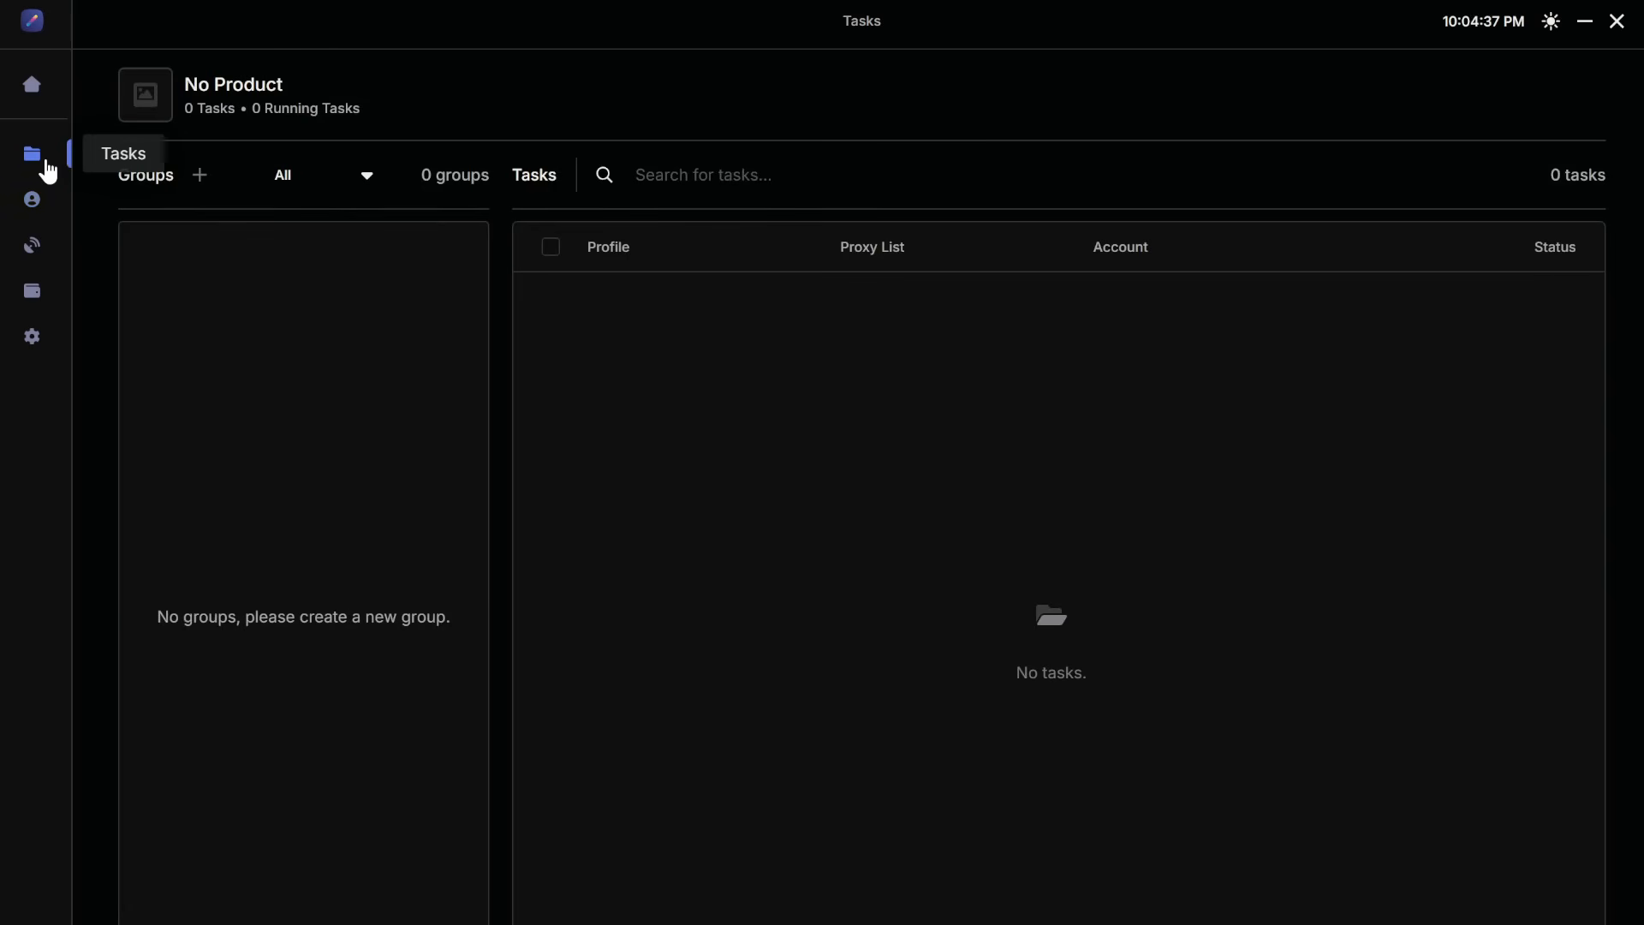
left_click(200, 176)
left_click(673, 469)
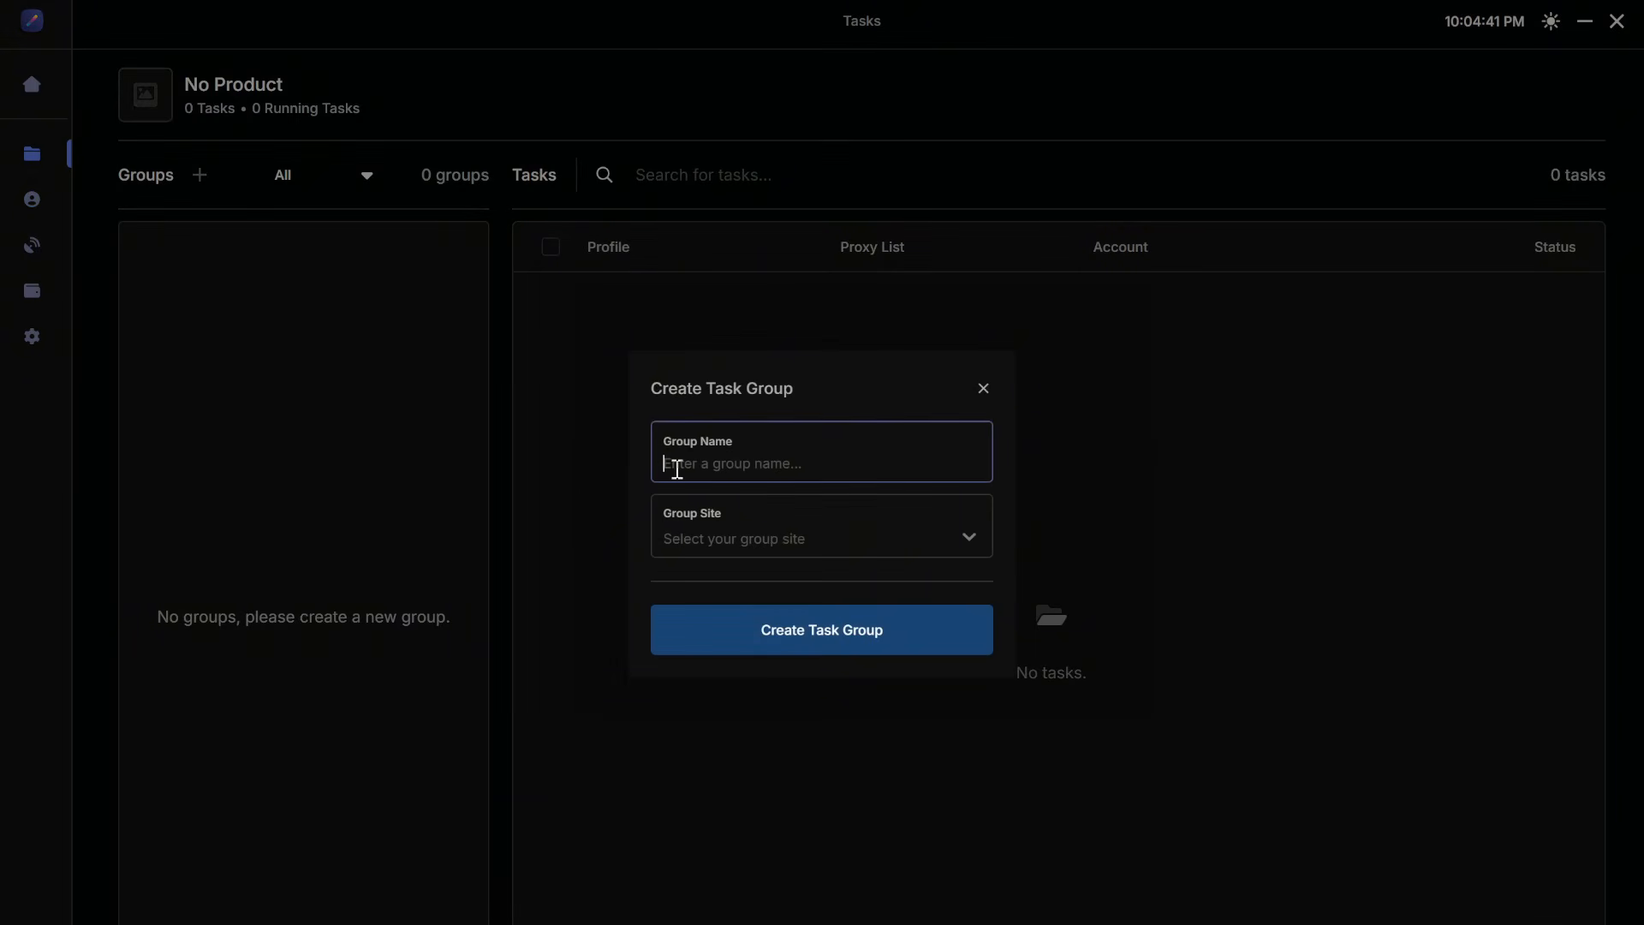
type("test")
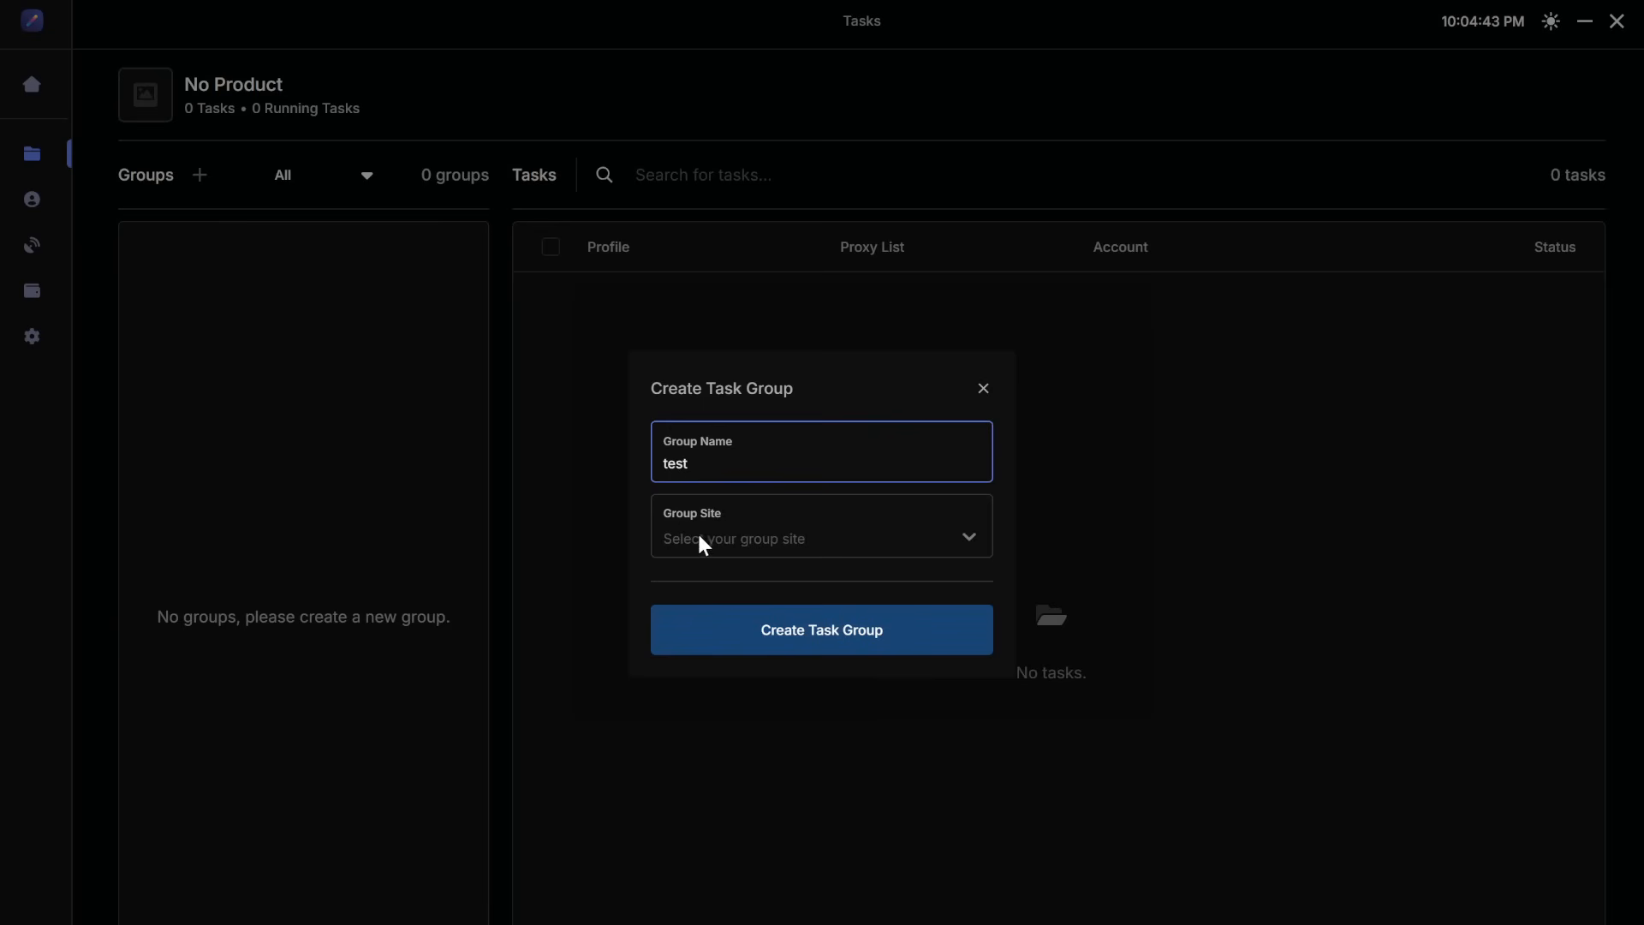
left_click(700, 539)
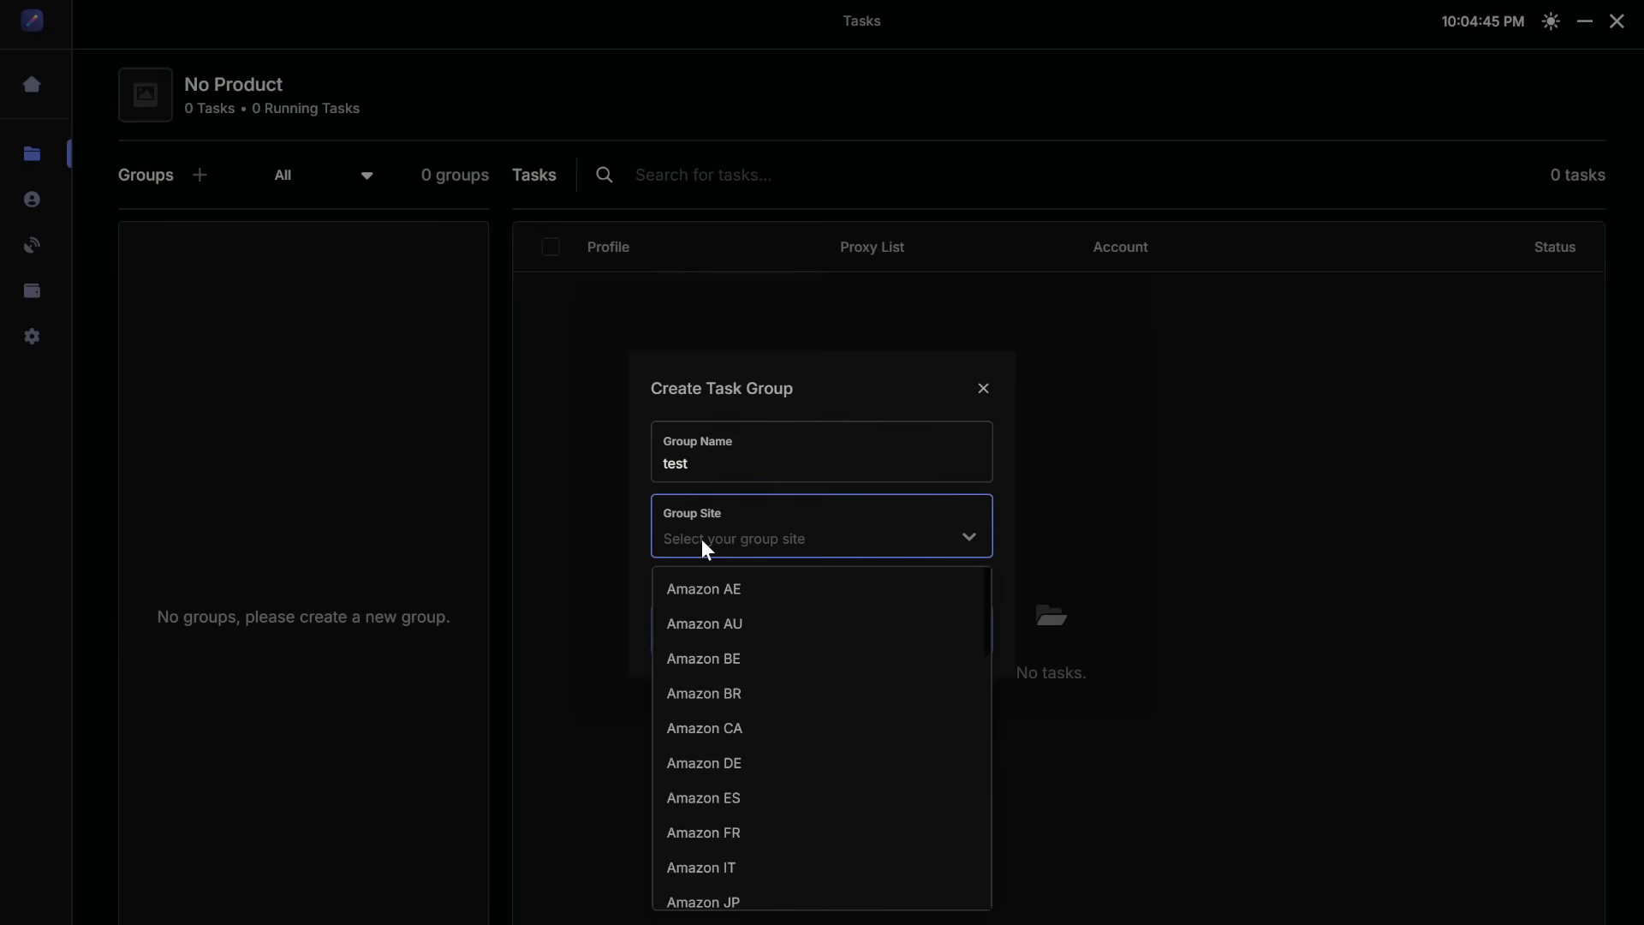
type("w")
left_click(709, 621)
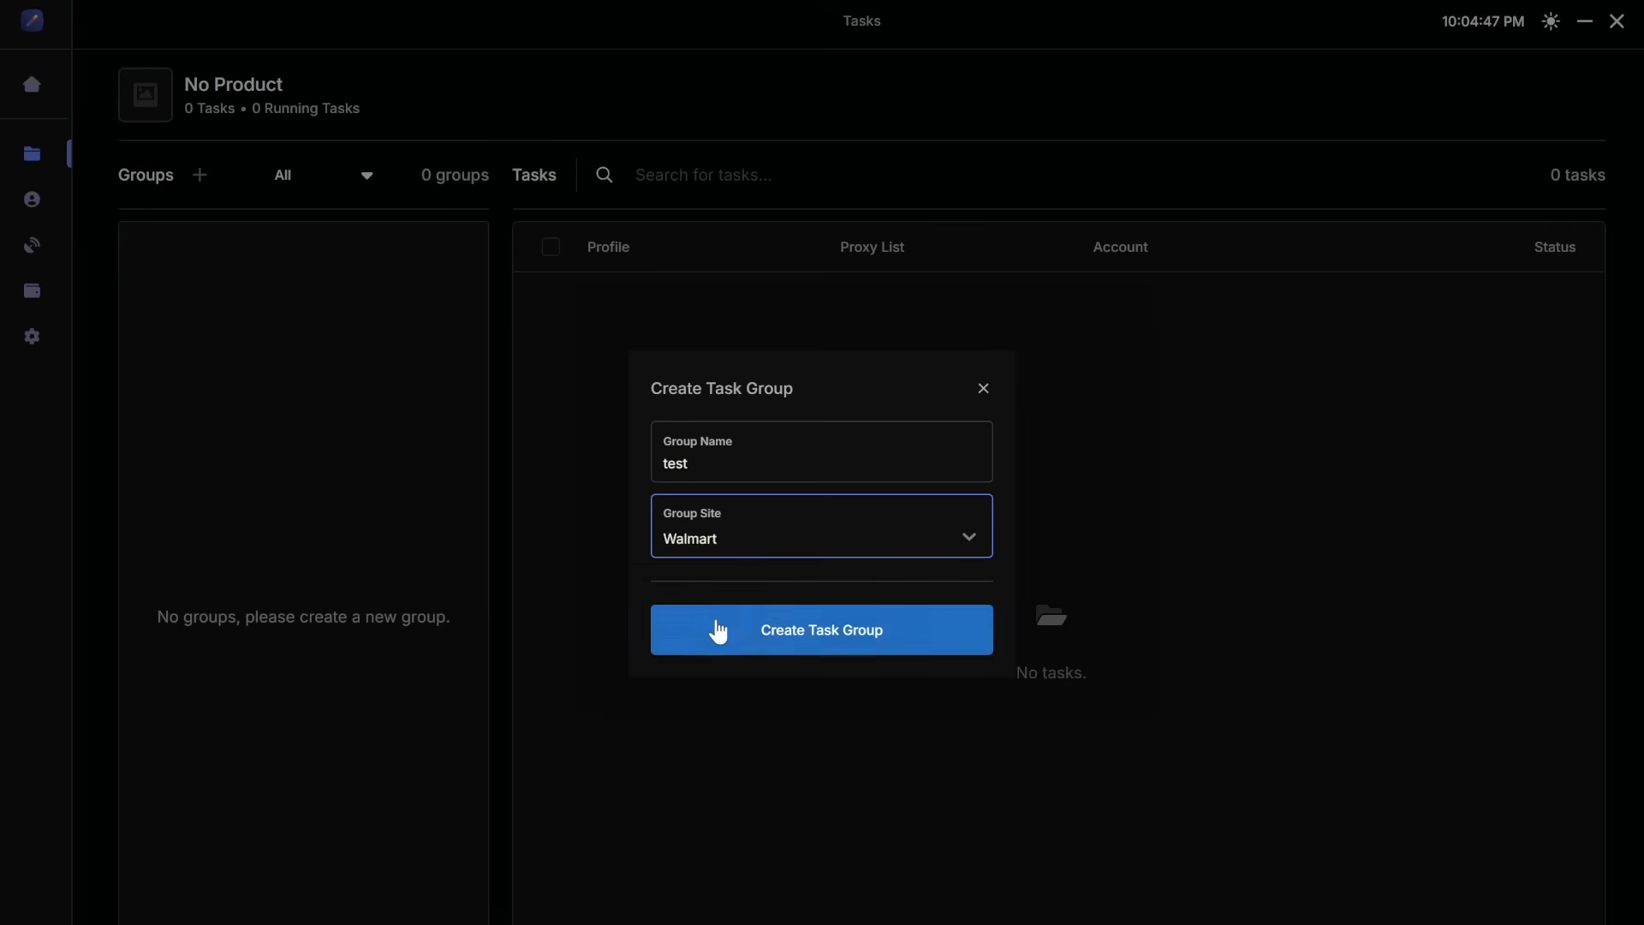
left_click(771, 634)
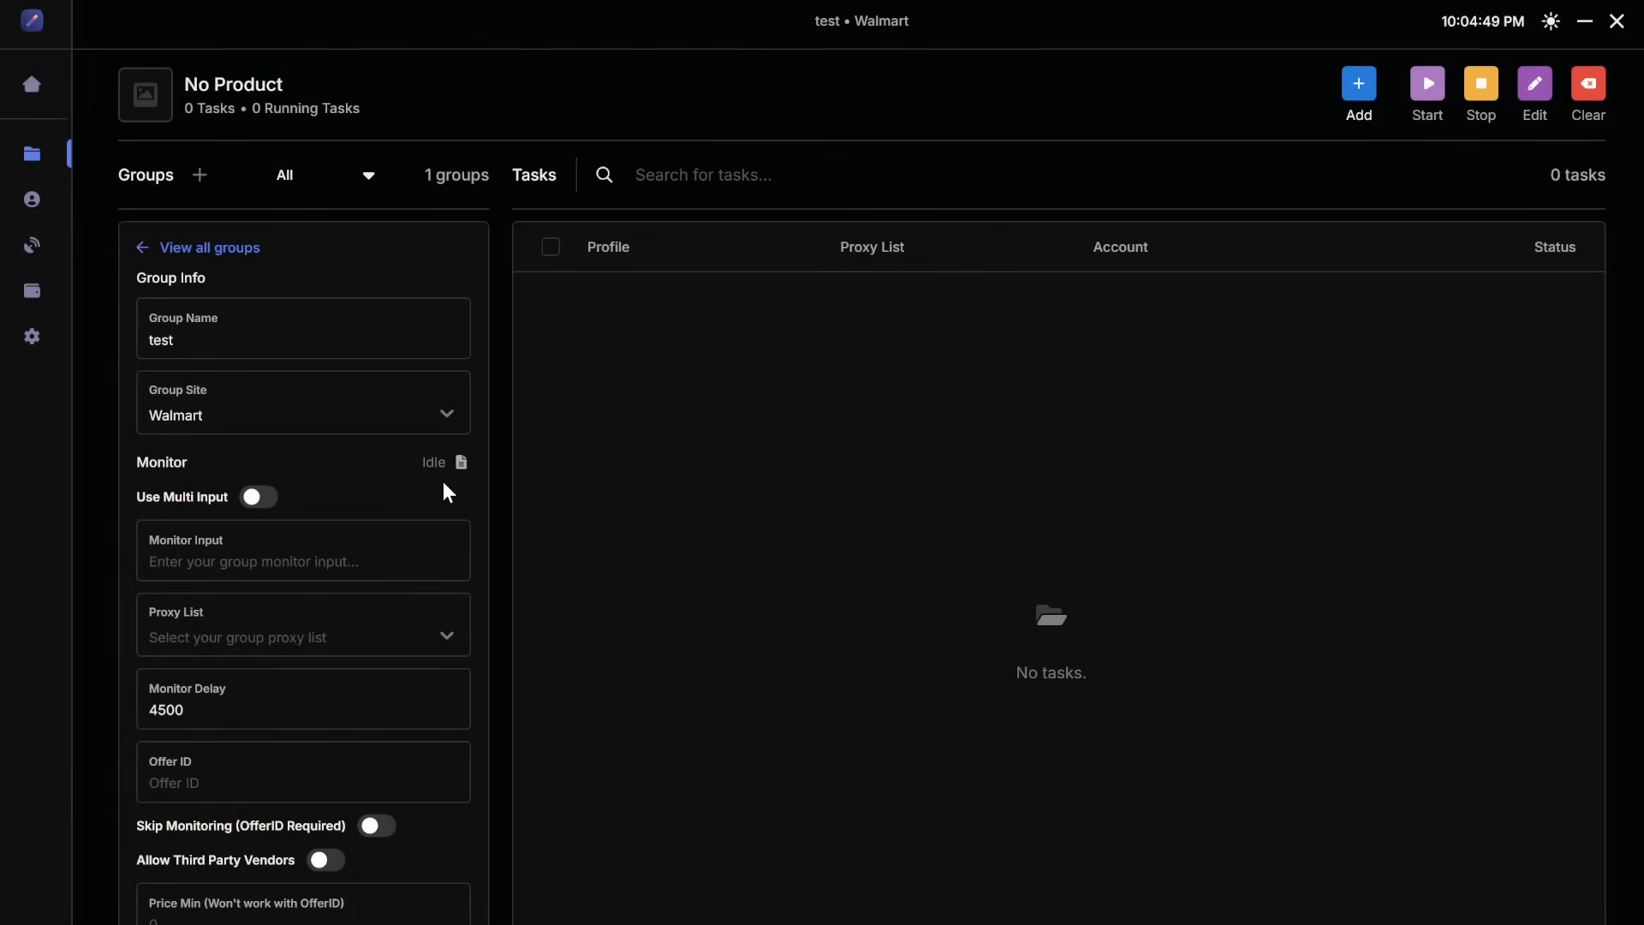
Step: Open the Create Tasks dialog and select AMEX 2.0 as the only profile
left_click(1361, 94)
left_click(953, 210)
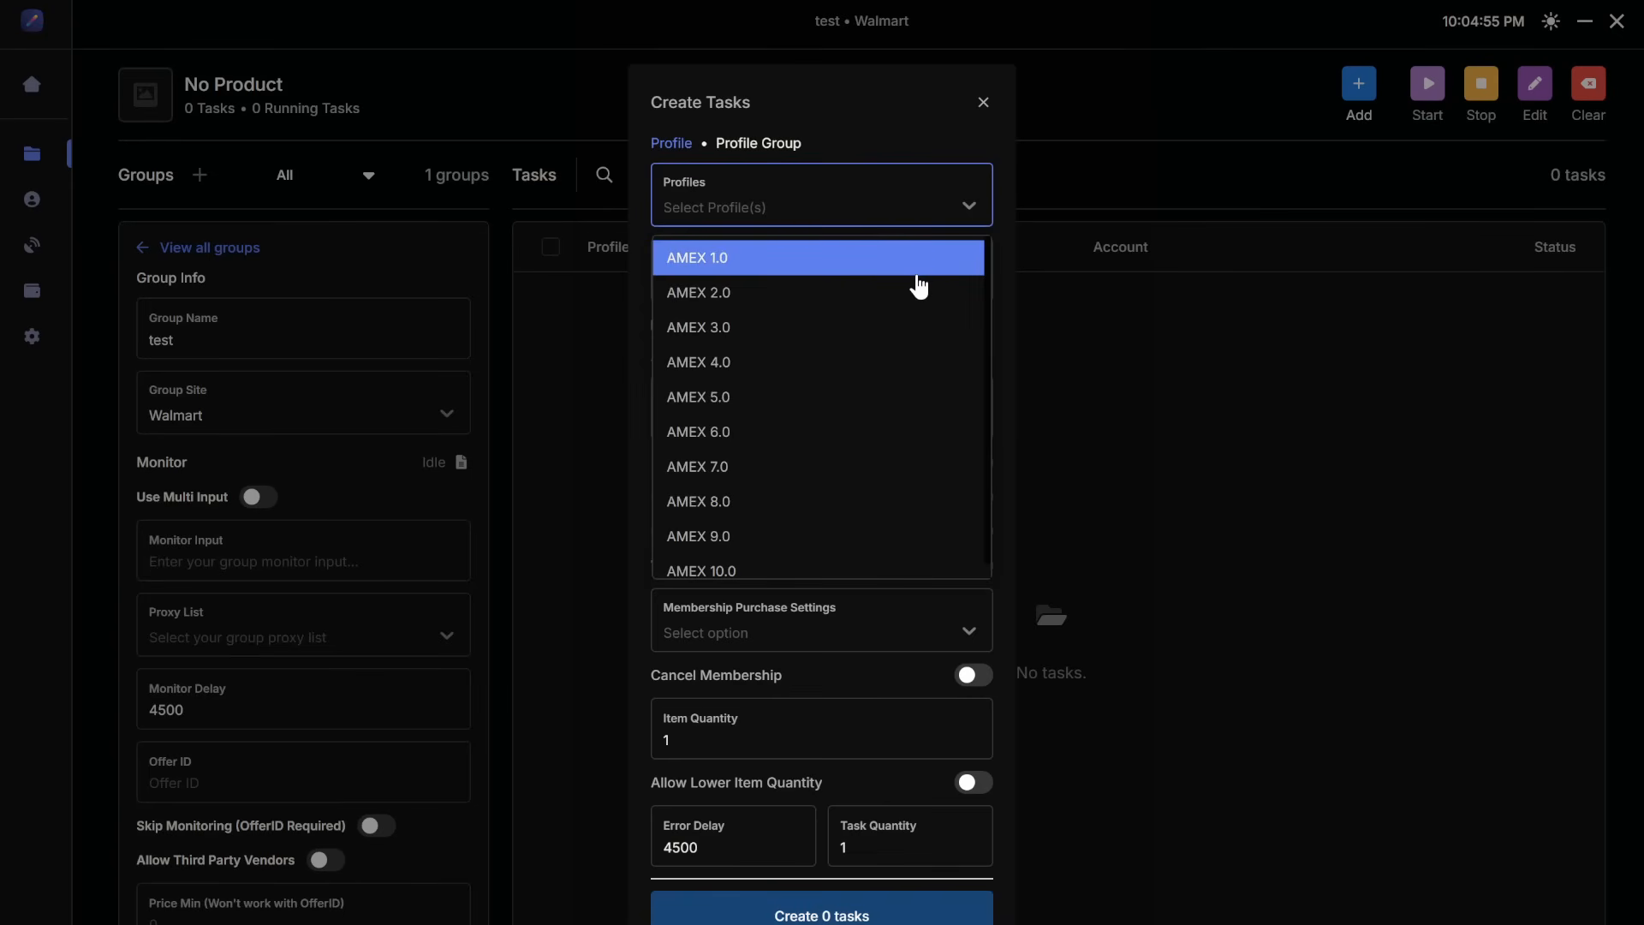
left_click(921, 280)
left_click(971, 224)
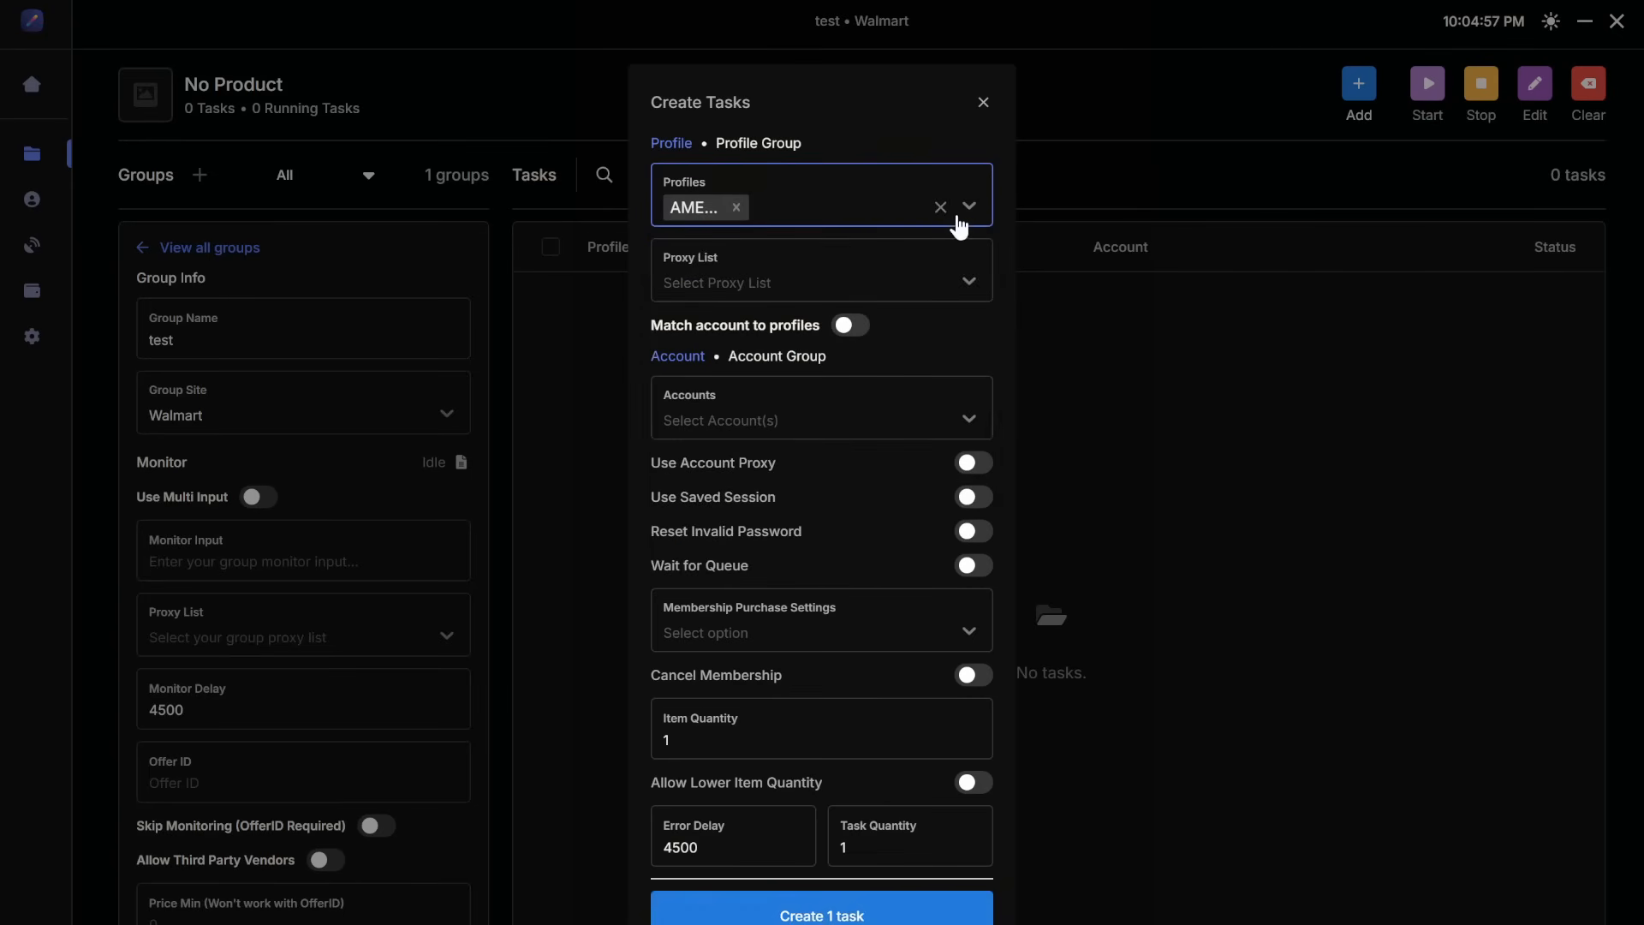
left_click(808, 221)
left_click(736, 208)
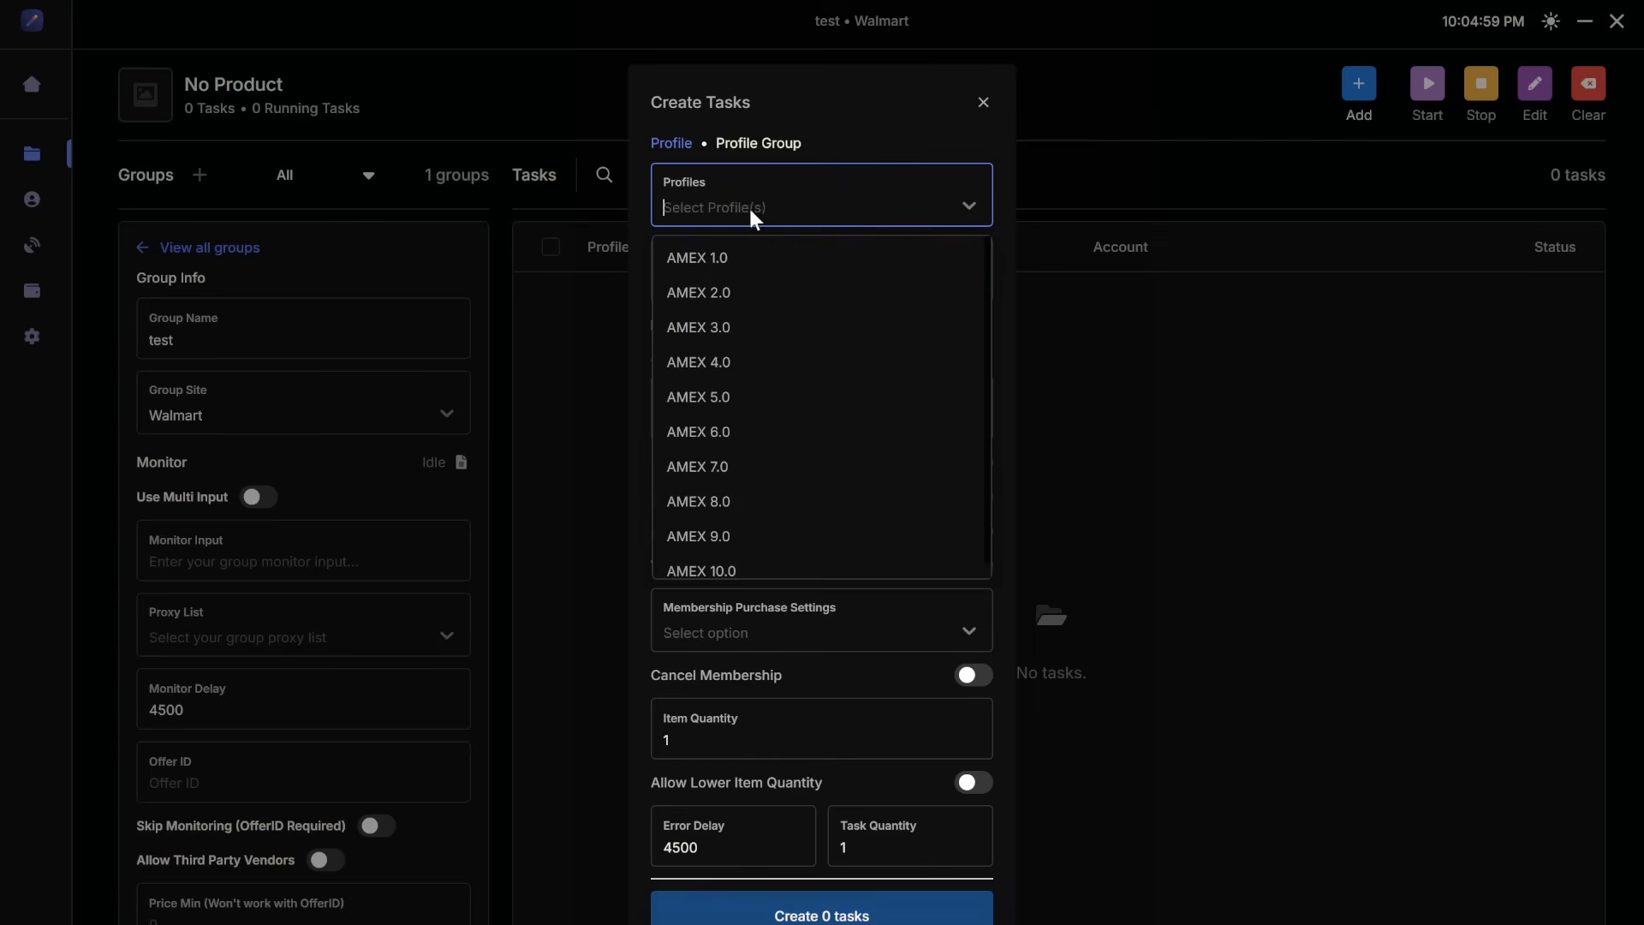
left_click(768, 295)
left_click(971, 206)
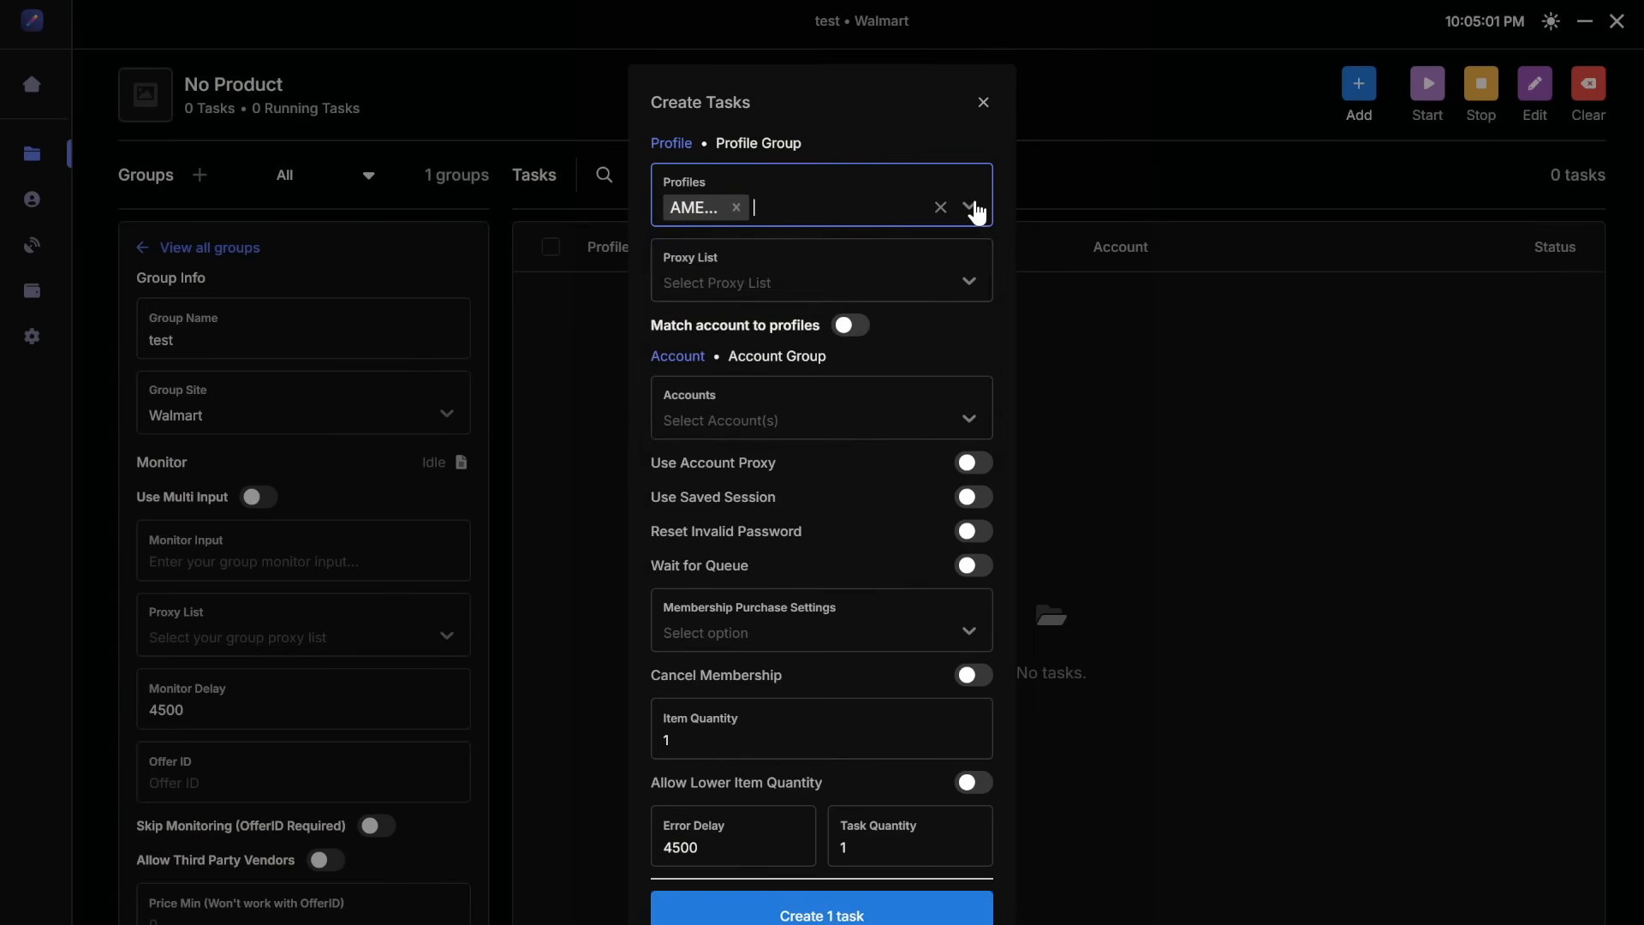
Step: Choose the Unknown Resi proxy list and select the second-numbered Gmail account for the task
left_click(908, 257)
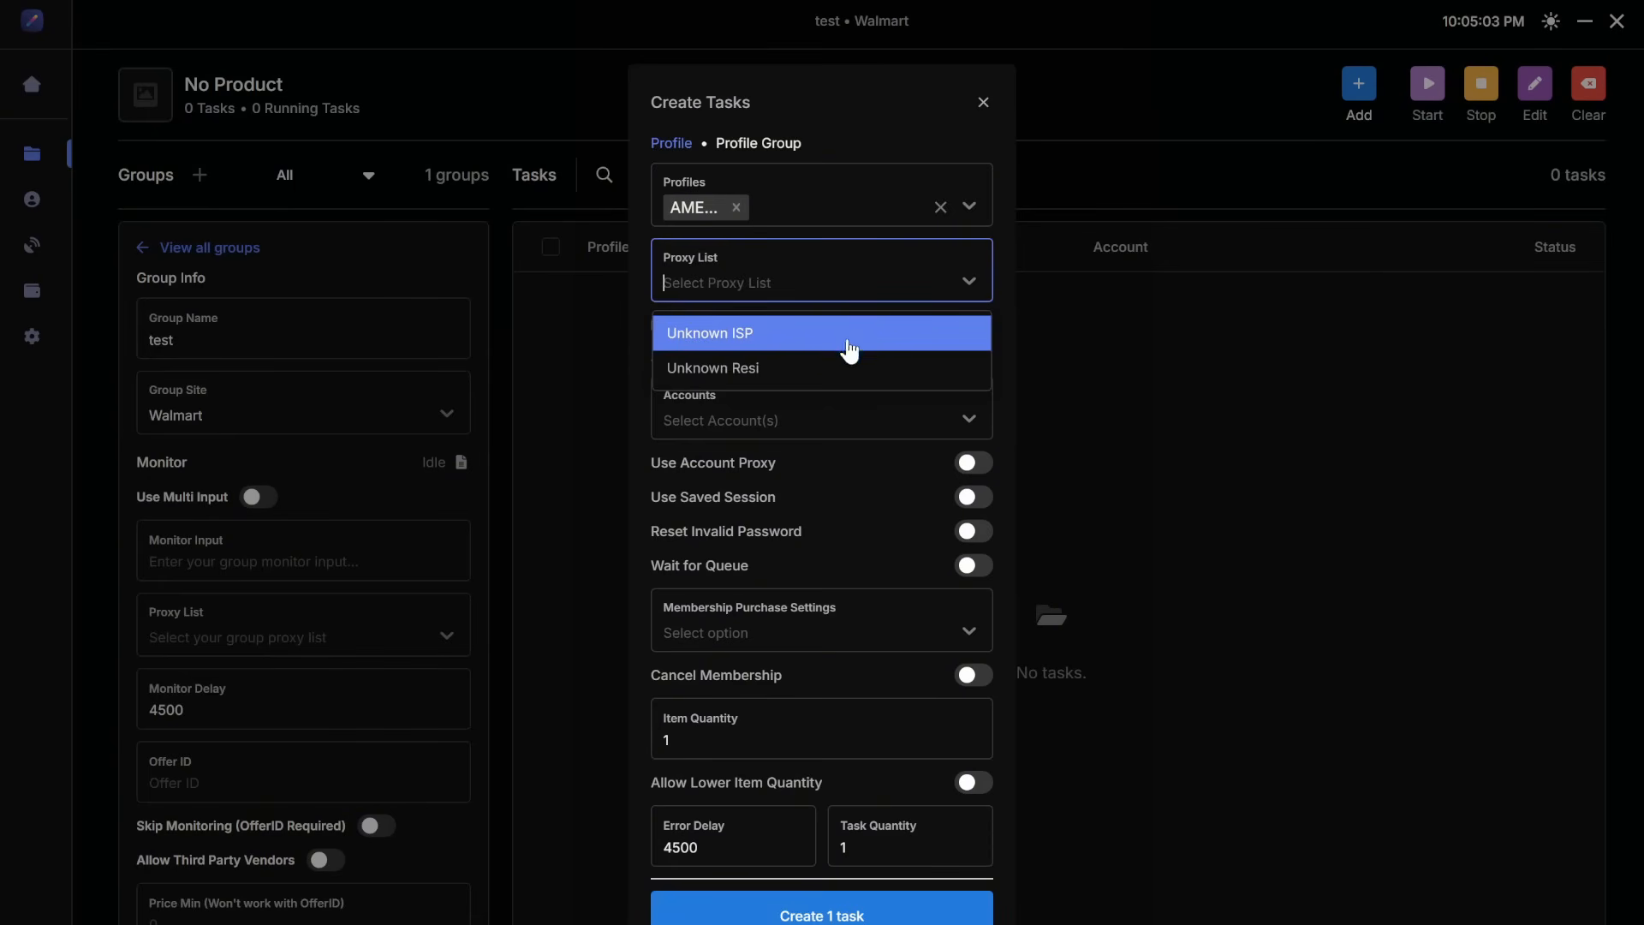
left_click(840, 368)
left_click(924, 409)
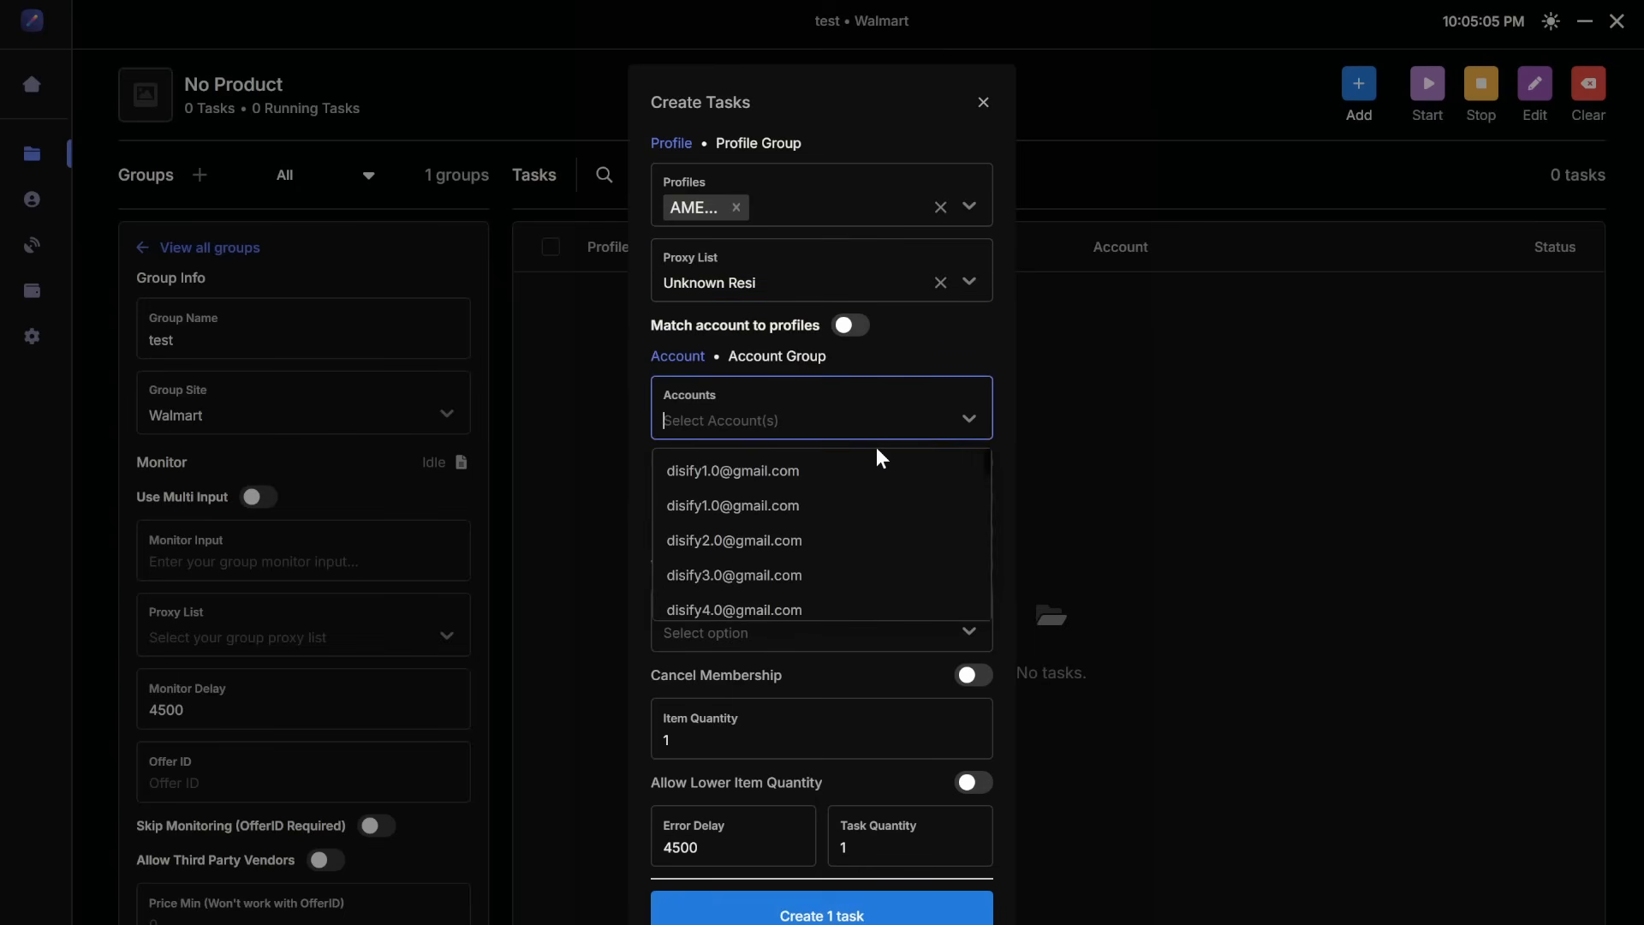
left_click(852, 537)
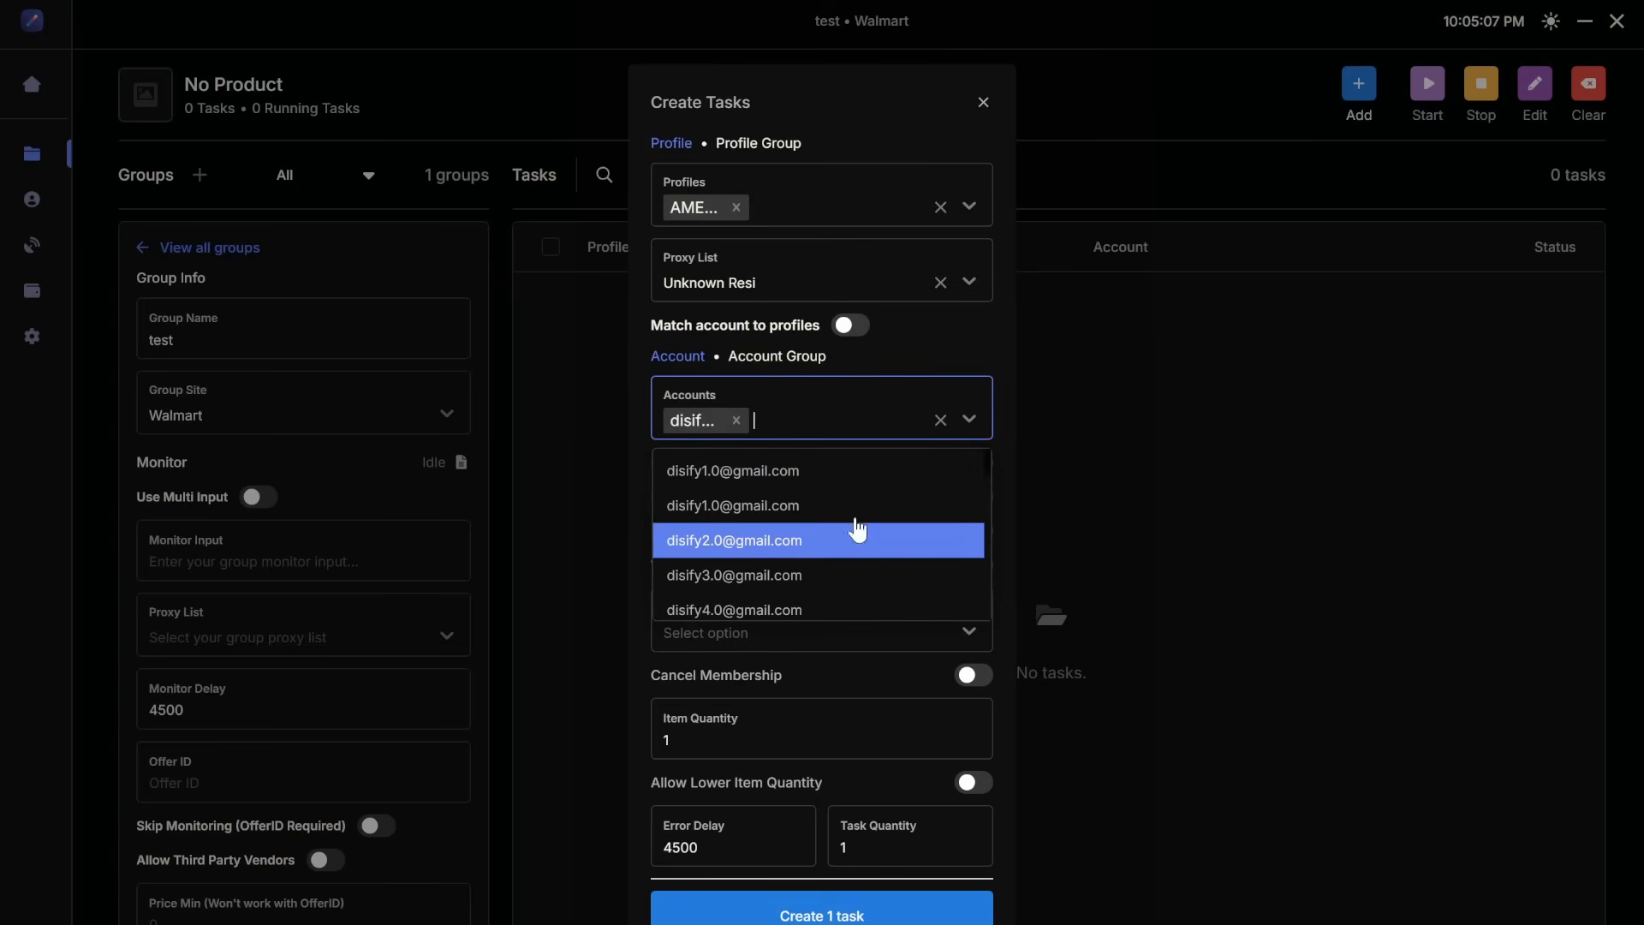
left_click(971, 420)
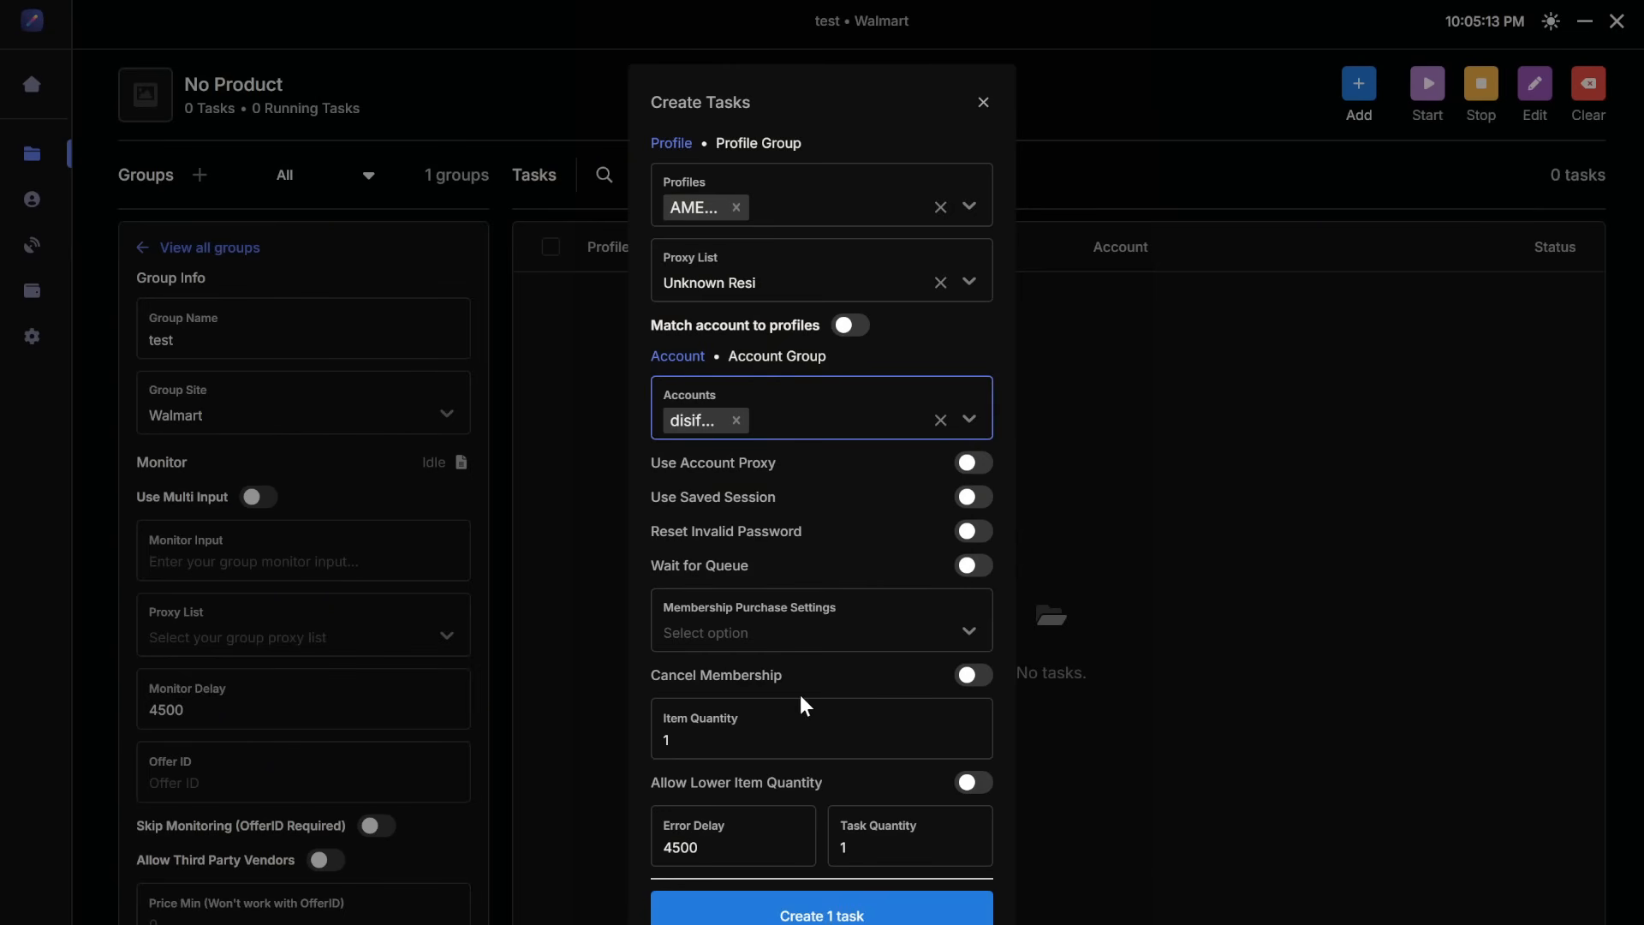
Step: Set the item quantity to 12 and create the task
left_click(741, 739)
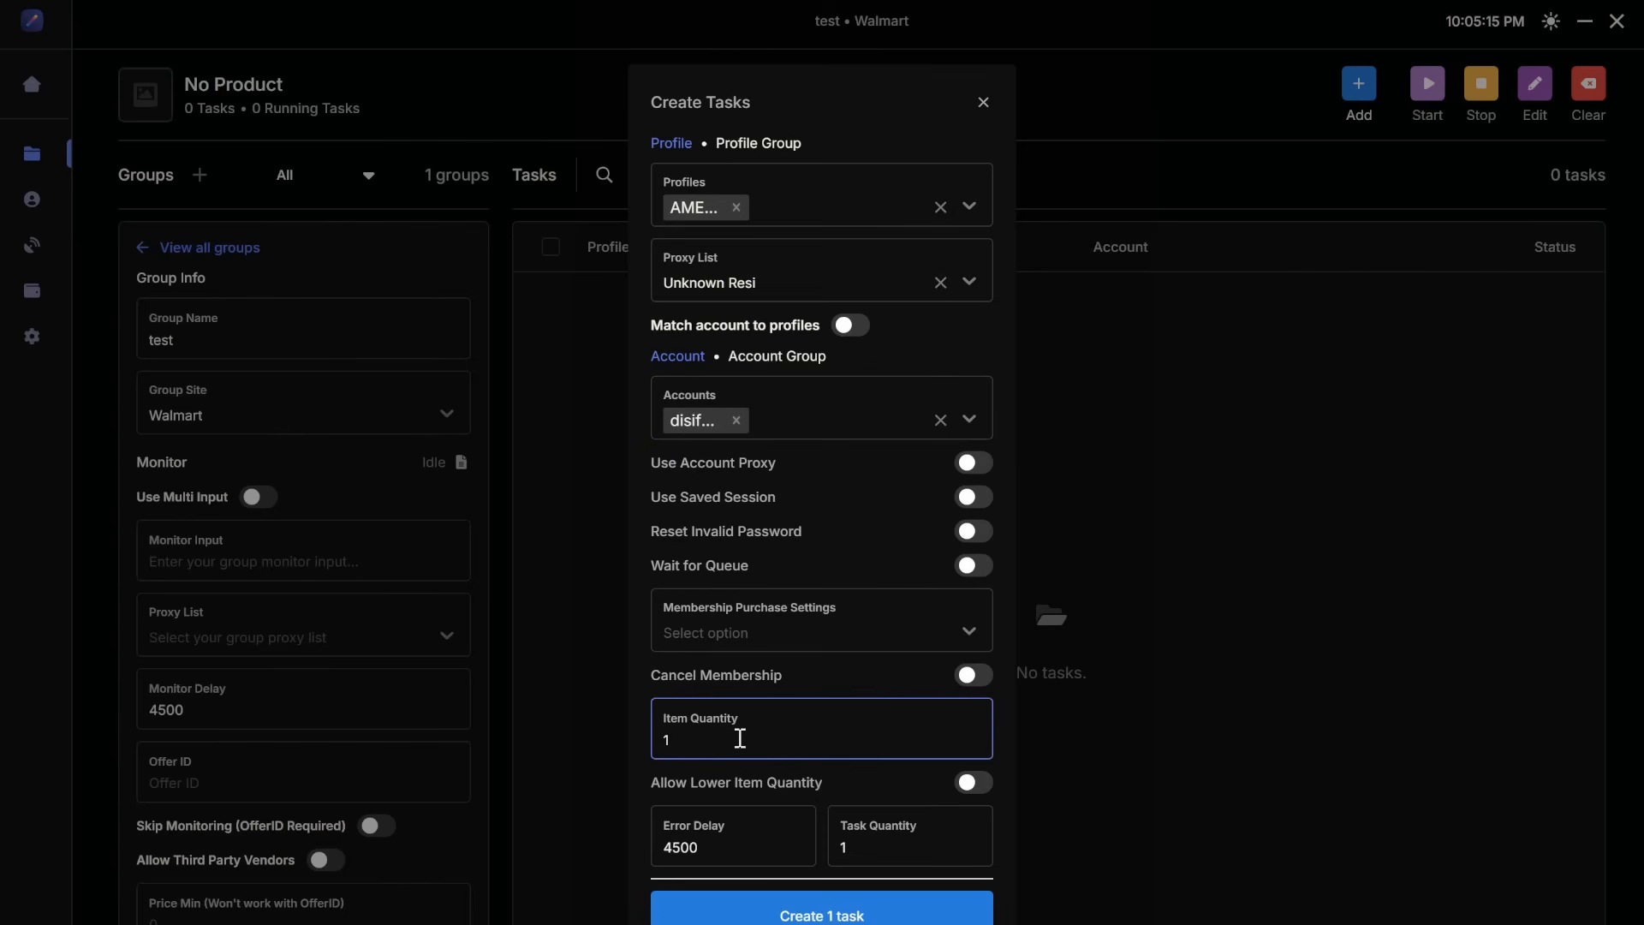
type("2")
left_click(639, 753)
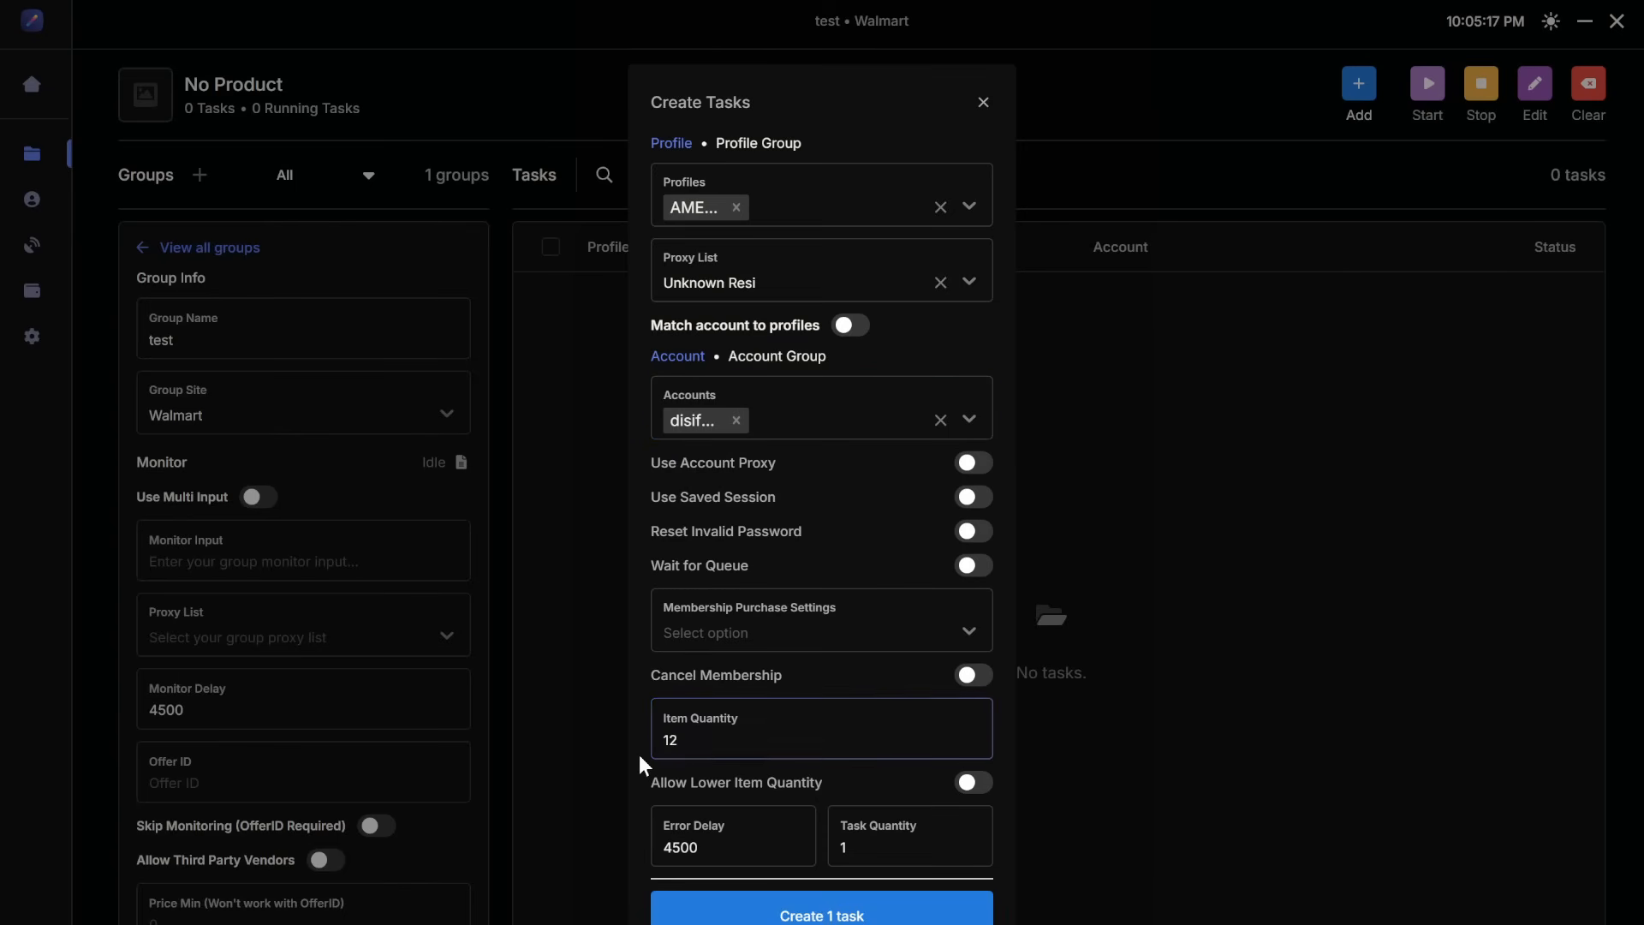
left_click(849, 916)
Step: Replace the selected profile with AMEX 3.0
left_click(890, 205)
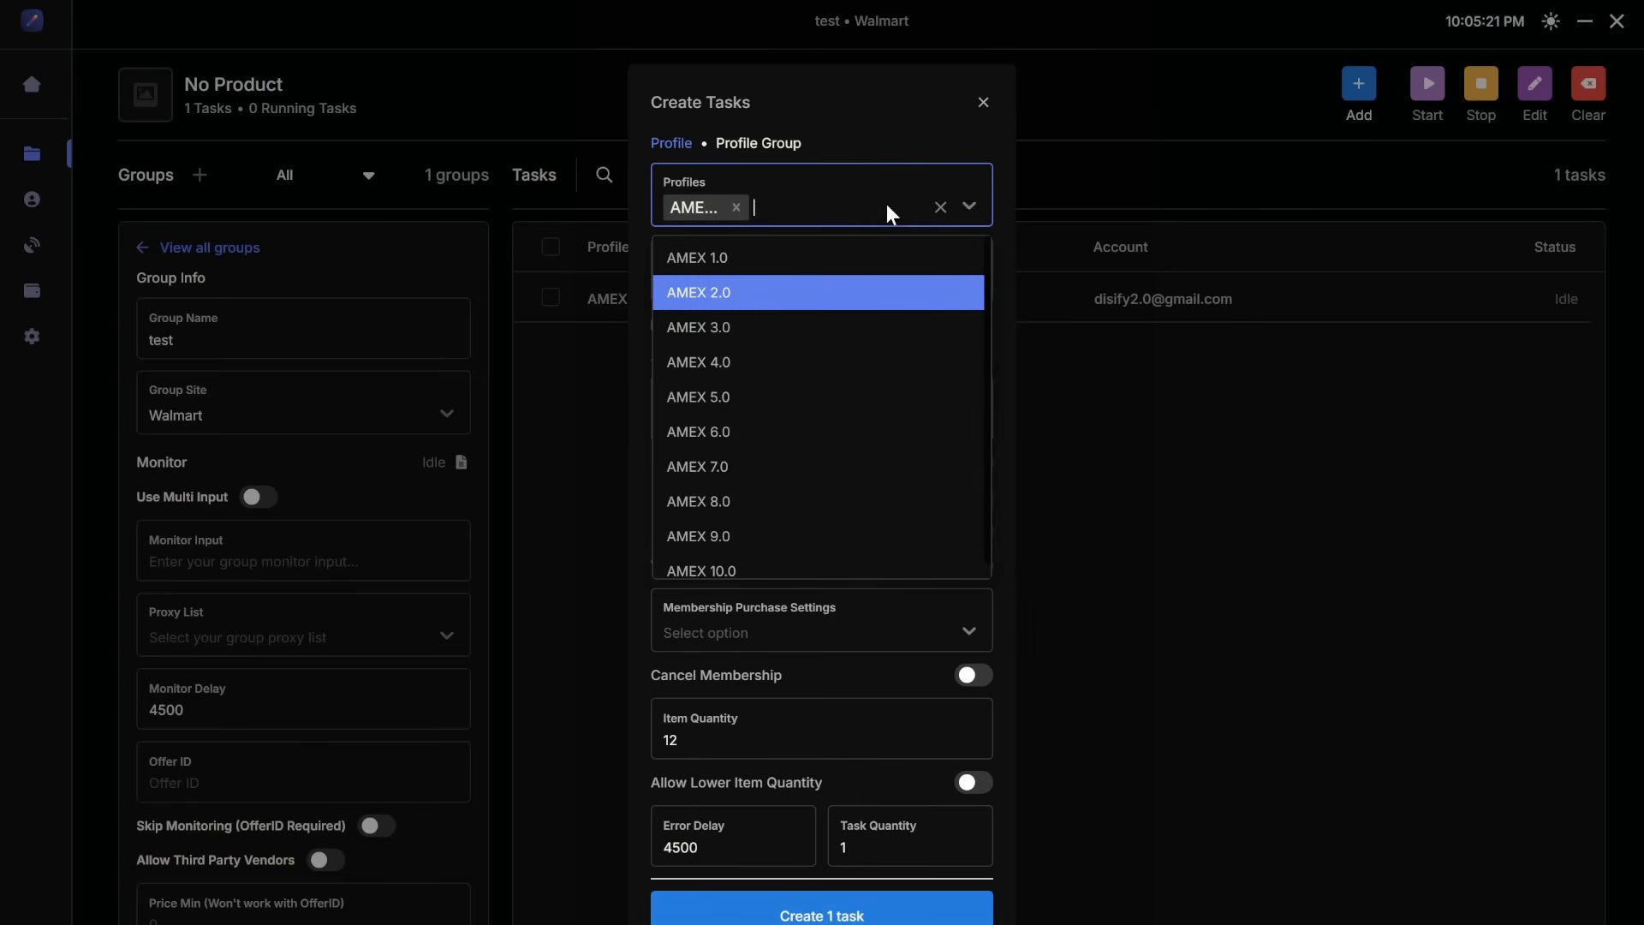
left_click(805, 330)
left_click(736, 207)
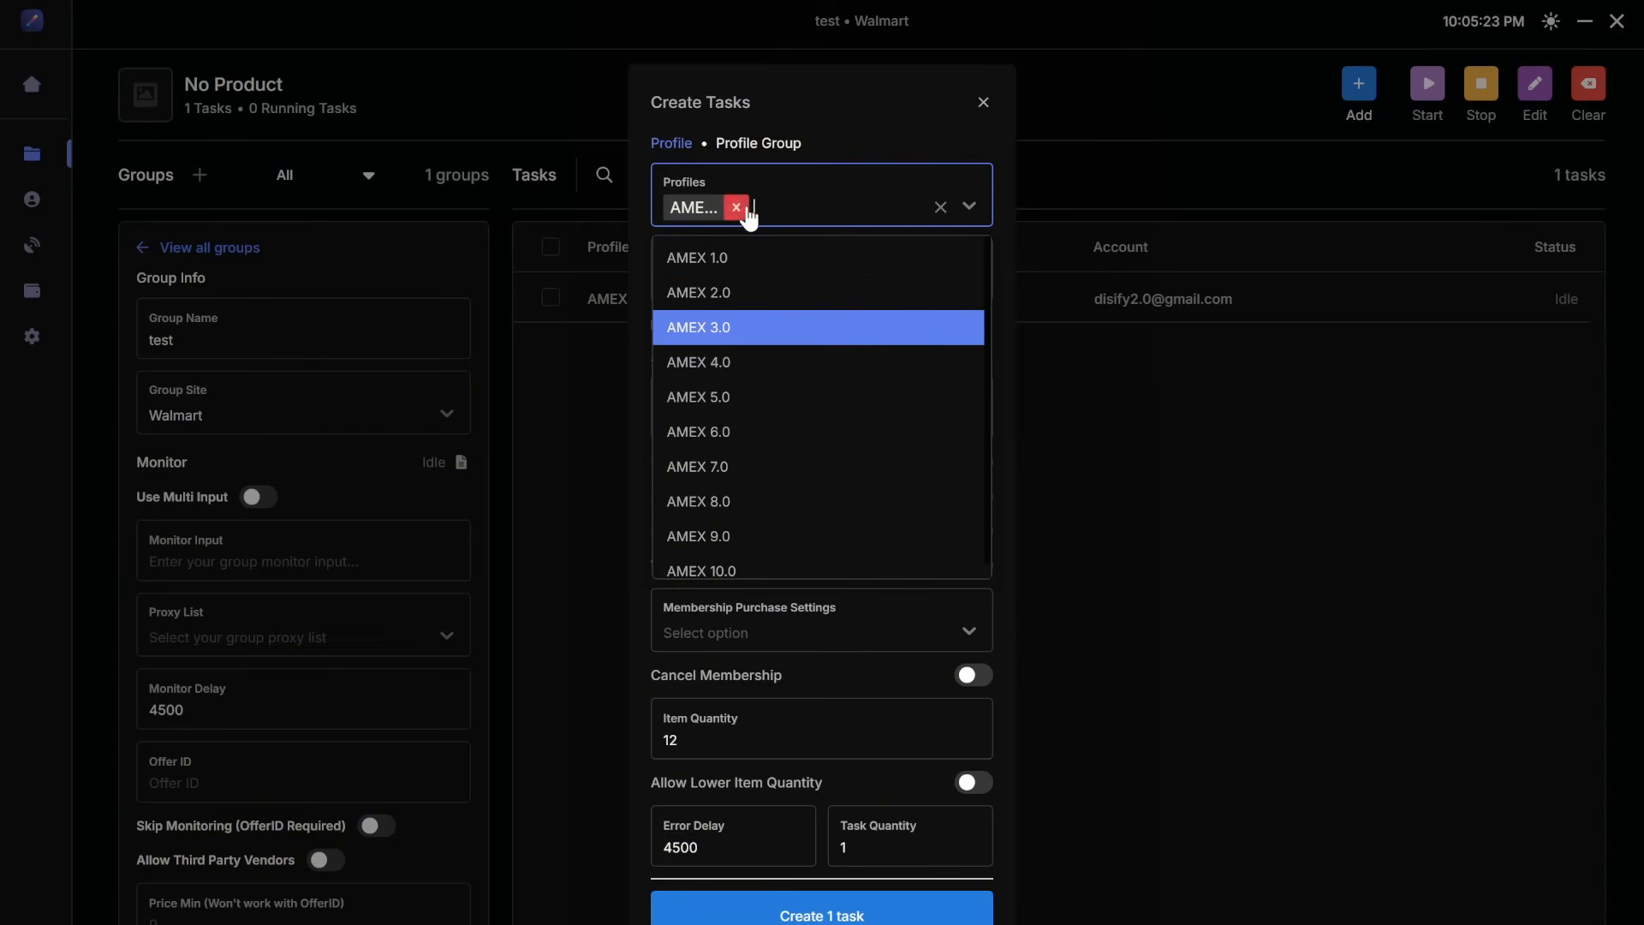
left_click(970, 205)
Step: Replace the selected account with the third-numbered Gmail account and create a second task
left_click(846, 420)
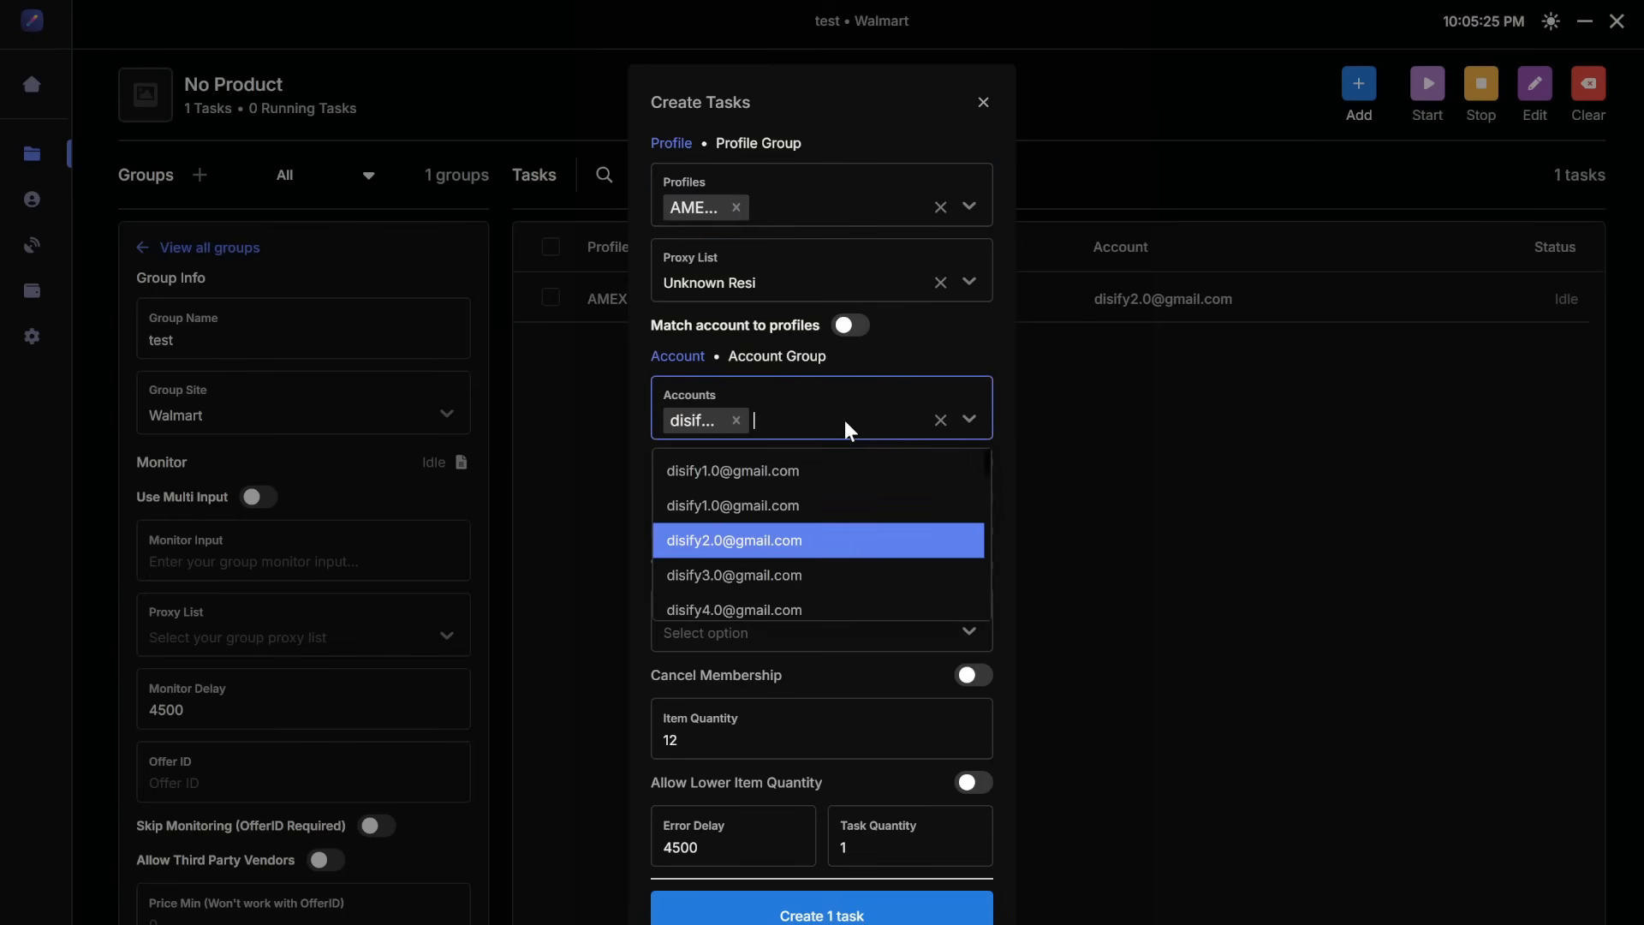
left_click(802, 578)
left_click(735, 420)
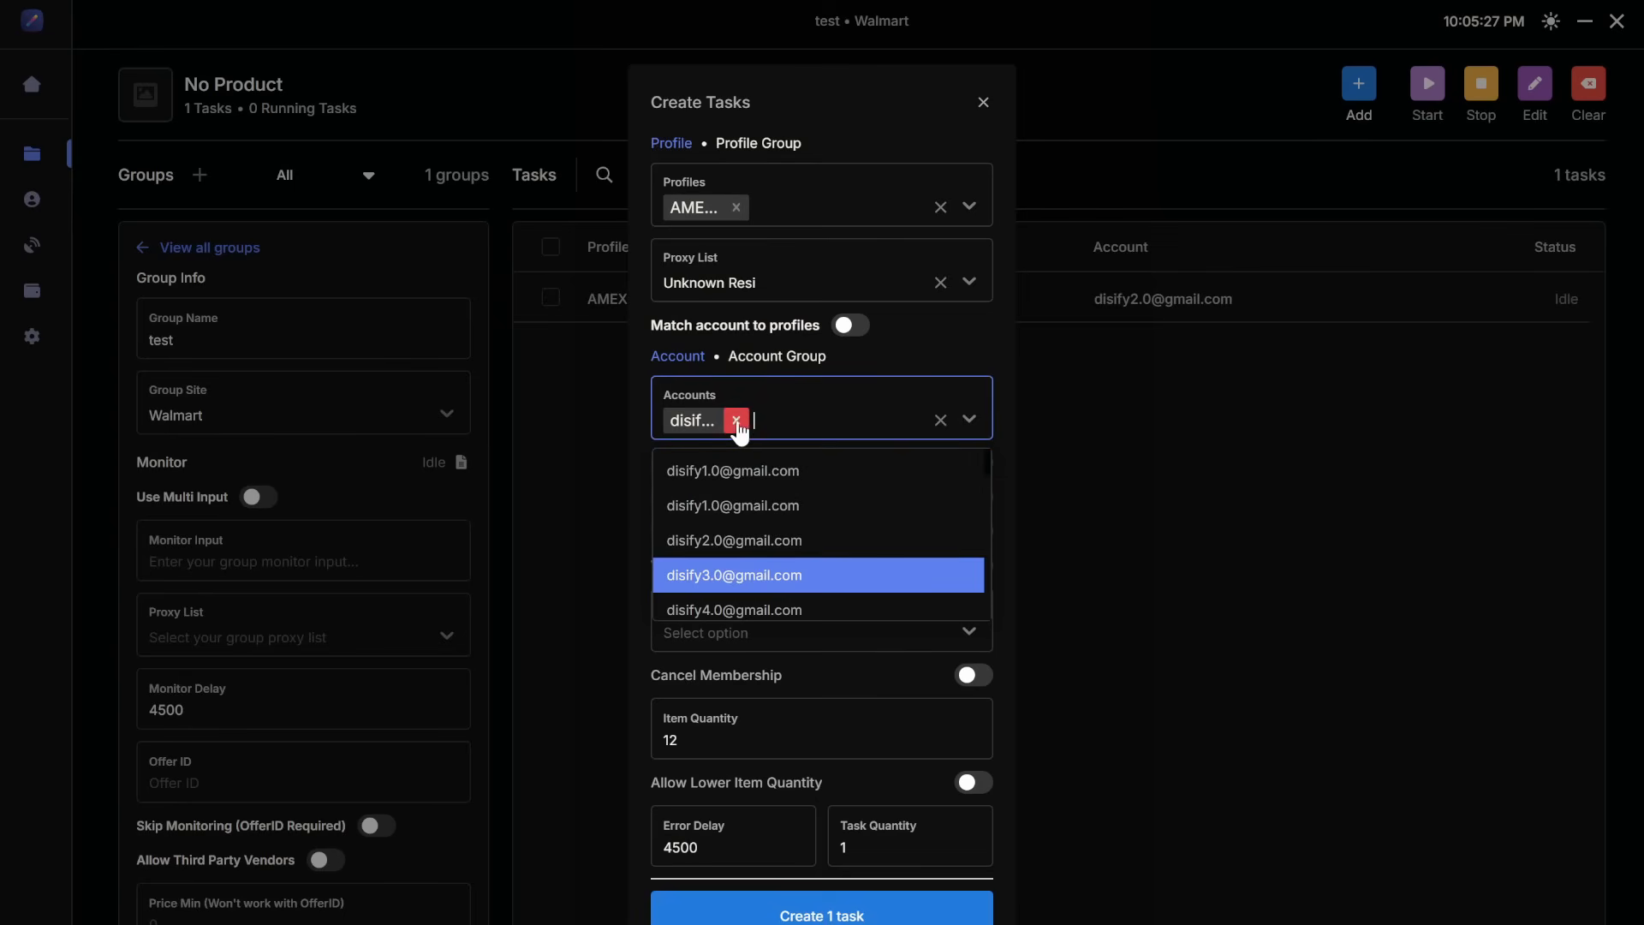
left_click(847, 913)
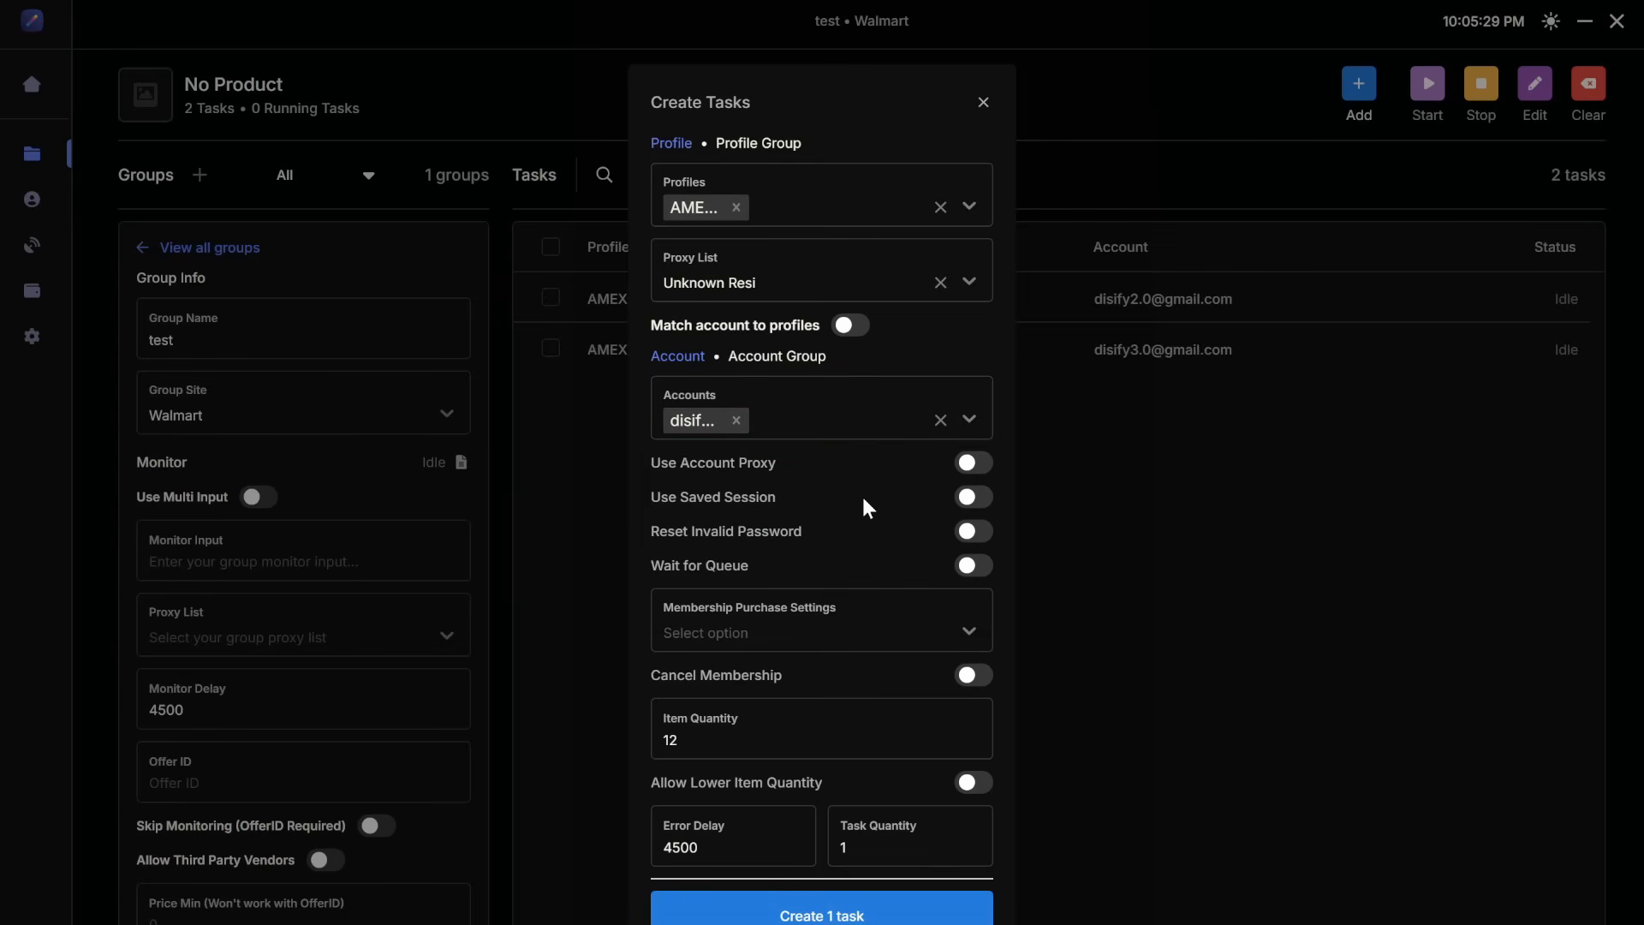
Step: Replace the selected profile with AMEX 5.0
left_click(867, 210)
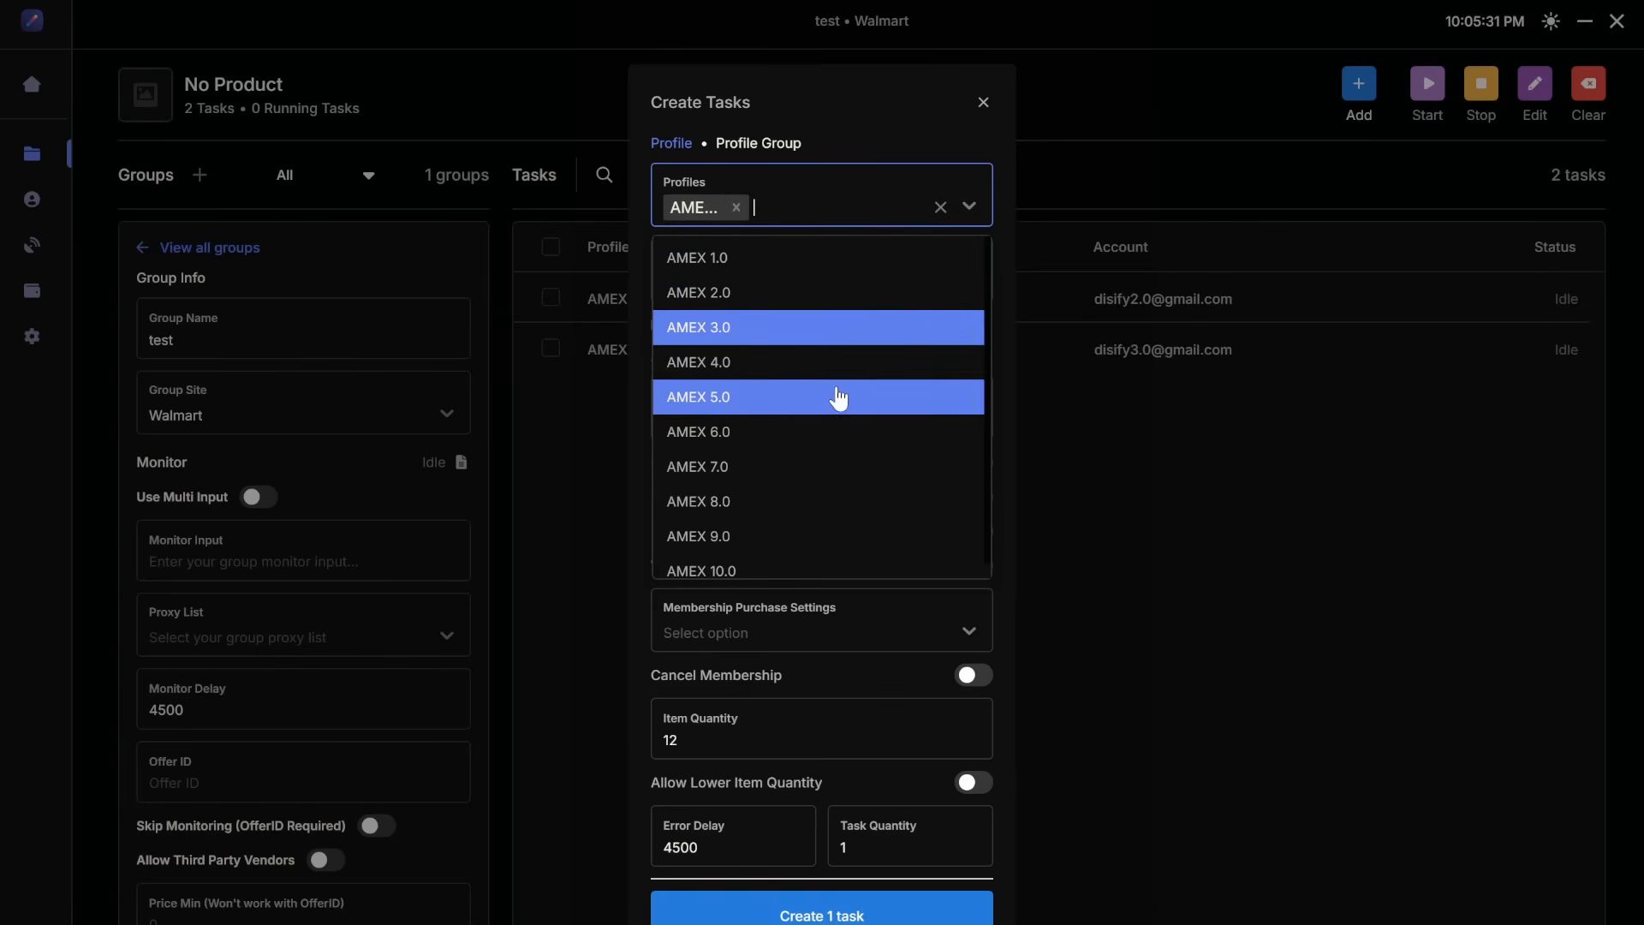
left_click(839, 397)
left_click(736, 208)
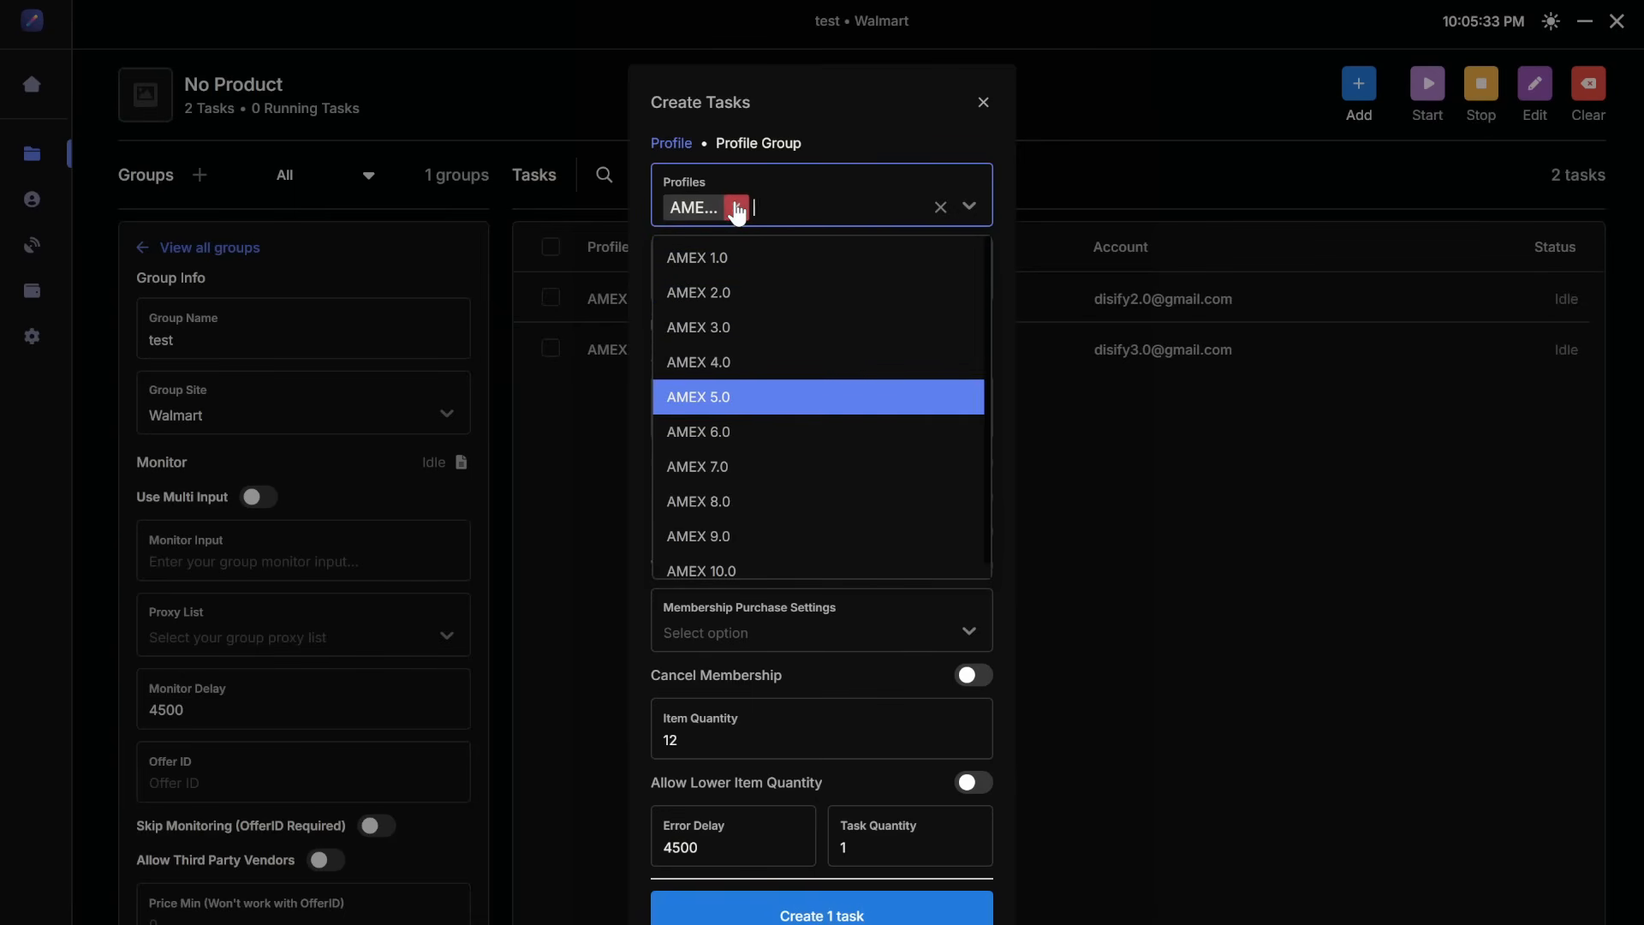
left_click(976, 209)
left_click(852, 432)
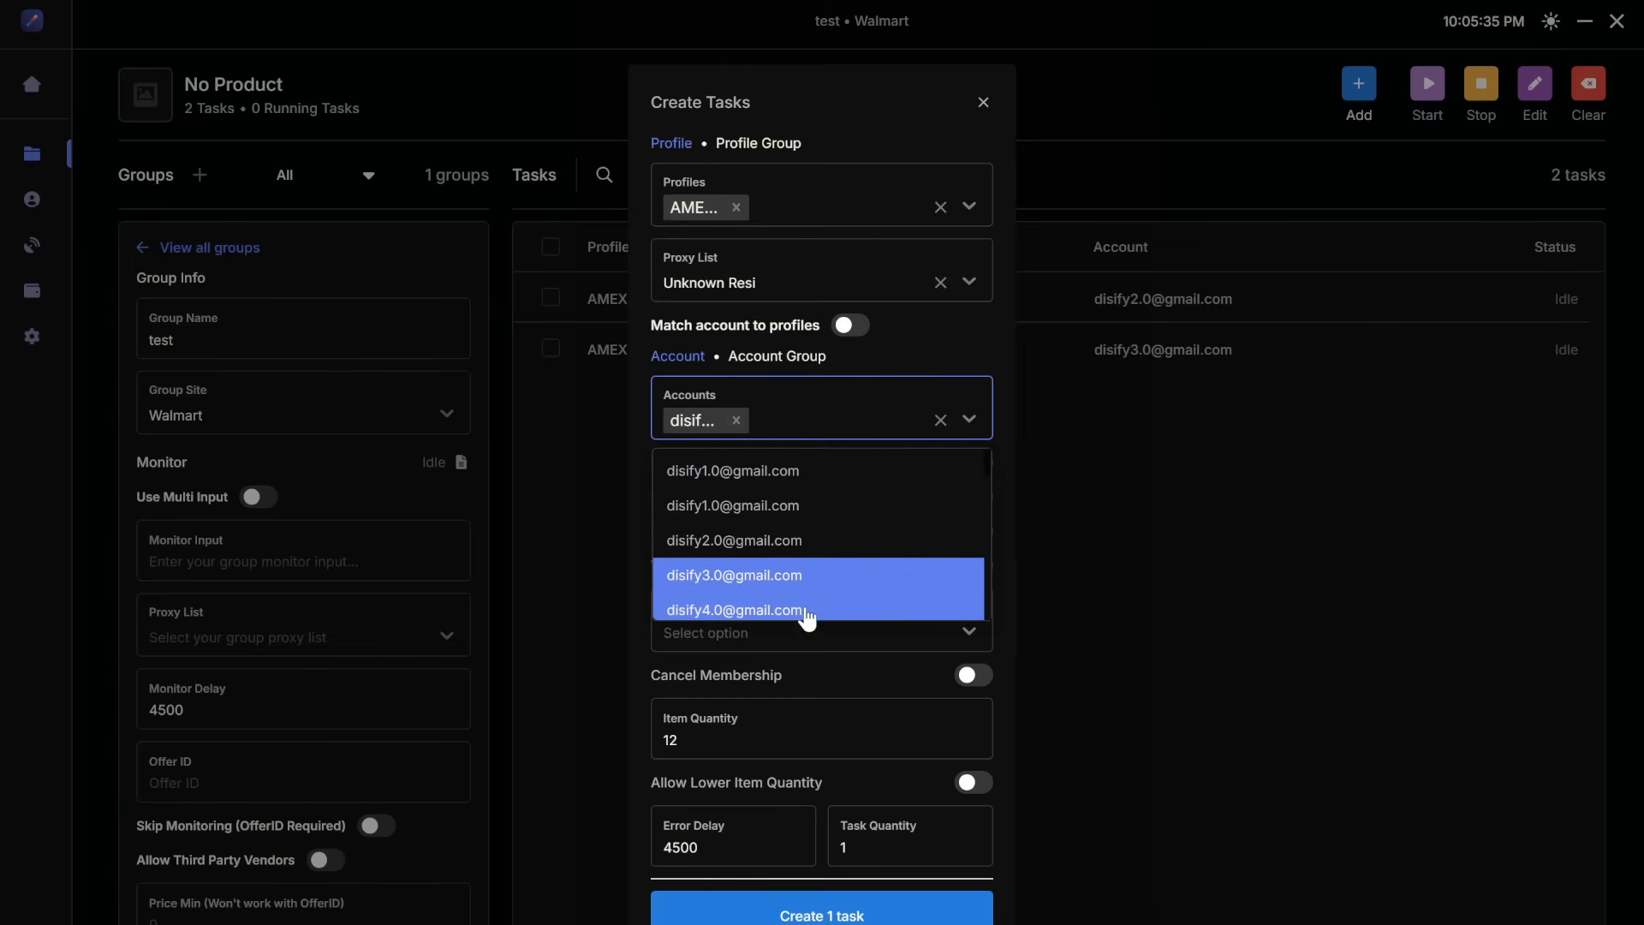
Step: Replace the selected account with the fifth-numbered Gmail account, create a third task and close the dialog
left_click(783, 433)
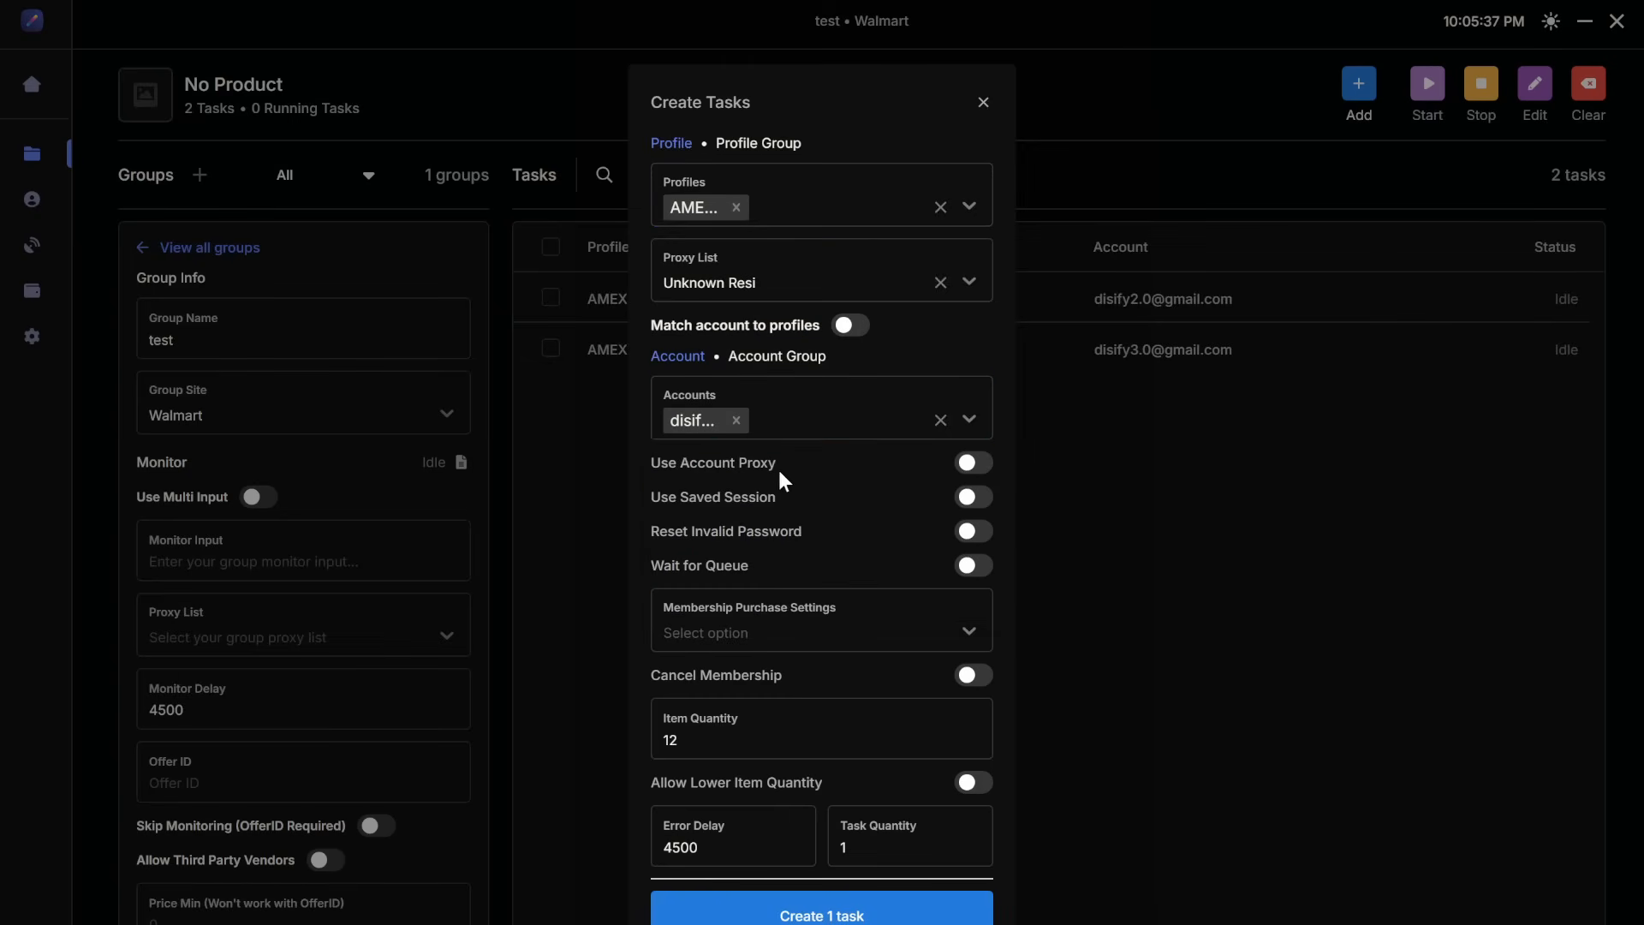
left_click(789, 428)
scroll(787, 606, "down", 3)
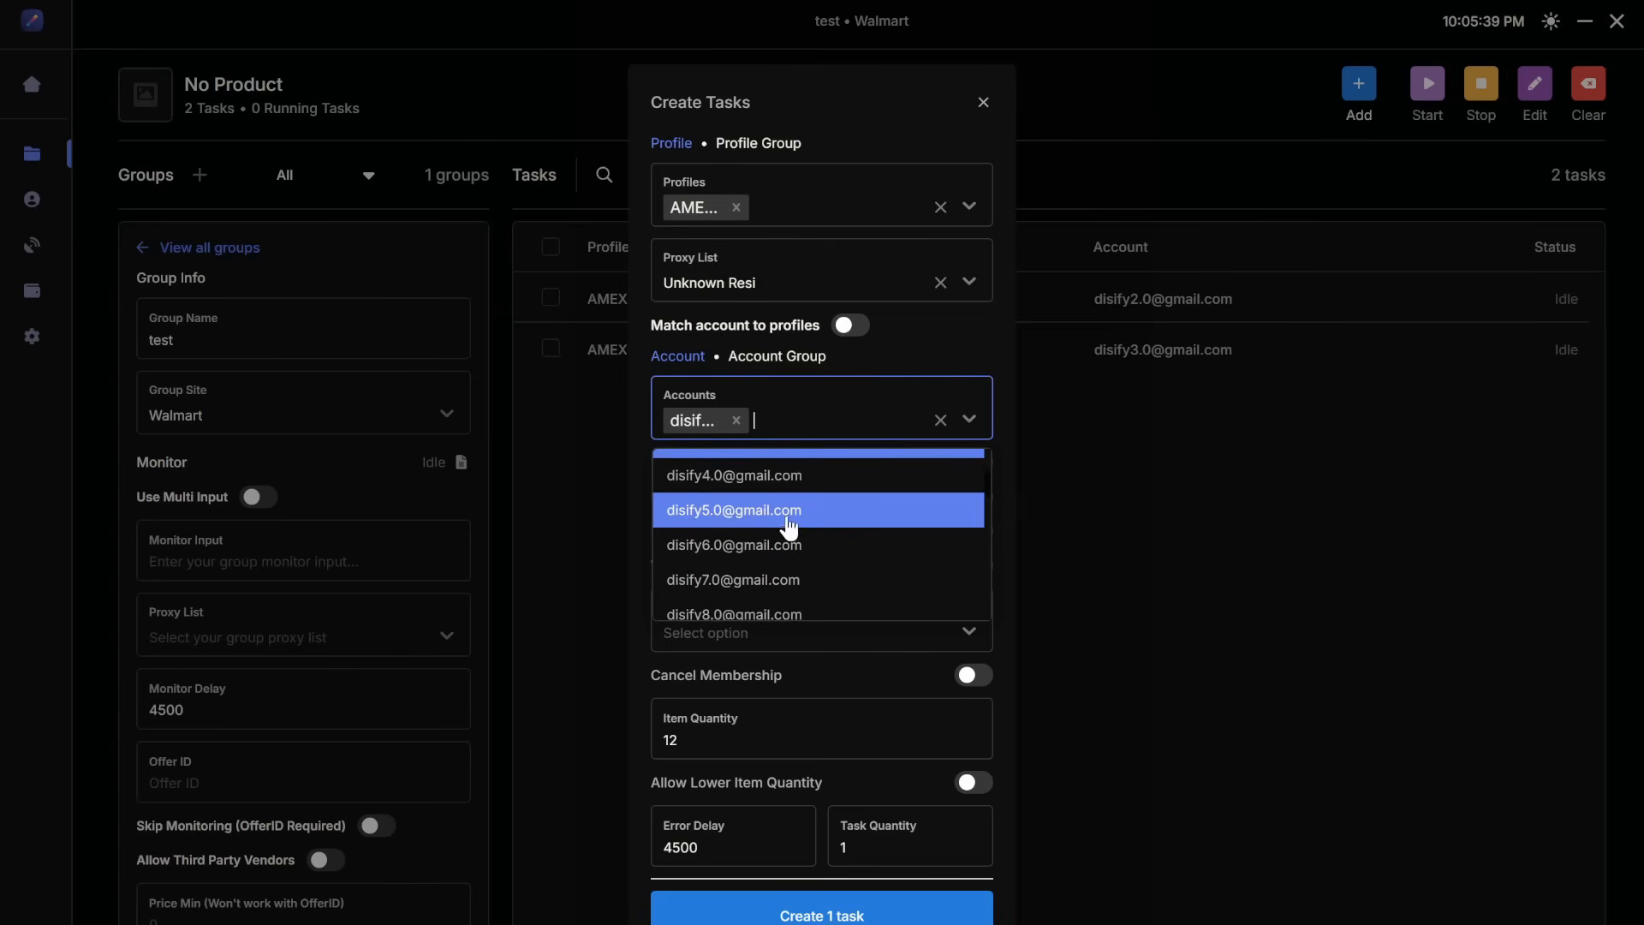
left_click(782, 513)
left_click(736, 420)
left_click(969, 416)
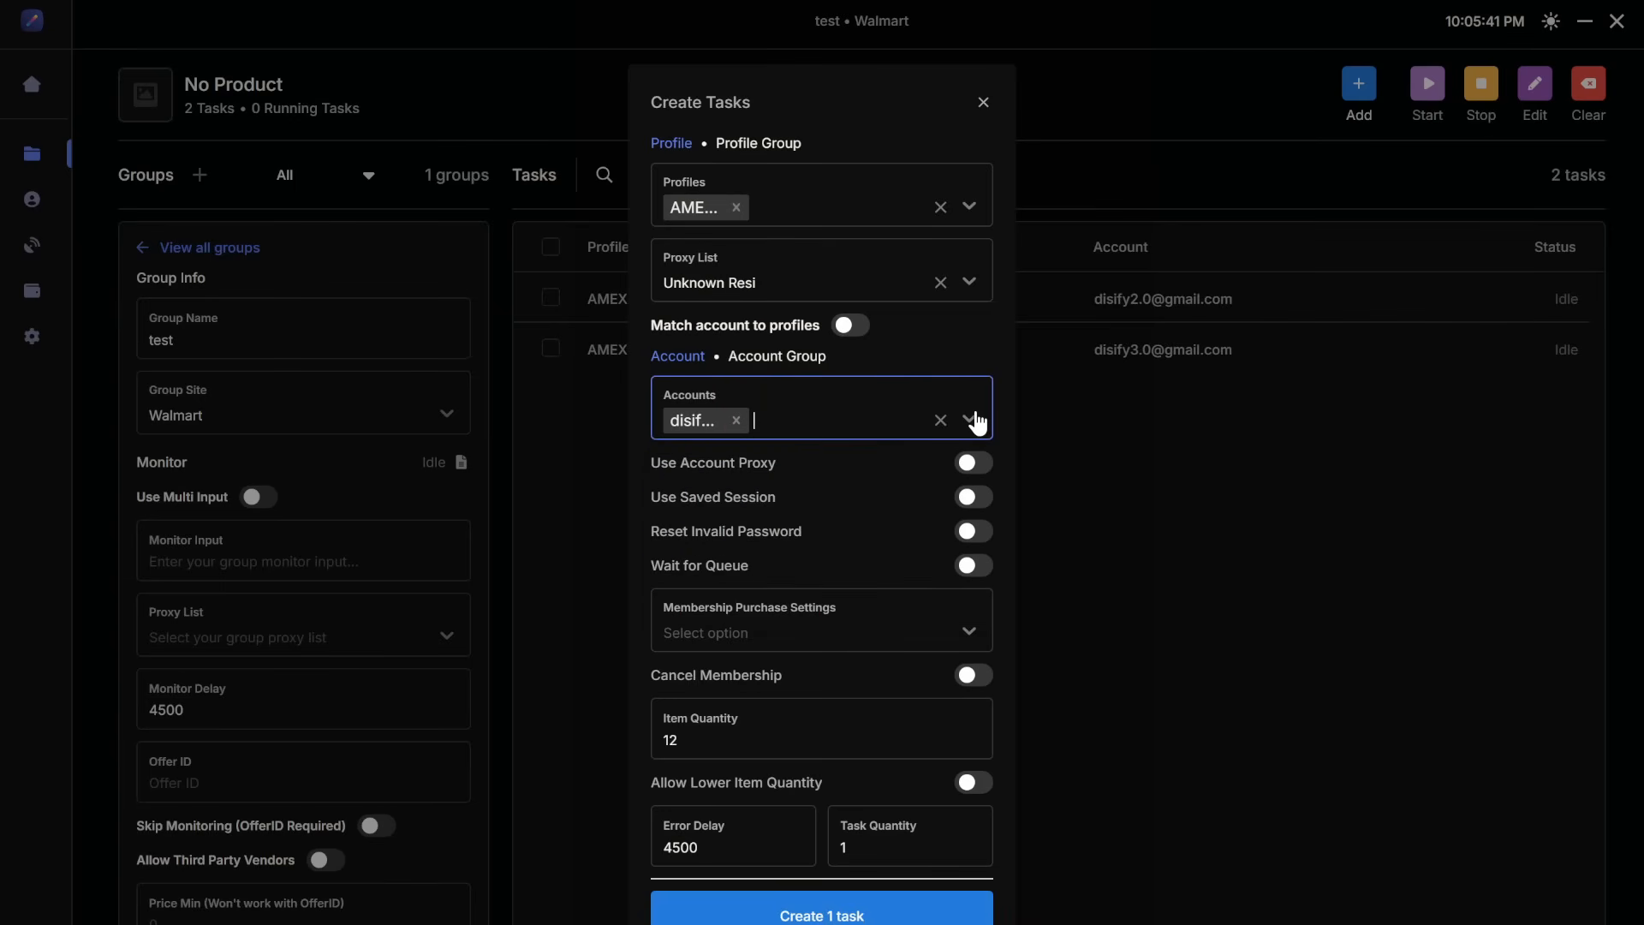
left_click(869, 918)
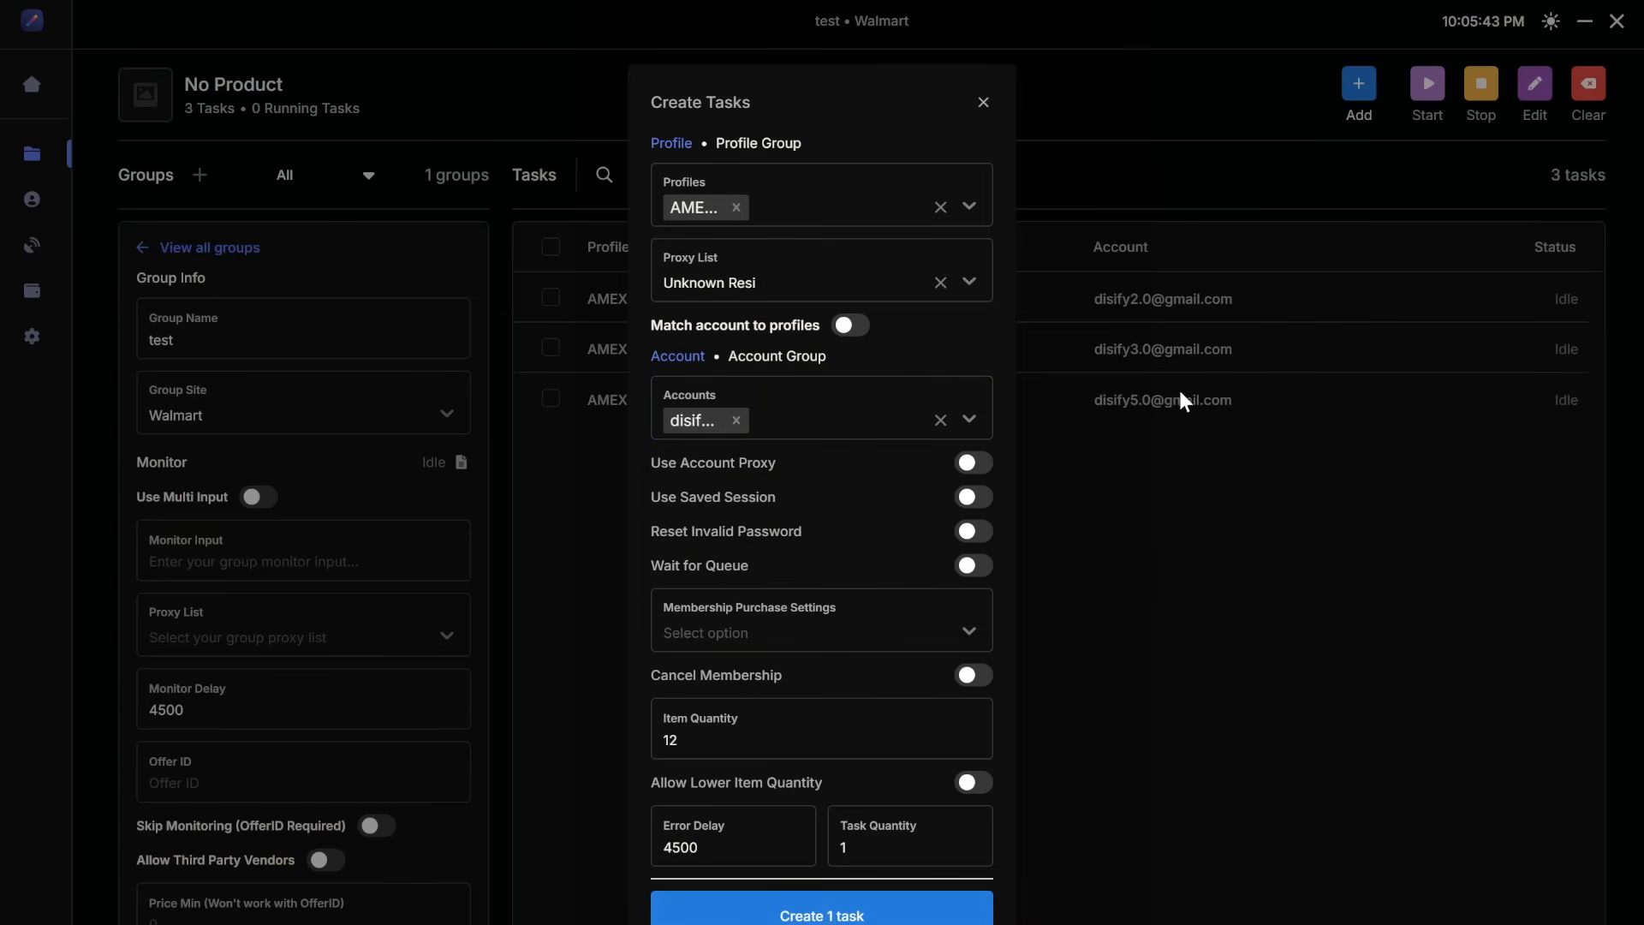
left_click(983, 103)
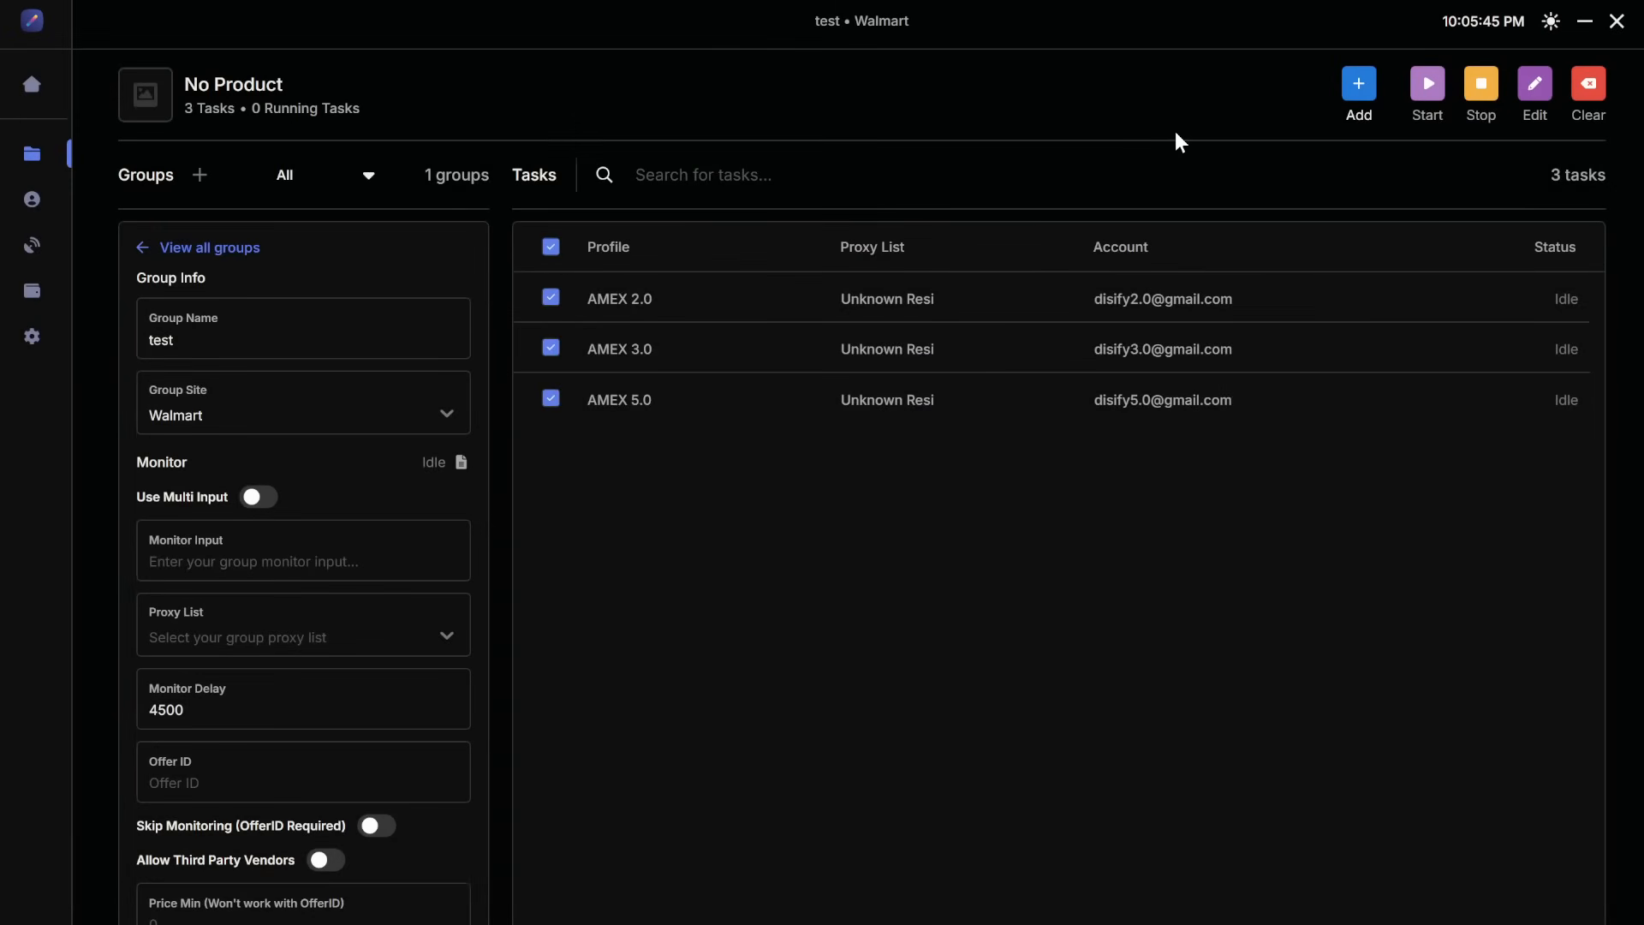
left_click(1537, 85)
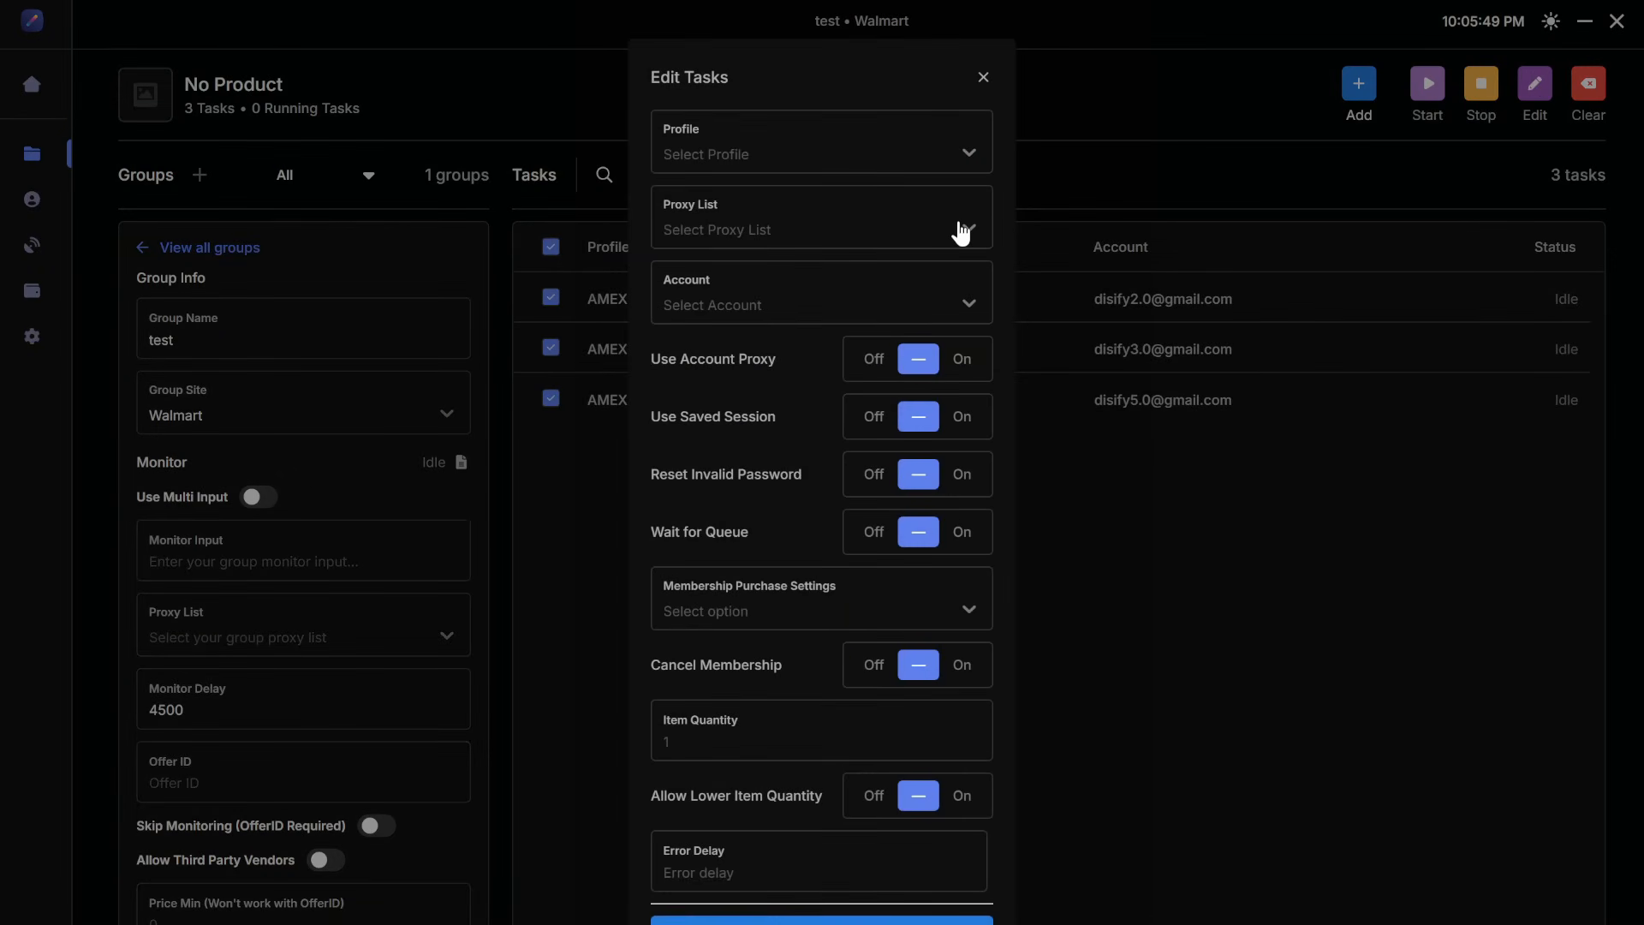
left_click(902, 748)
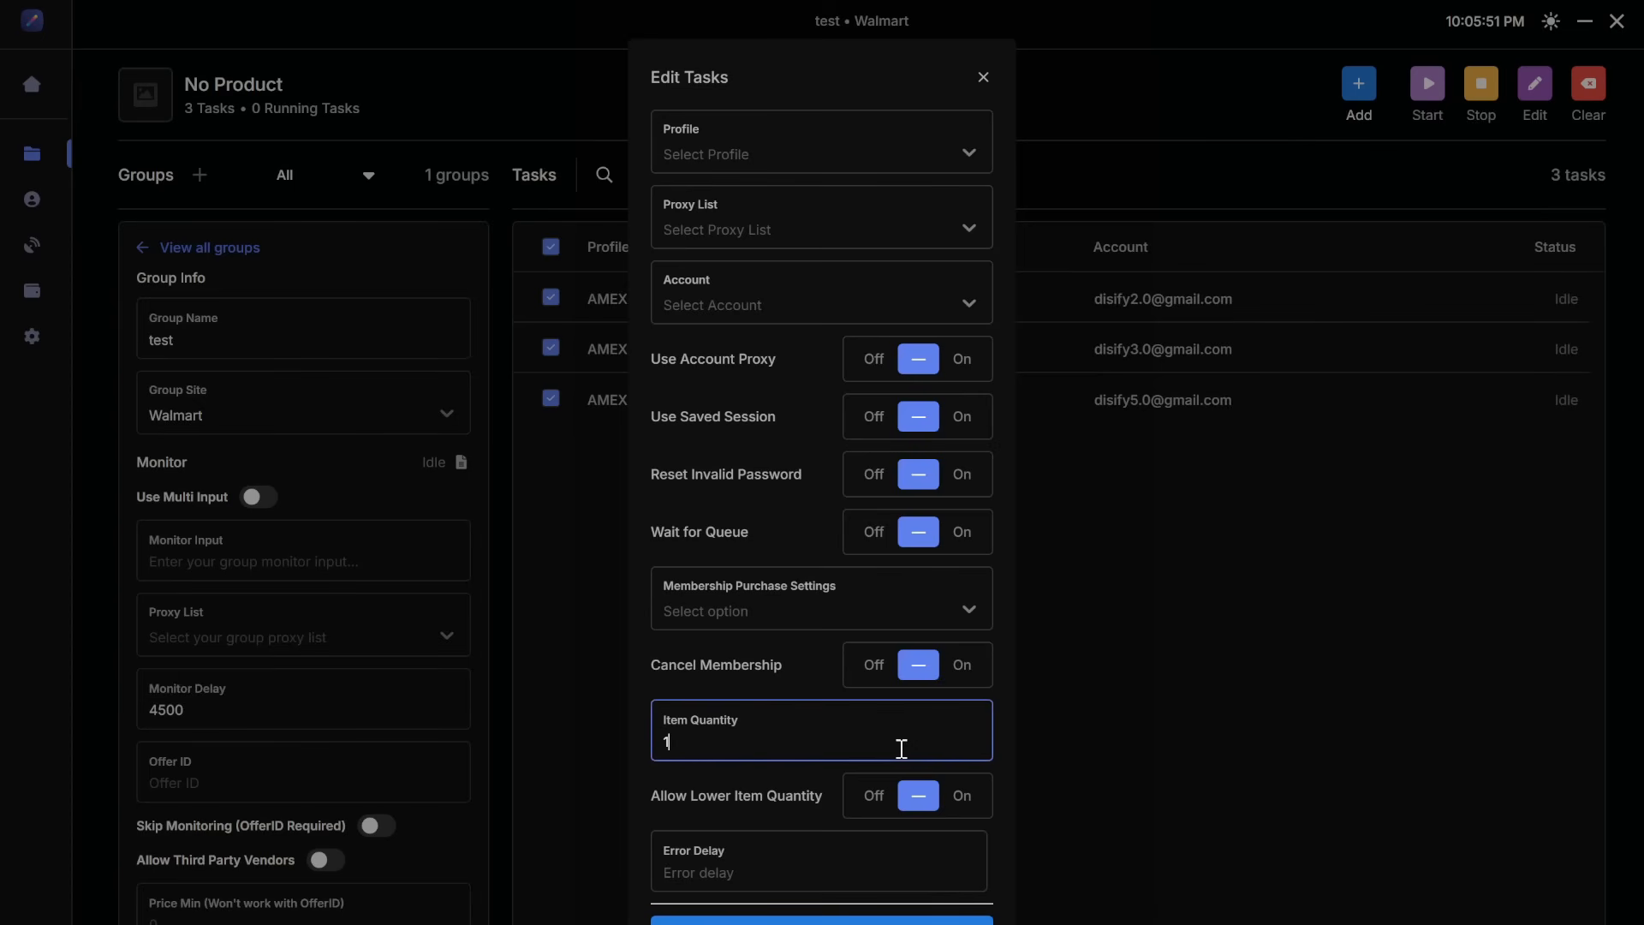
left_click(822, 920)
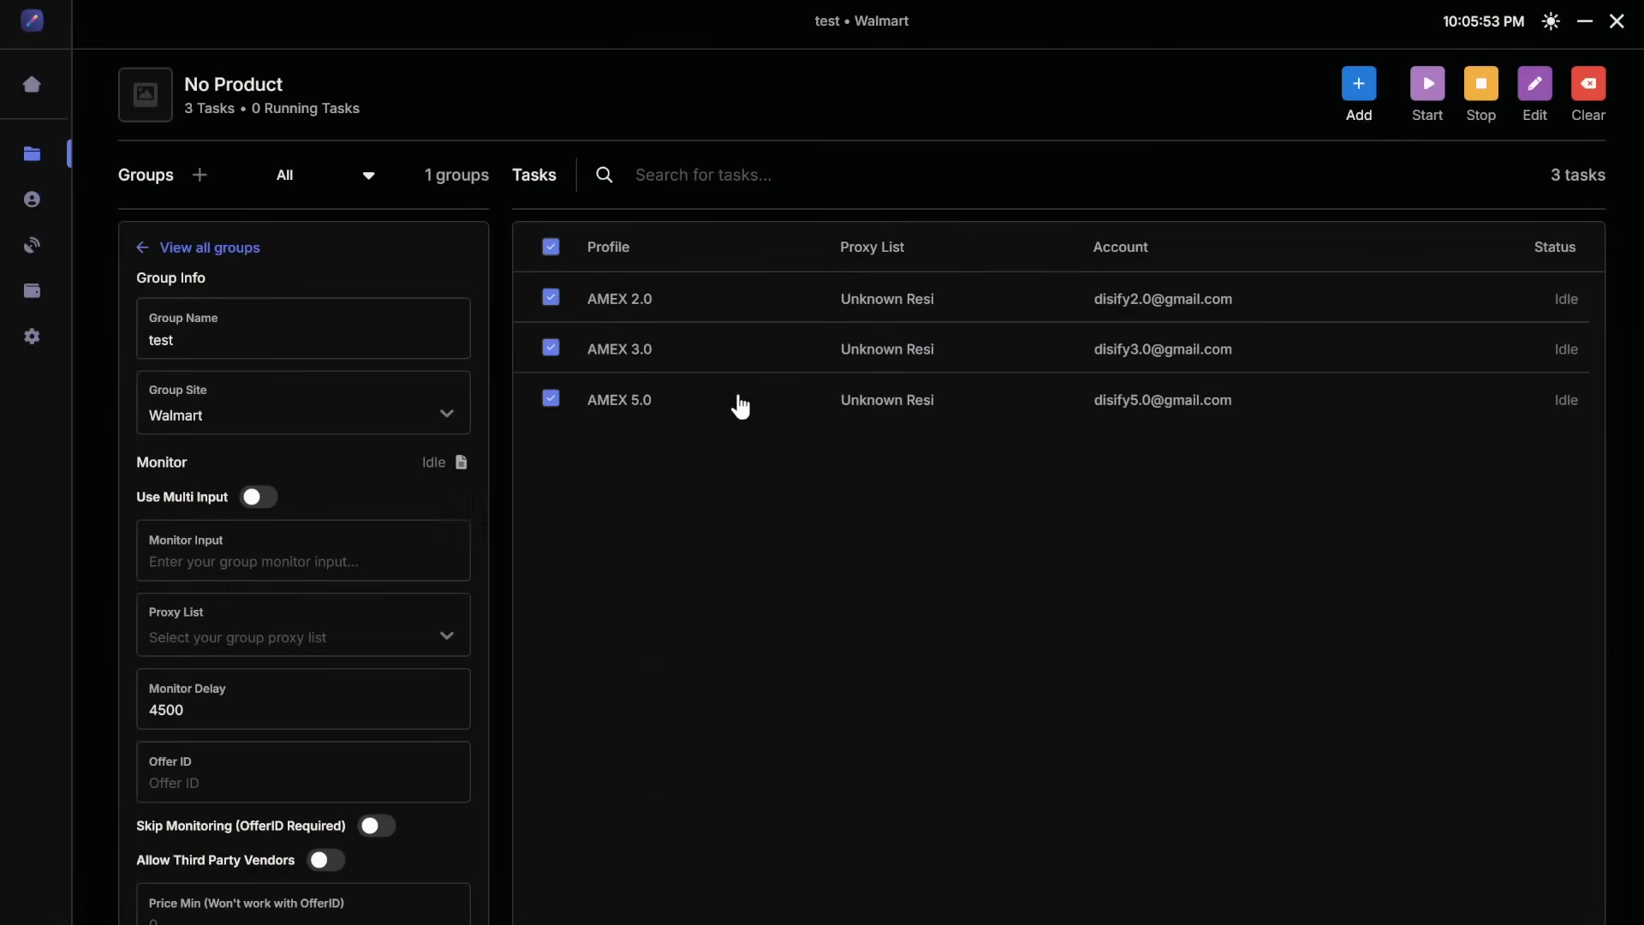
Step: Bulk-edit all three tasks to use the Unknown ISP proxy list
left_click(553, 248)
left_click(551, 248)
left_click(1536, 84)
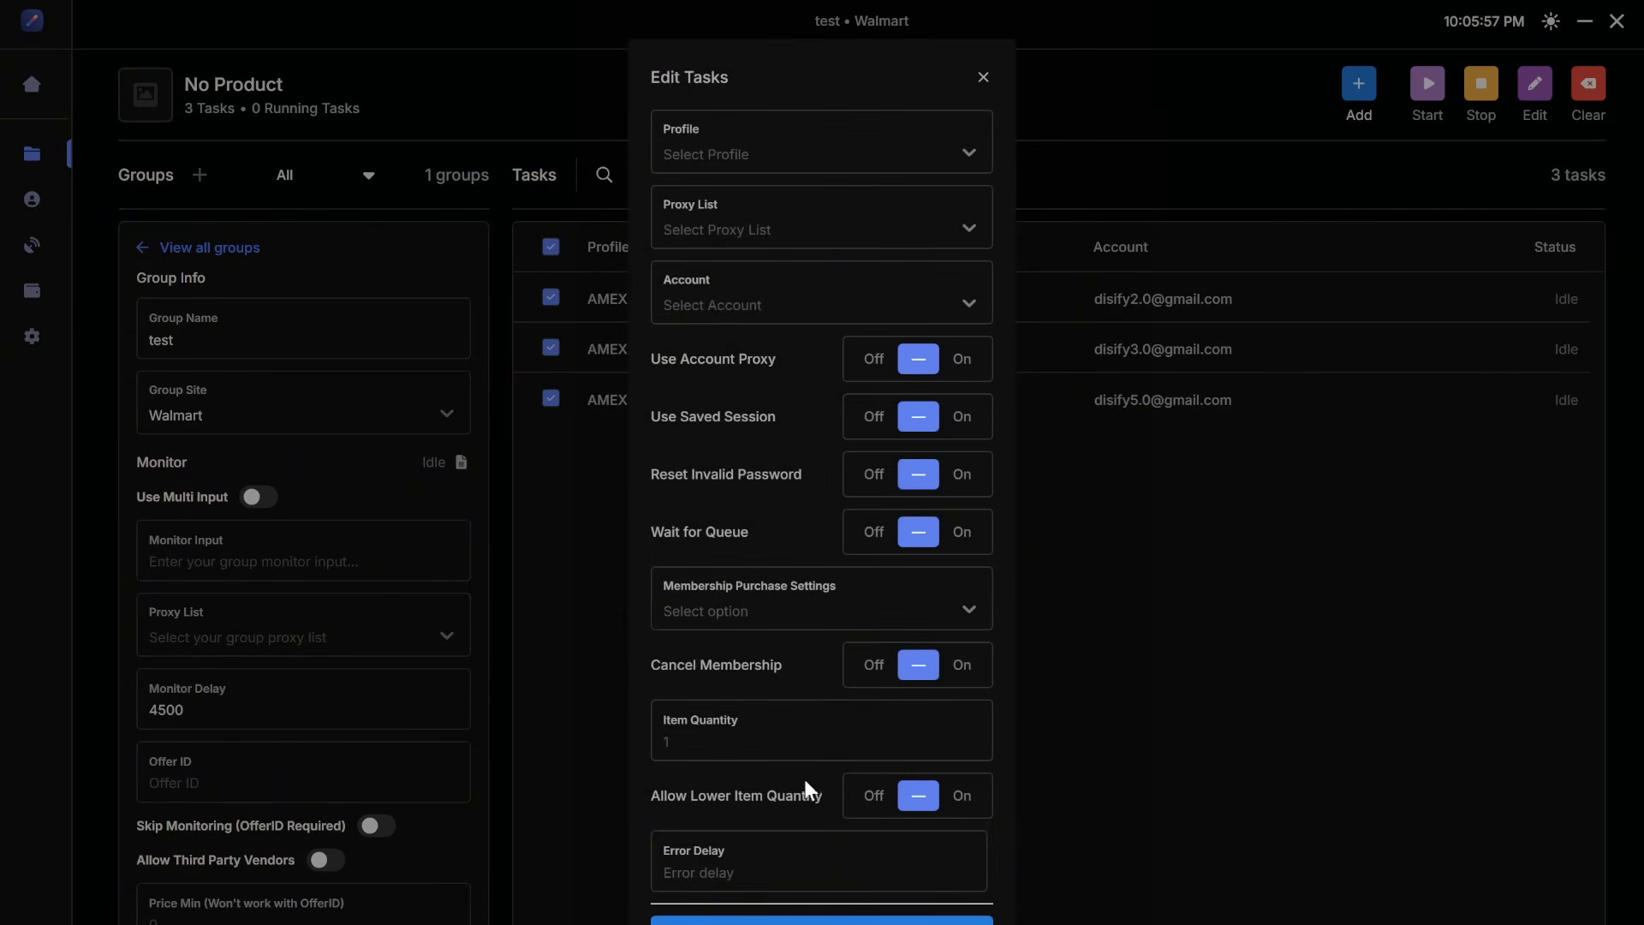
left_click(932, 224)
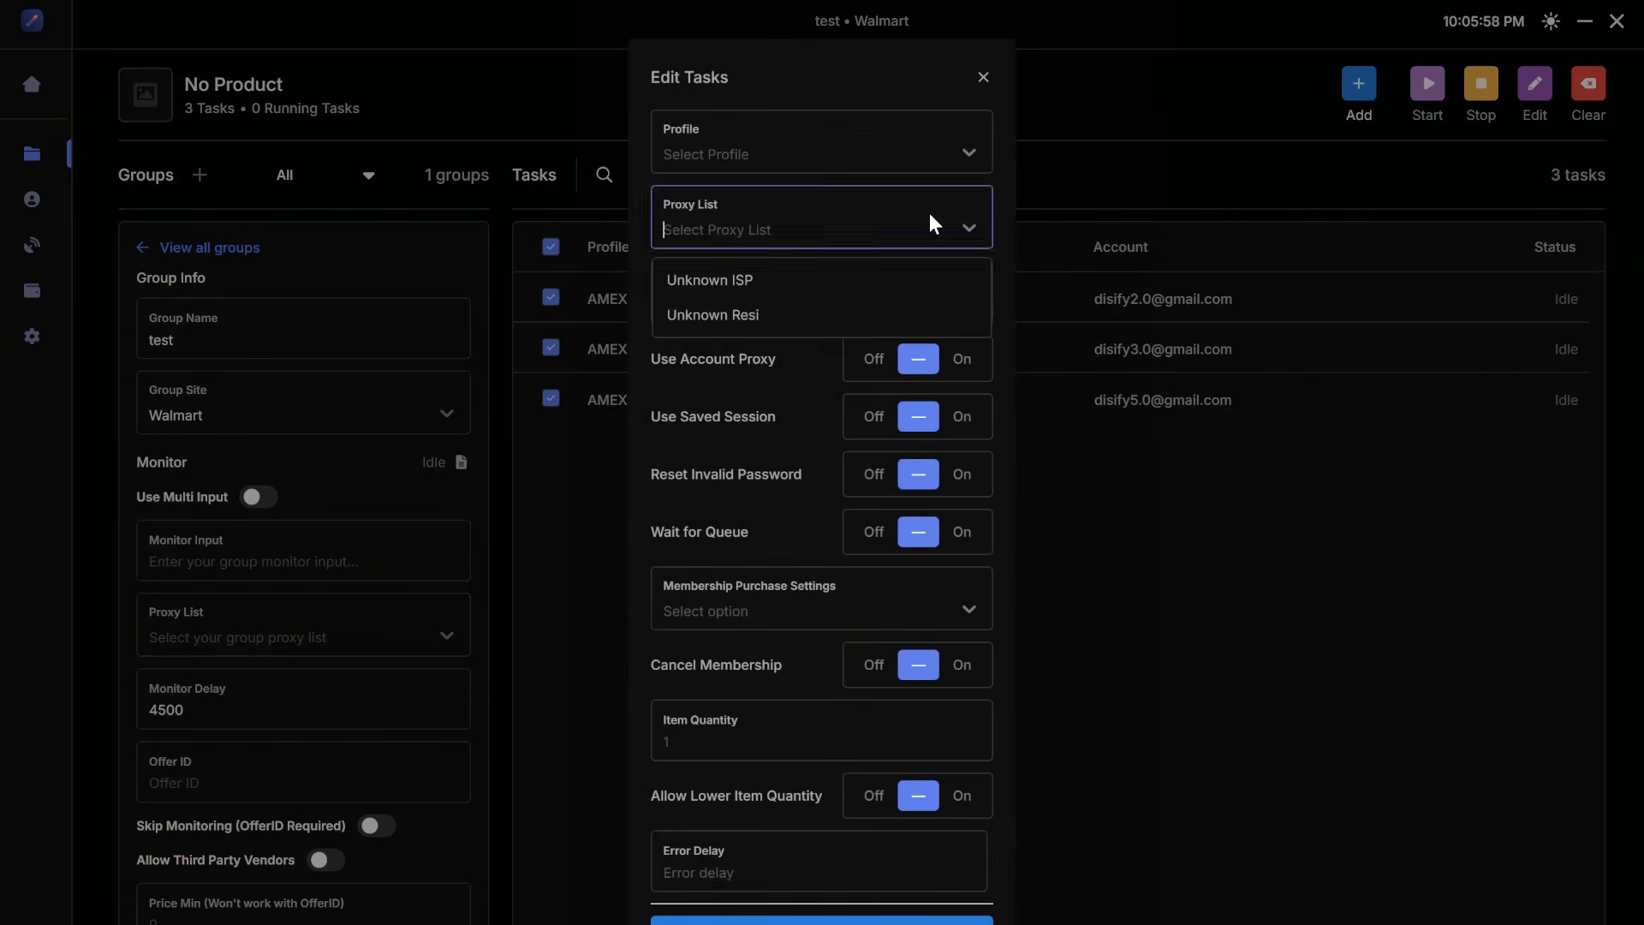
left_click(882, 282)
left_click(899, 919)
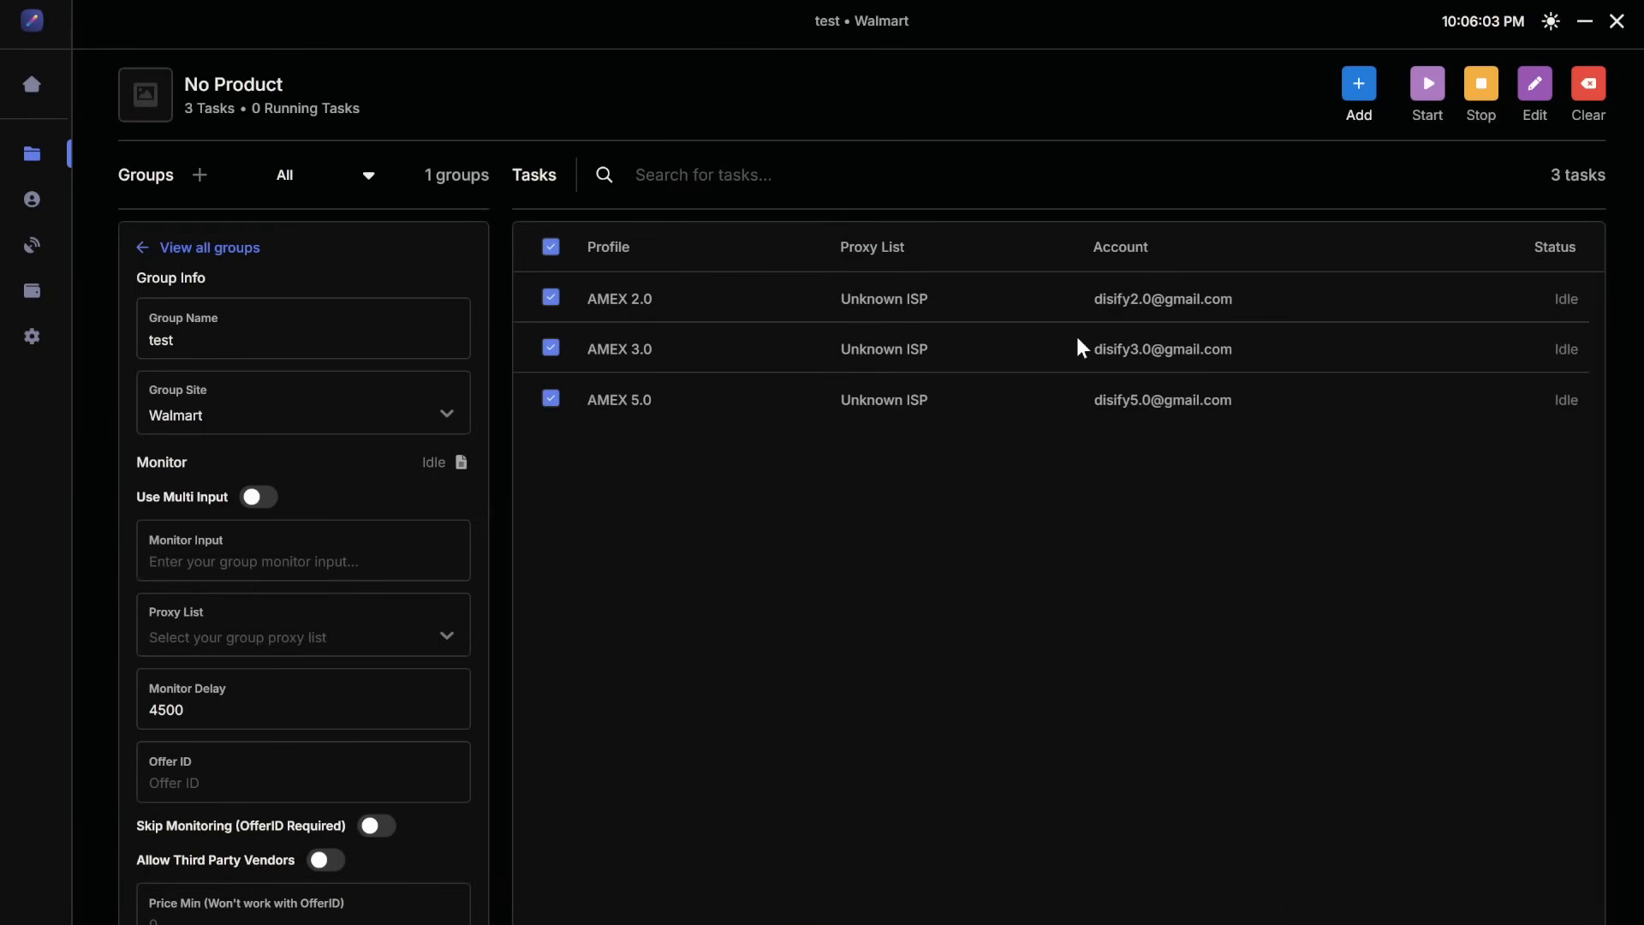
Step: Bulk-edit all three tasks back to the Unknown Resi proxy list
left_click(1538, 95)
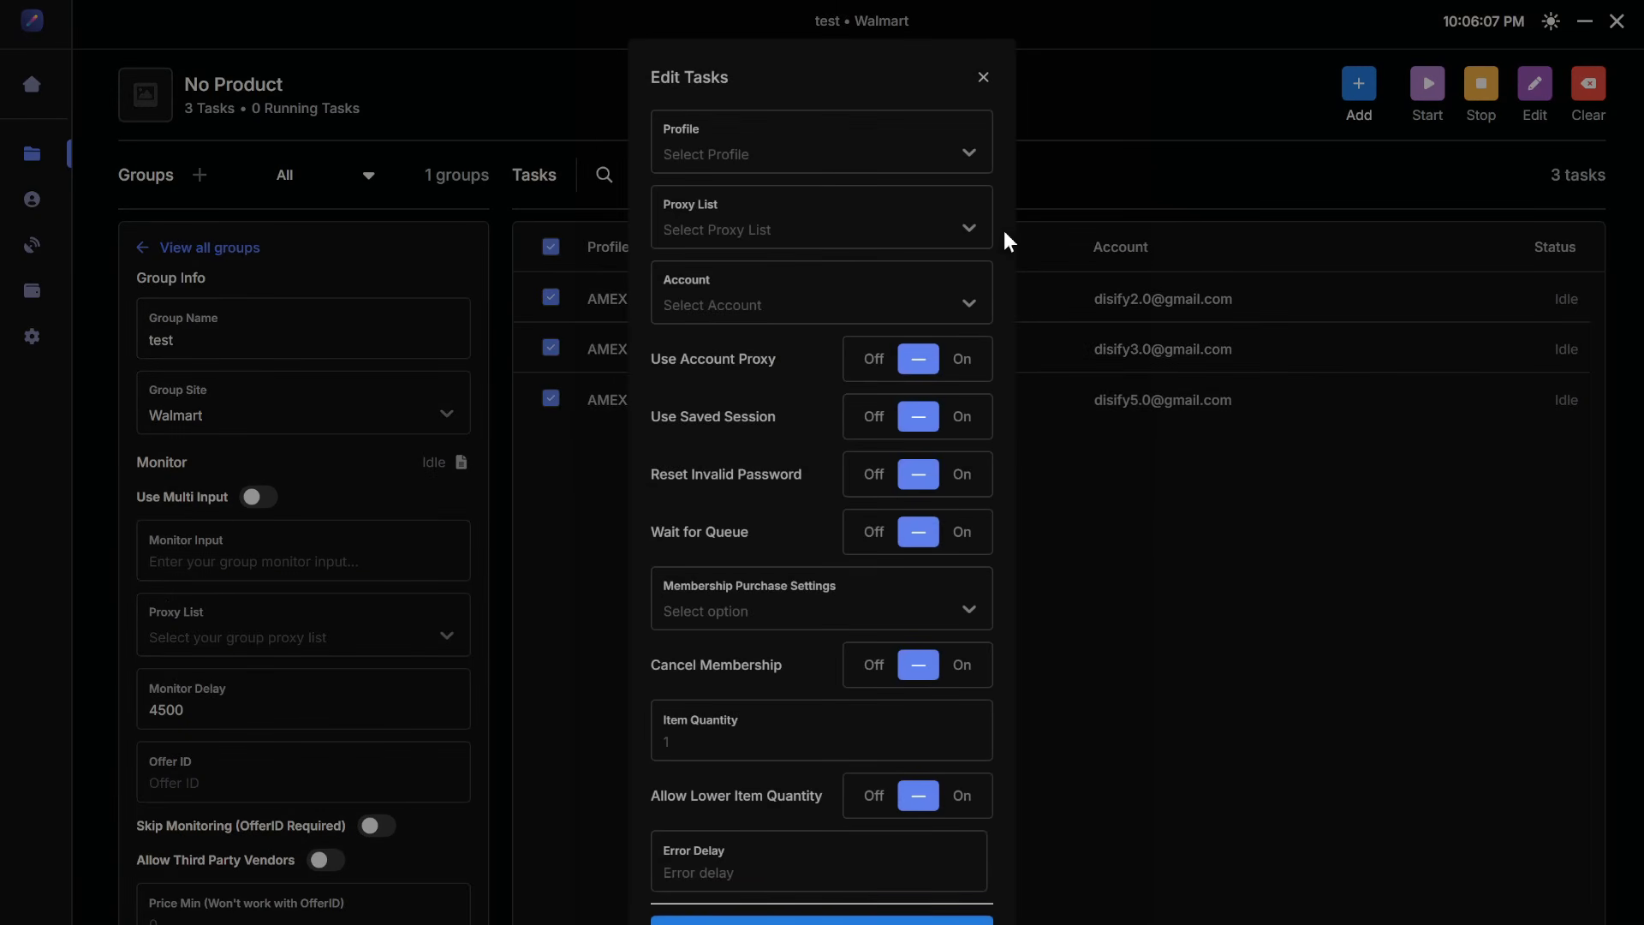
left_click(957, 234)
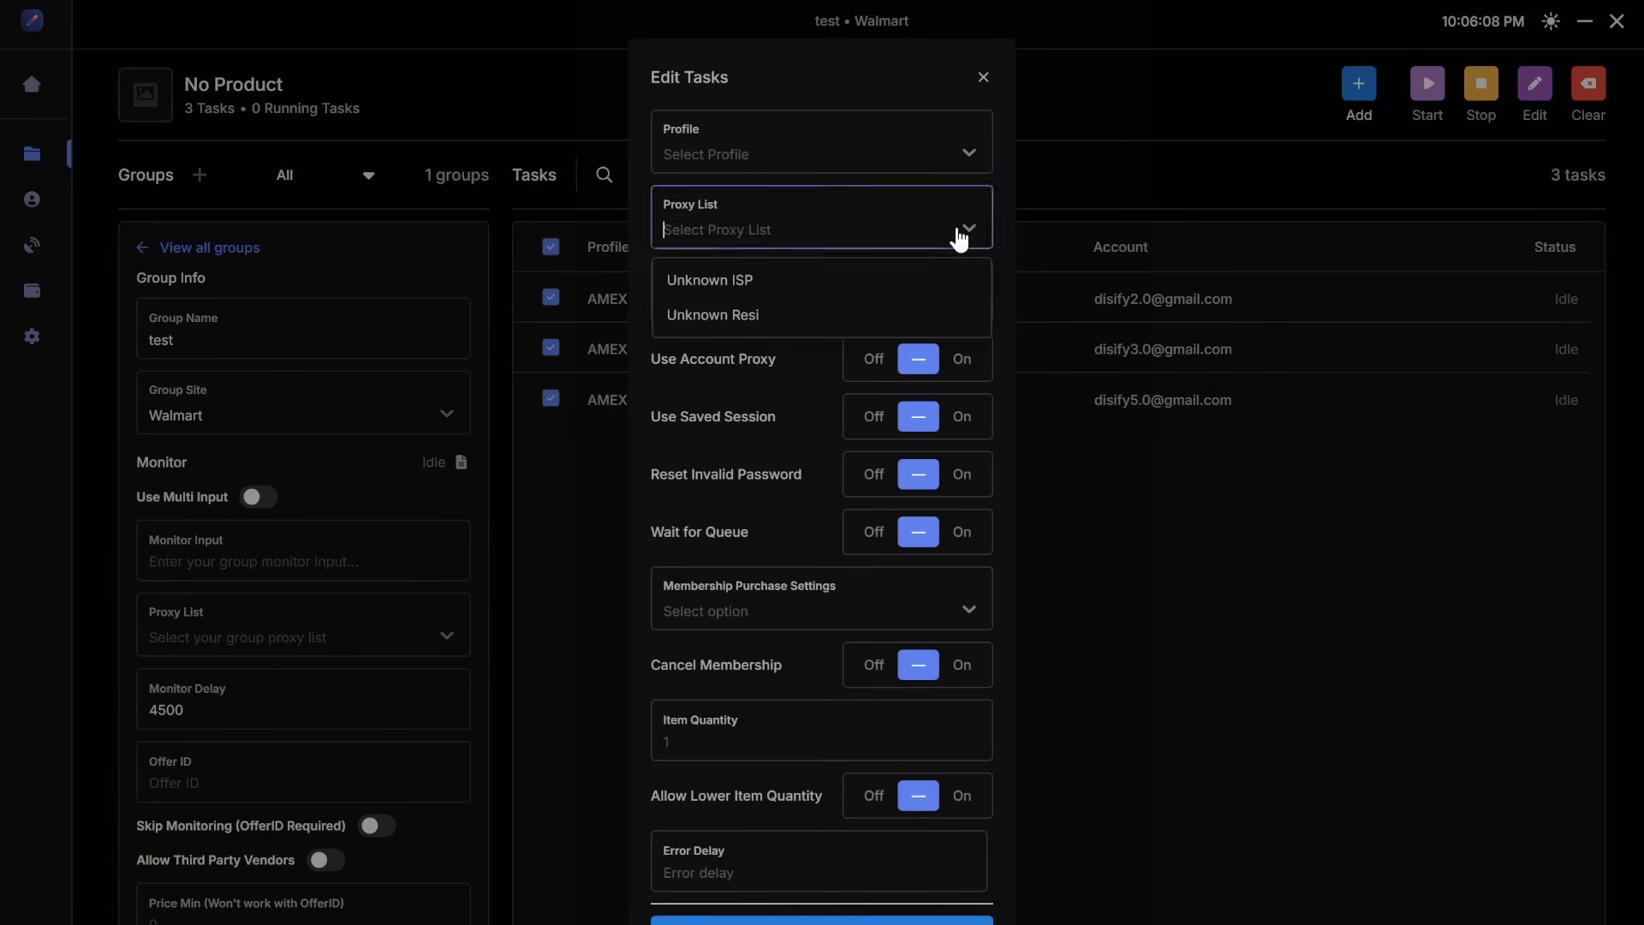
left_click(796, 316)
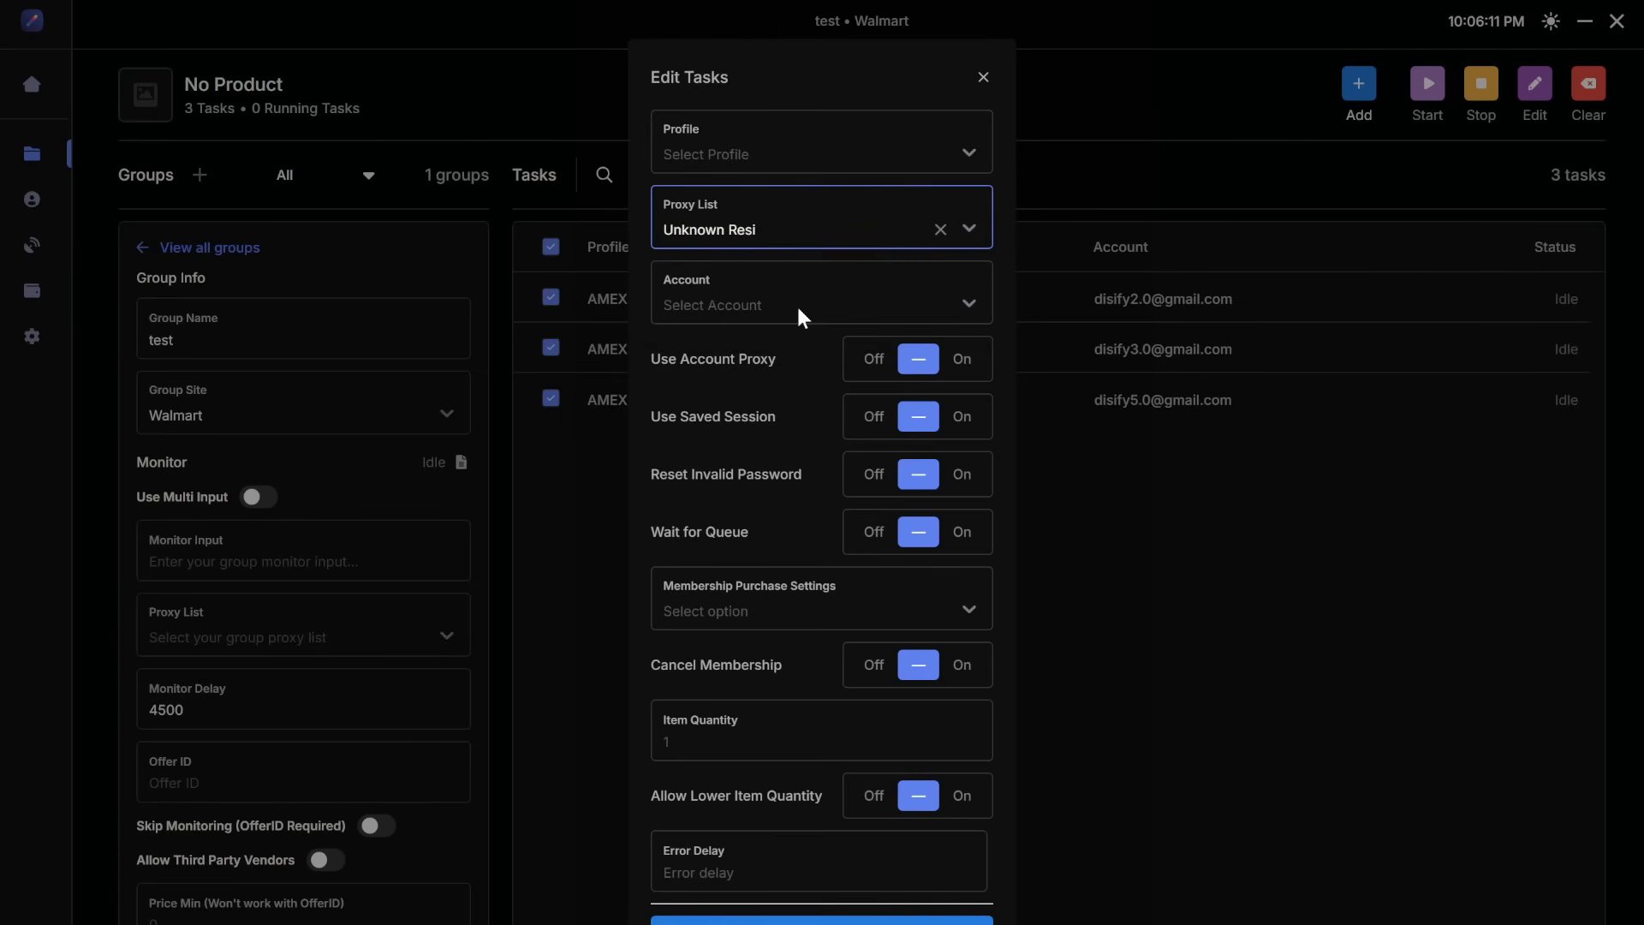
left_click(856, 921)
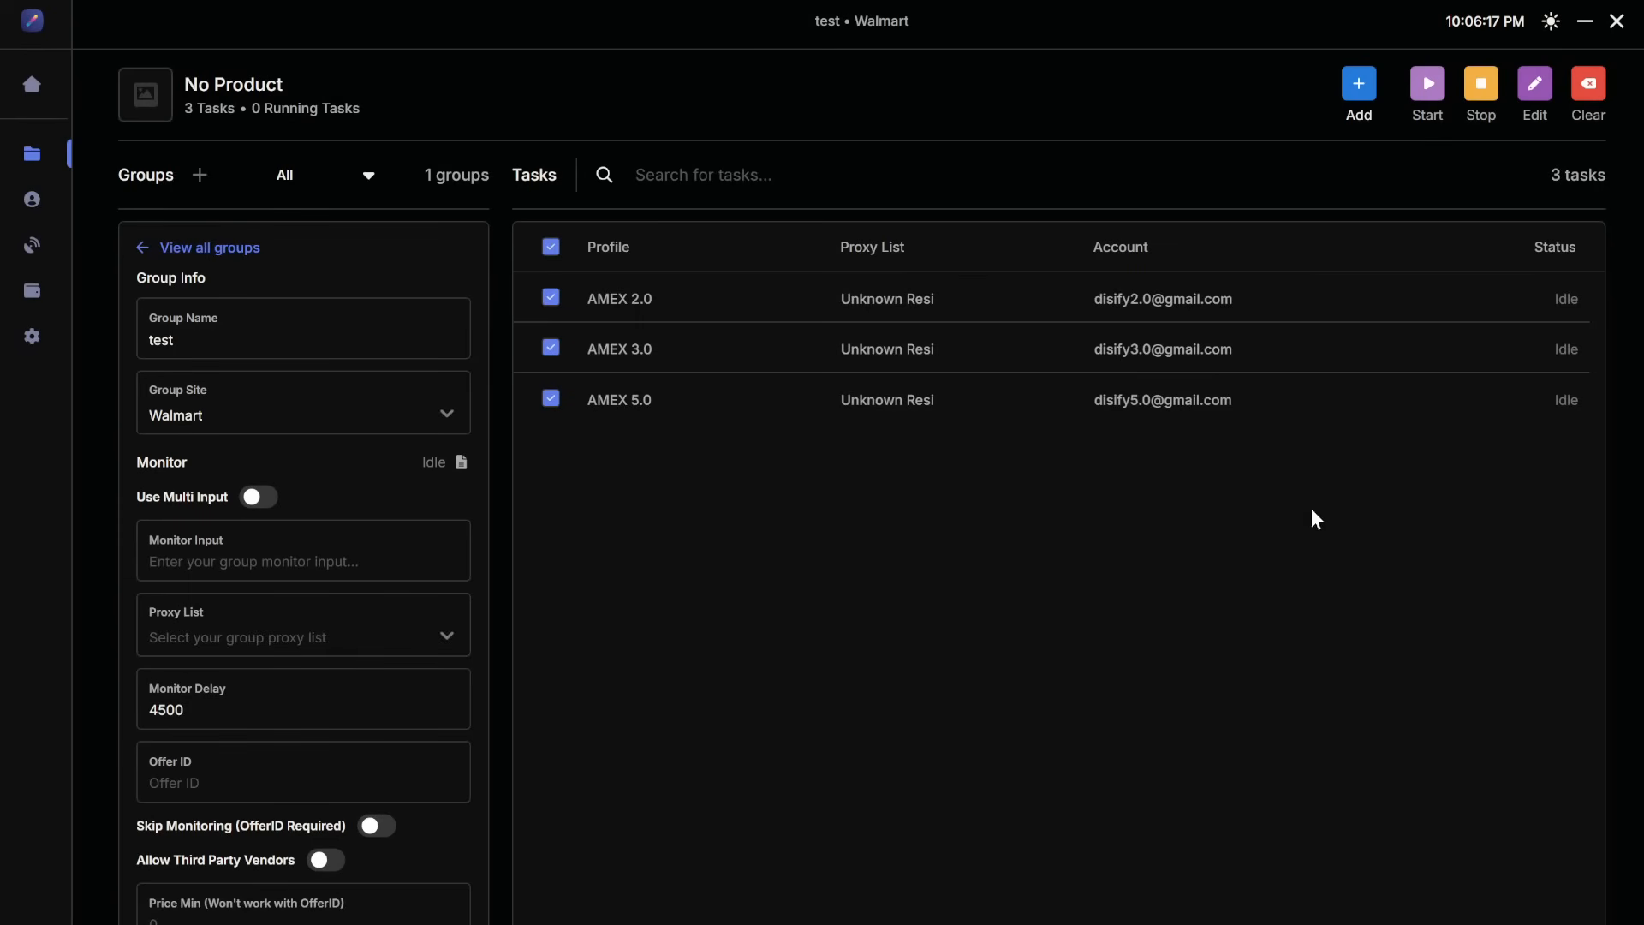
Step: Set the group's monitor proxy list to Unknown ISP
left_click(396, 638)
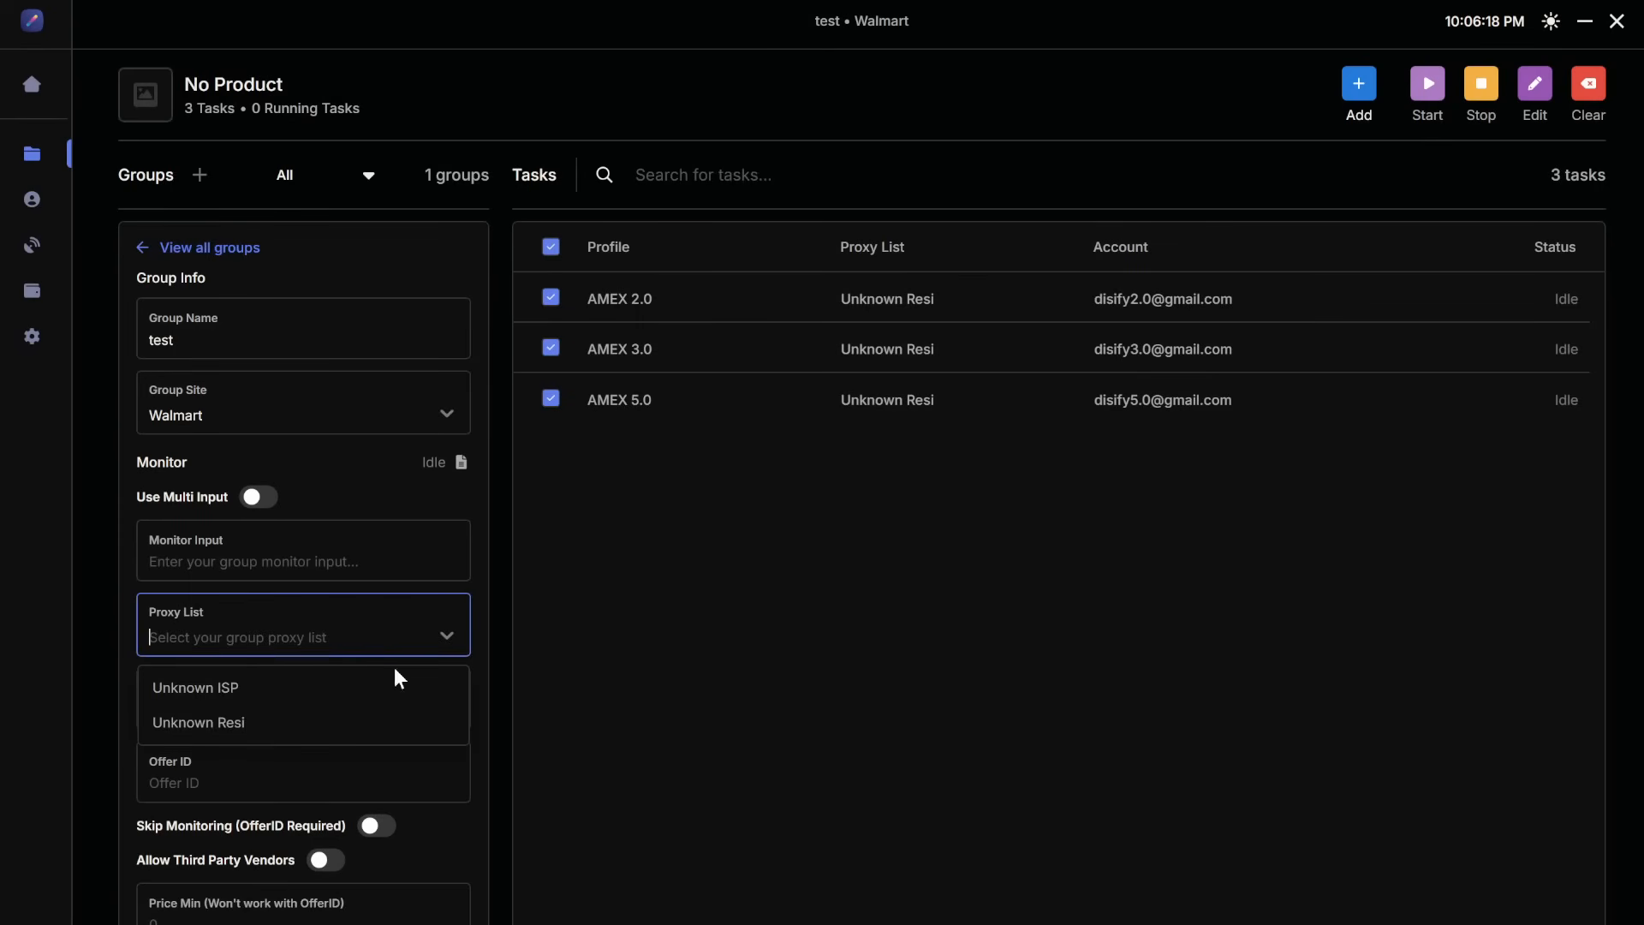
left_click(359, 702)
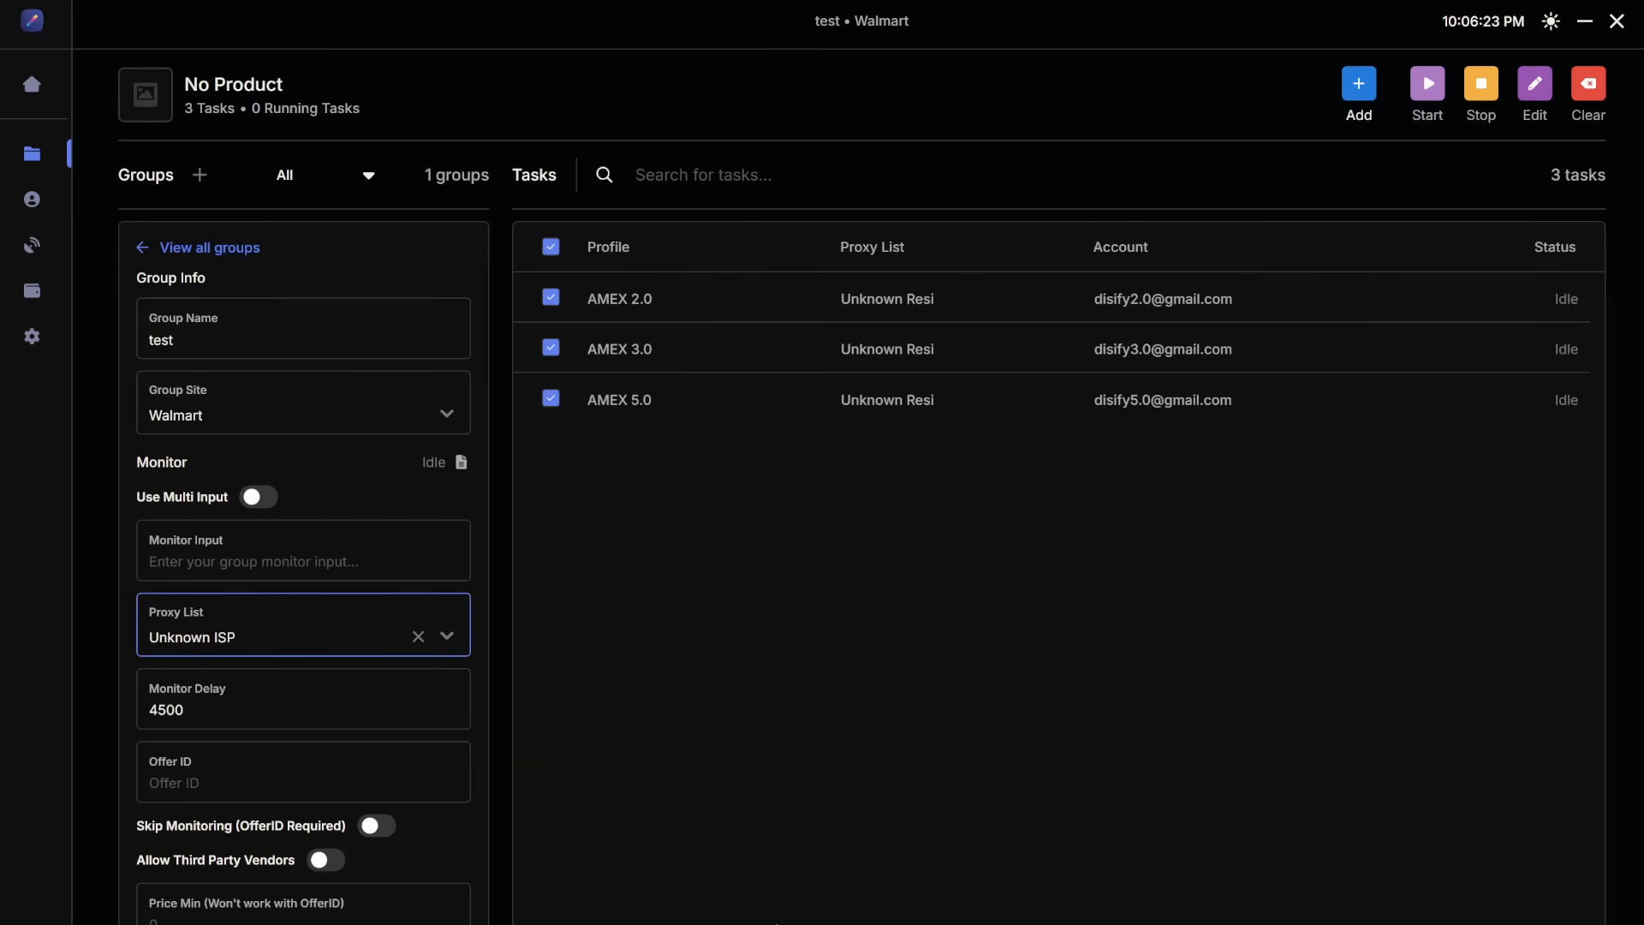
Step: Switch to Discord and open the walmart monitor channel in the Poke Signals server
left_click(1580, 24)
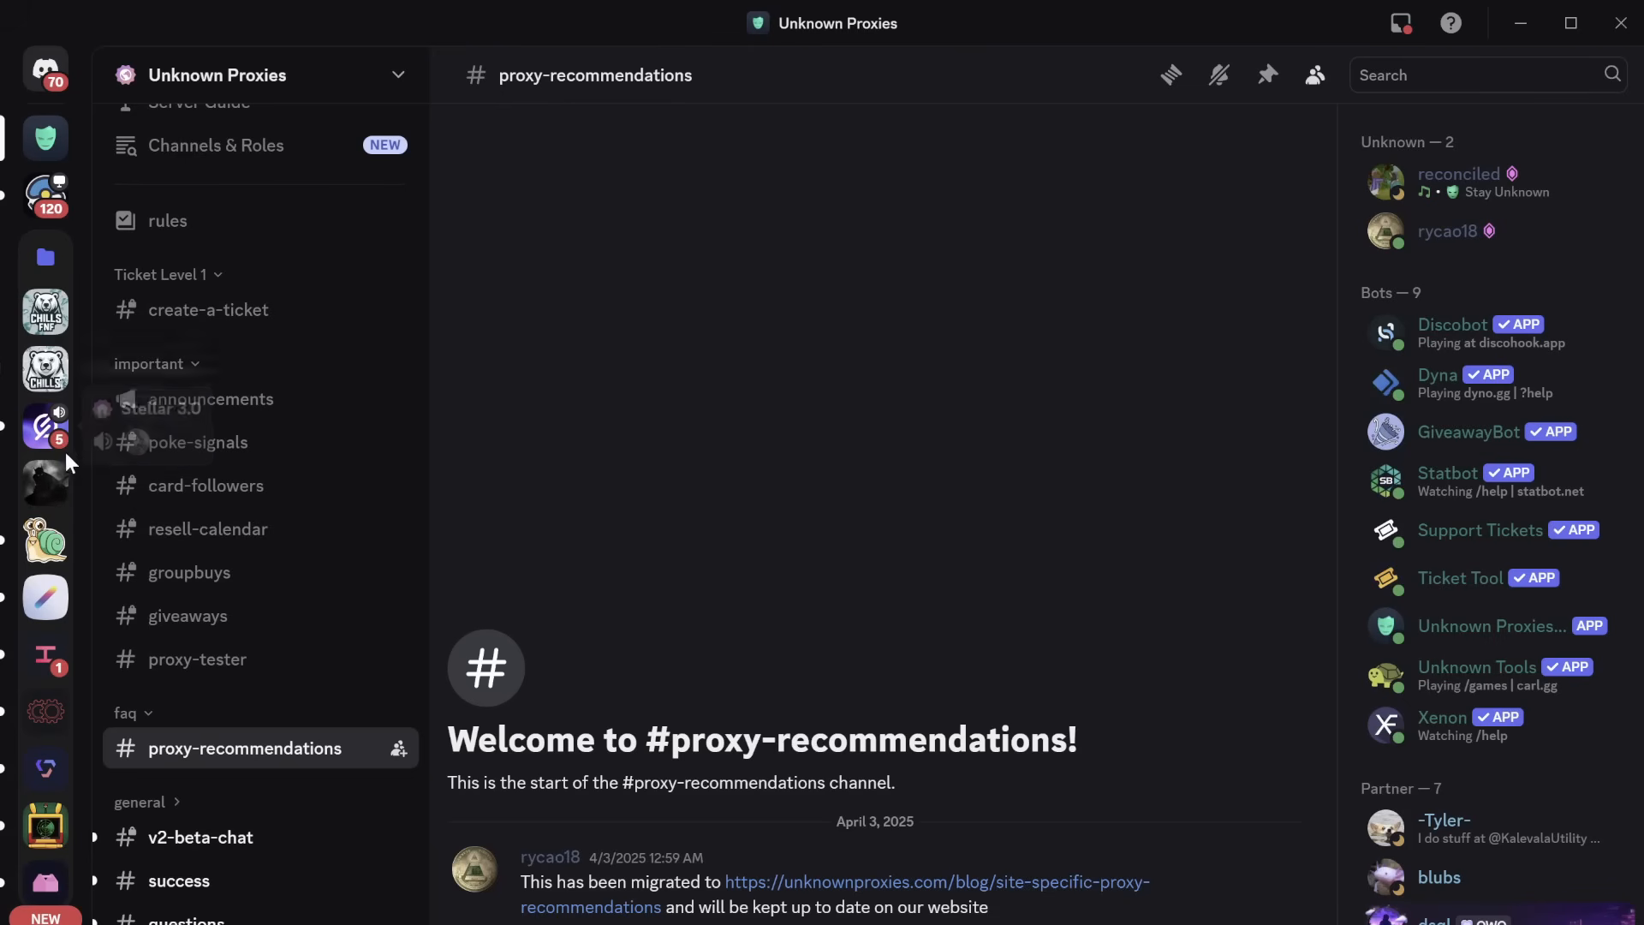
left_click(51, 208)
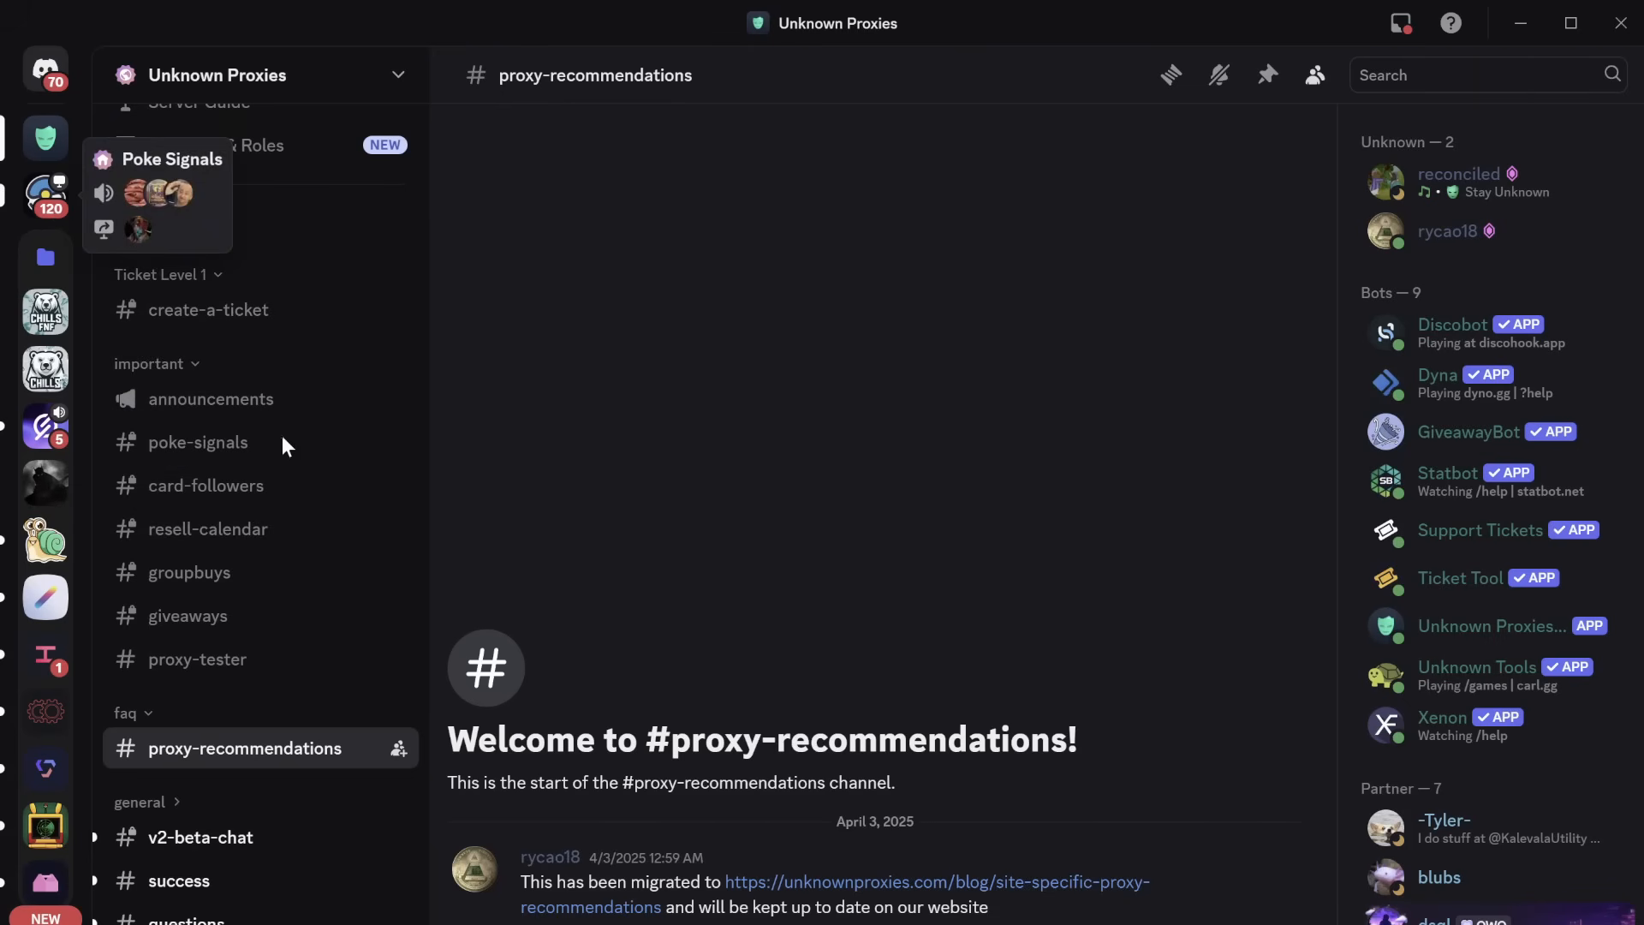
scroll(296, 618, "down", 15)
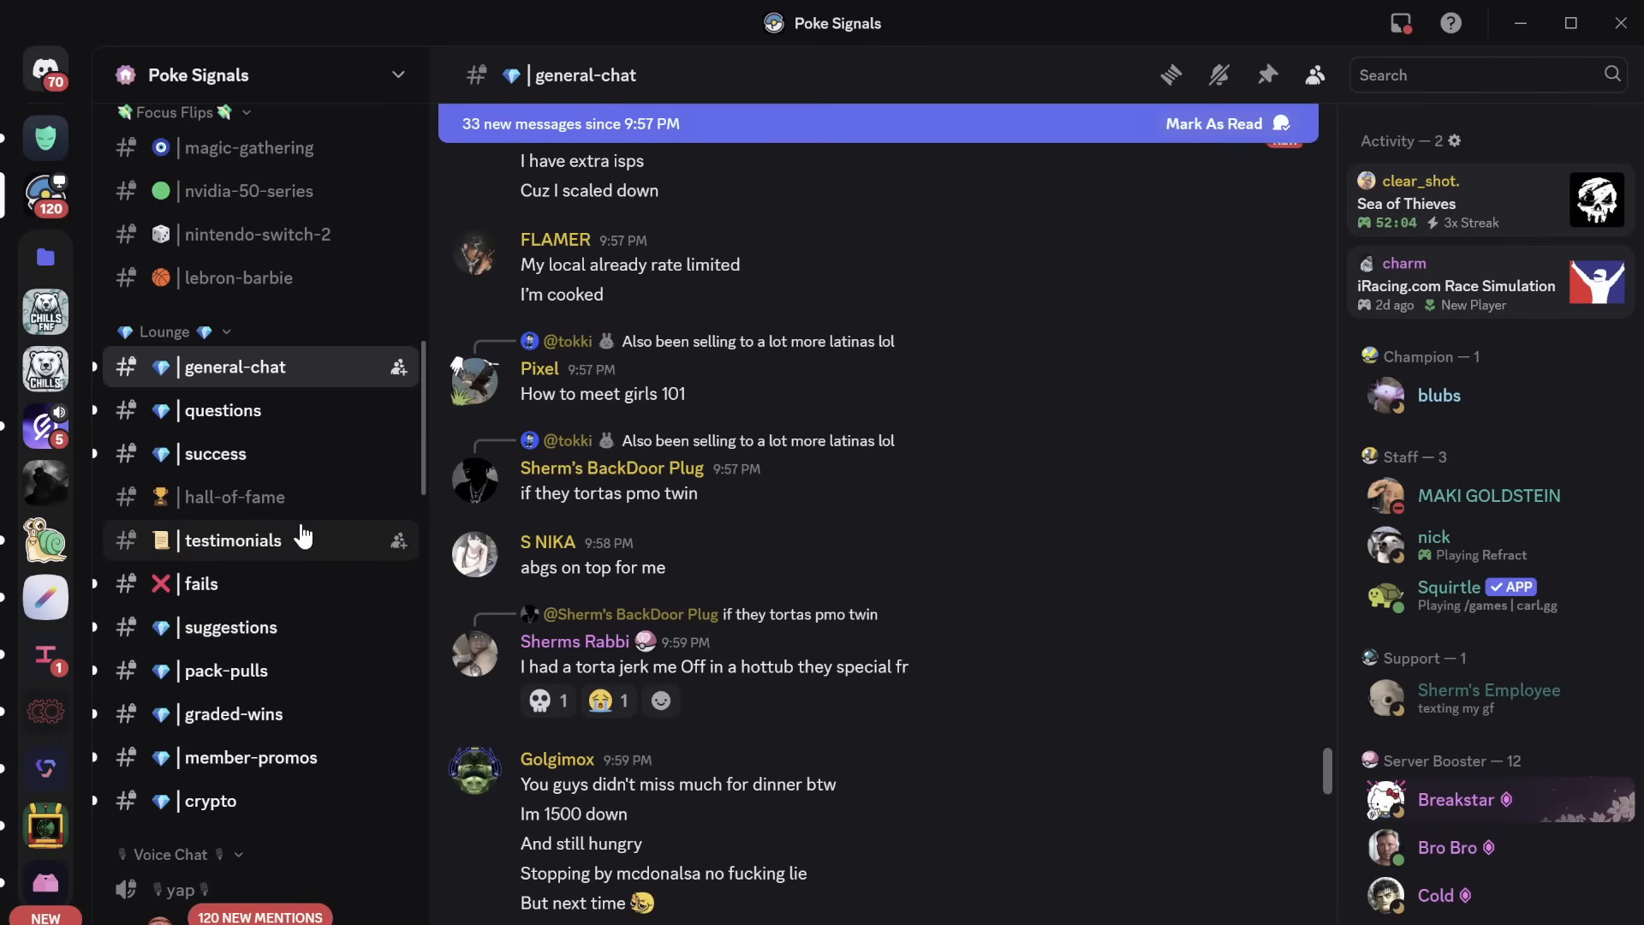
scroll(301, 535, "down", 3)
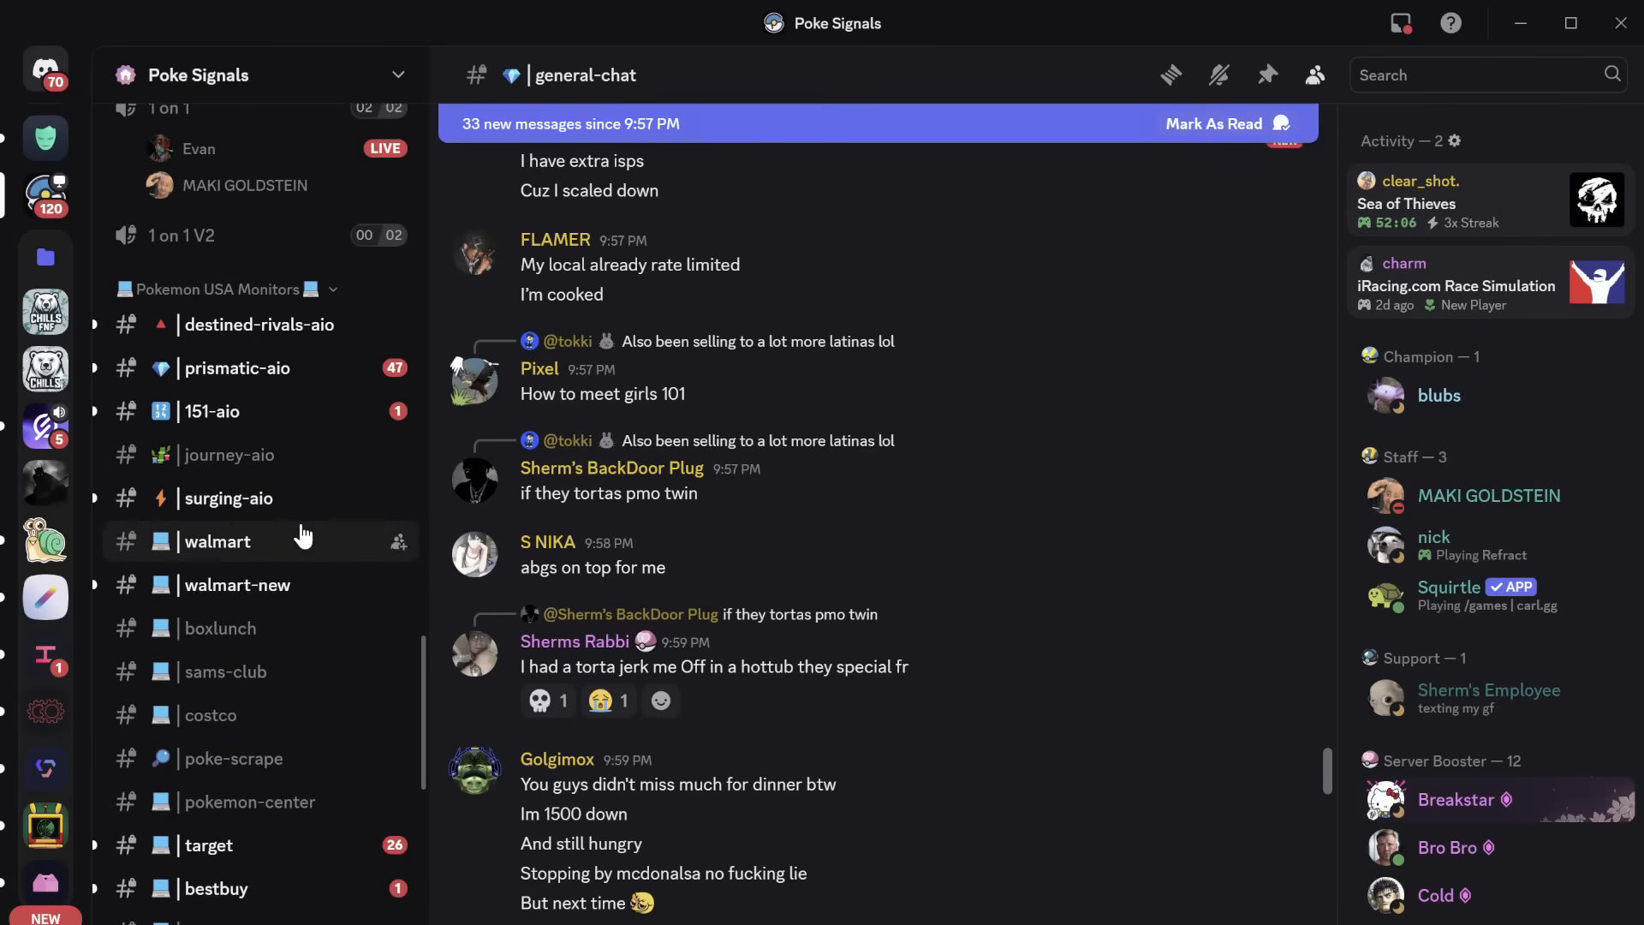
left_click(263, 546)
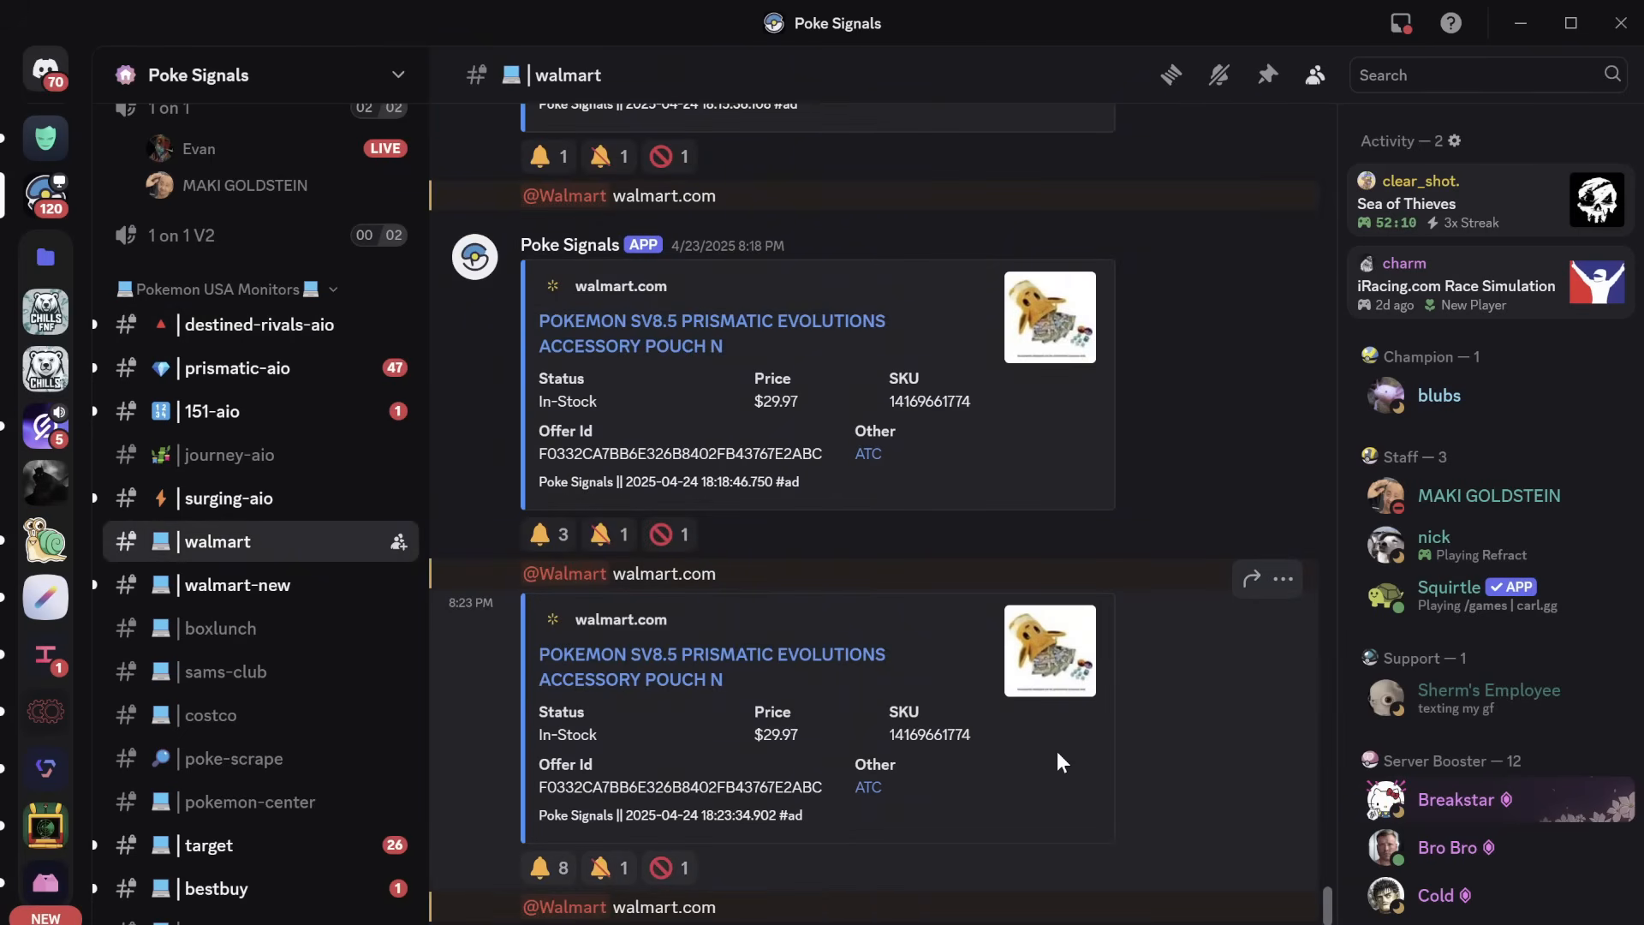
scroll(1057, 762, "up", 2)
scroll(1057, 752, "up", 10)
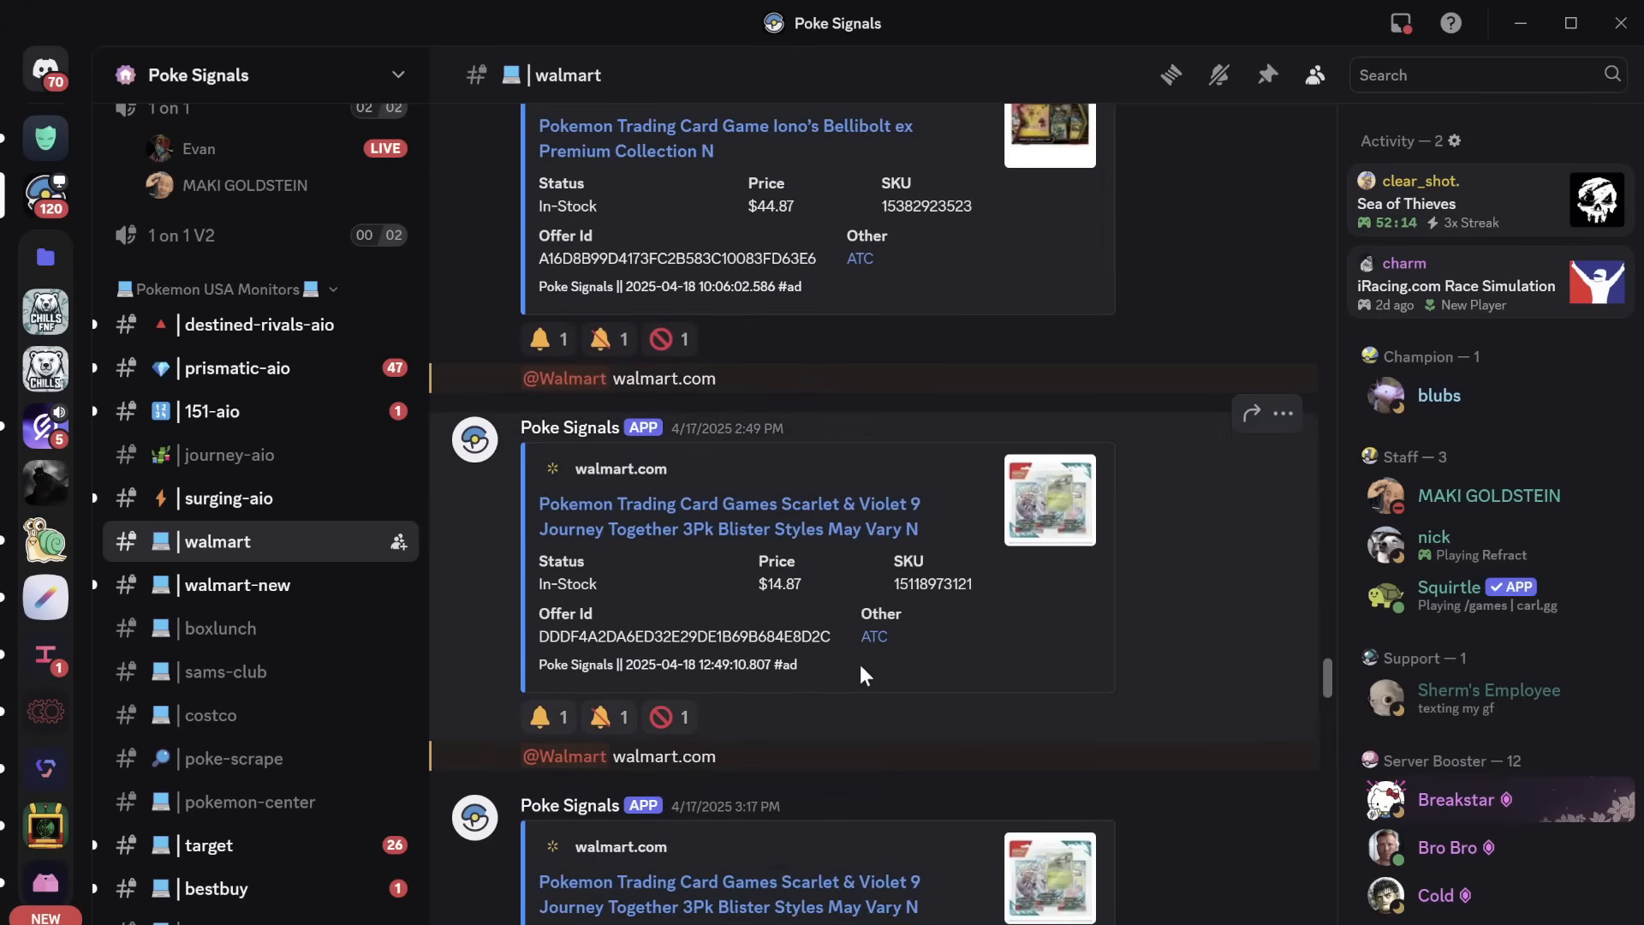
left_click_drag(890, 584, 980, 600)
key("ctrl+c")
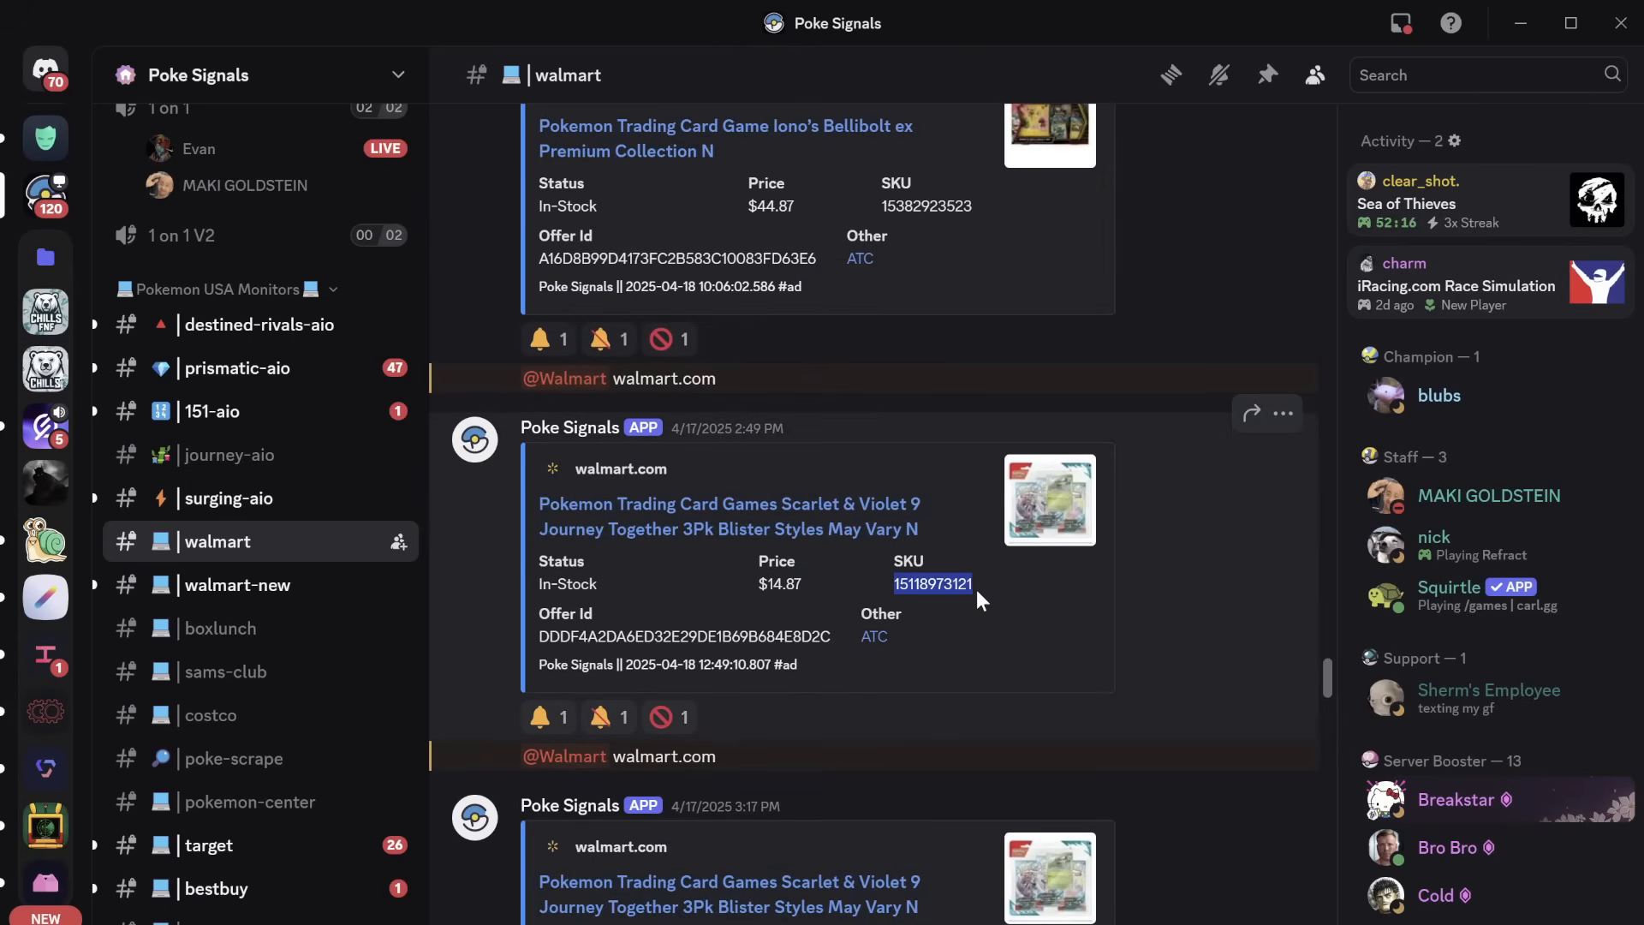
right_click(960, 587)
left_click(1001, 558)
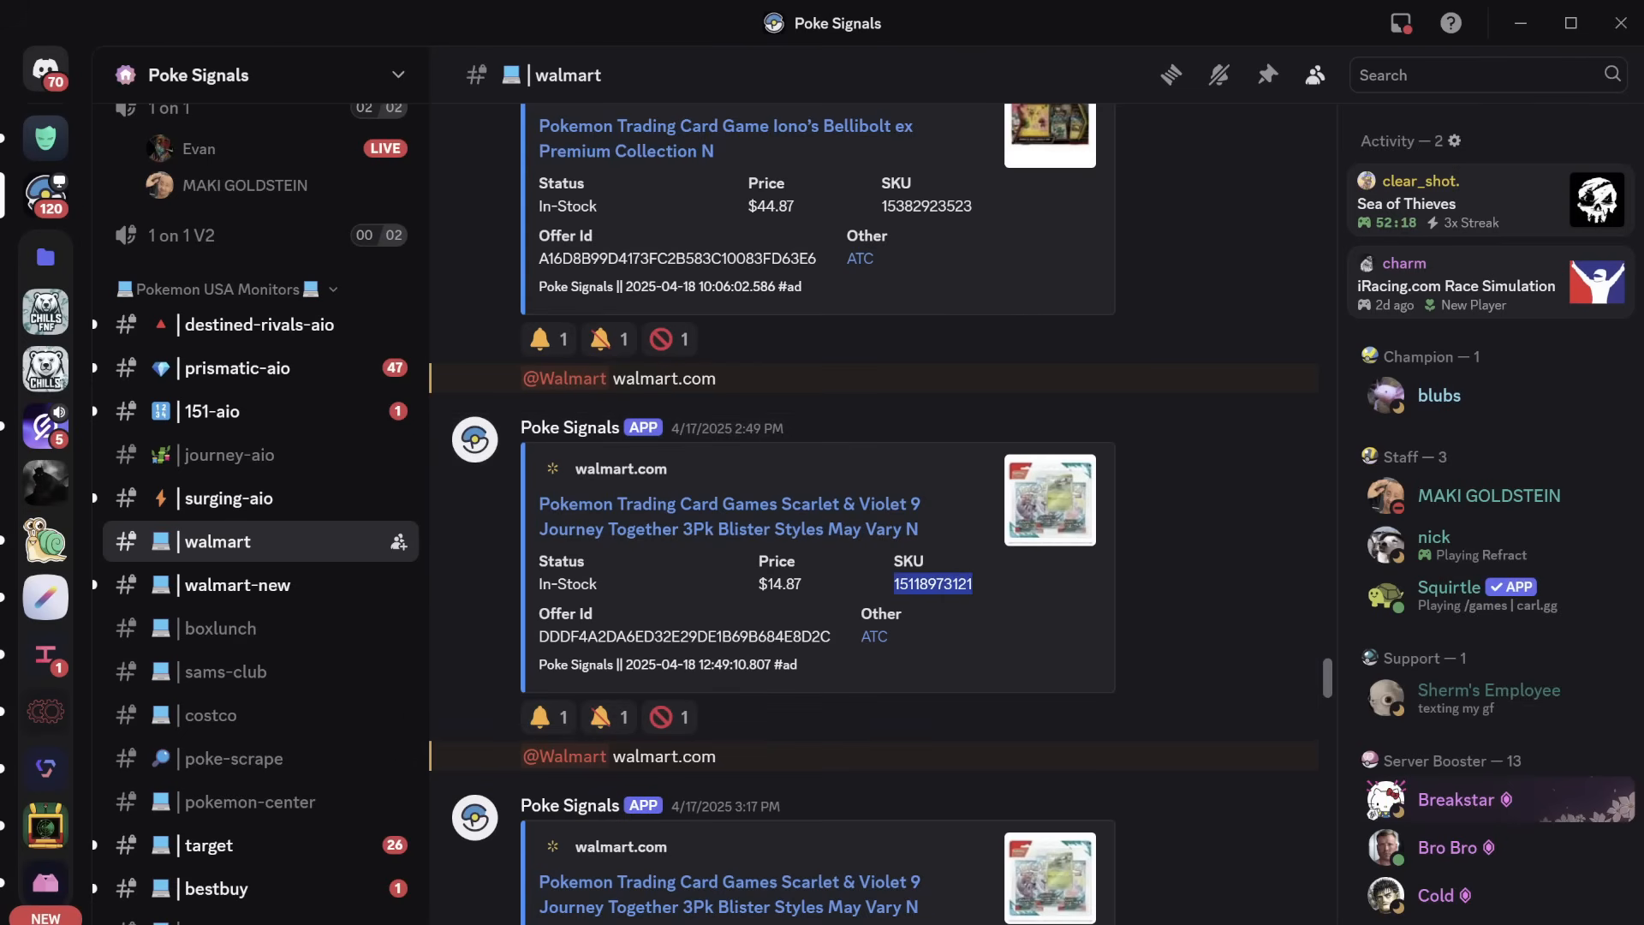
Step: Return to the bot and paste the SKU into the group's monitor input
left_click(1244, 924)
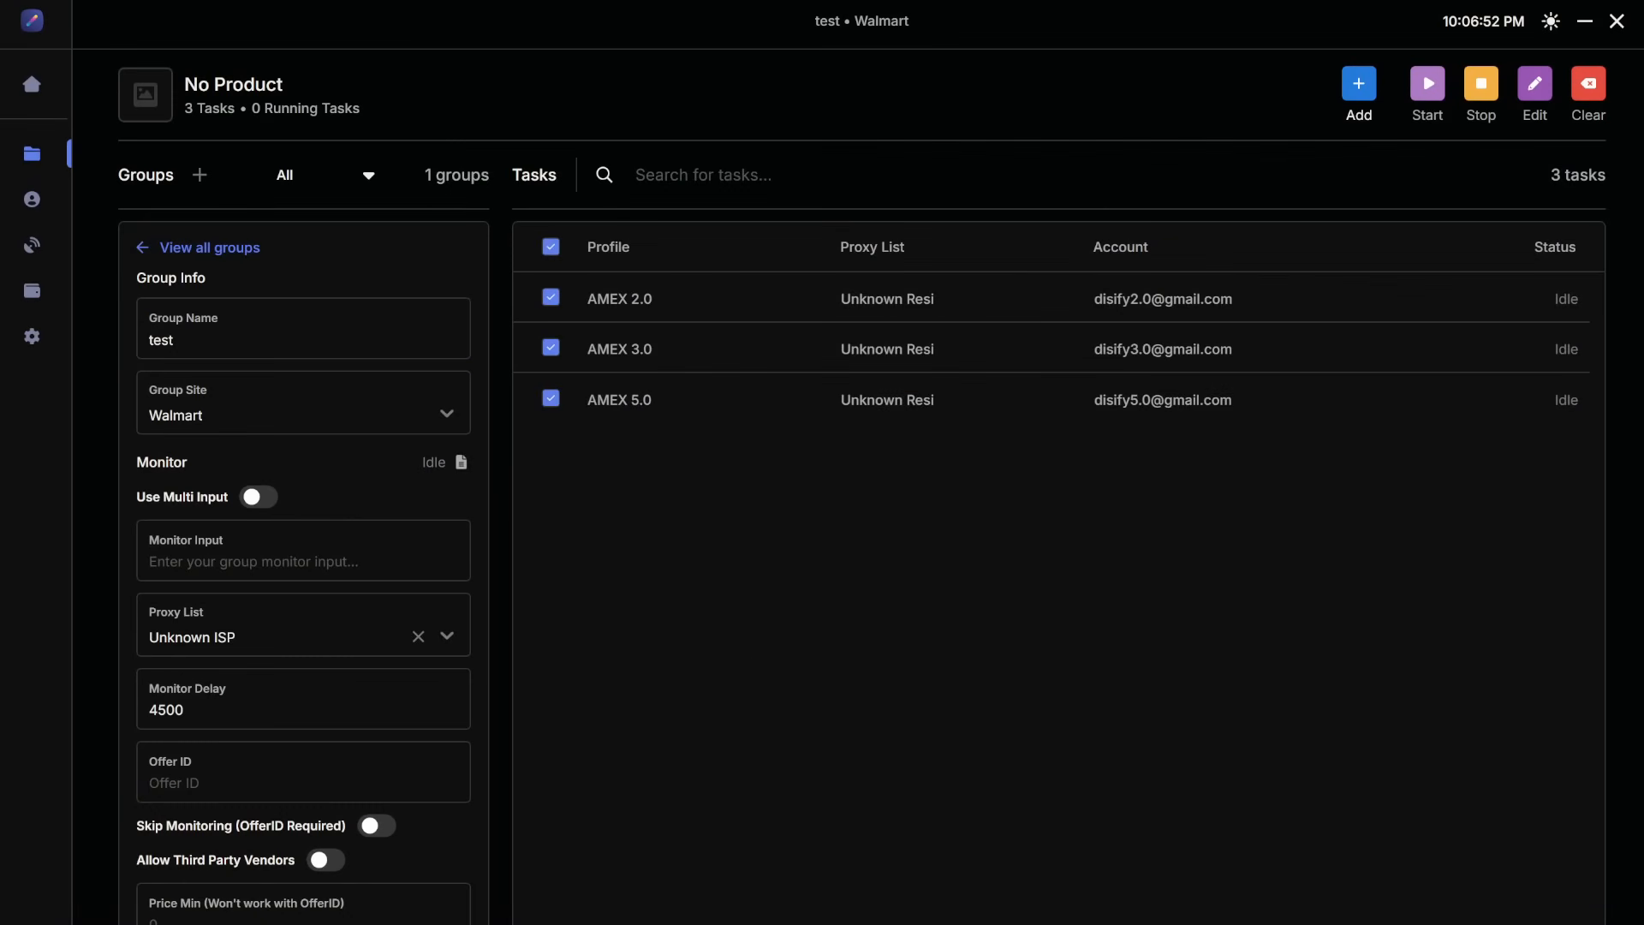
left_click(320, 562)
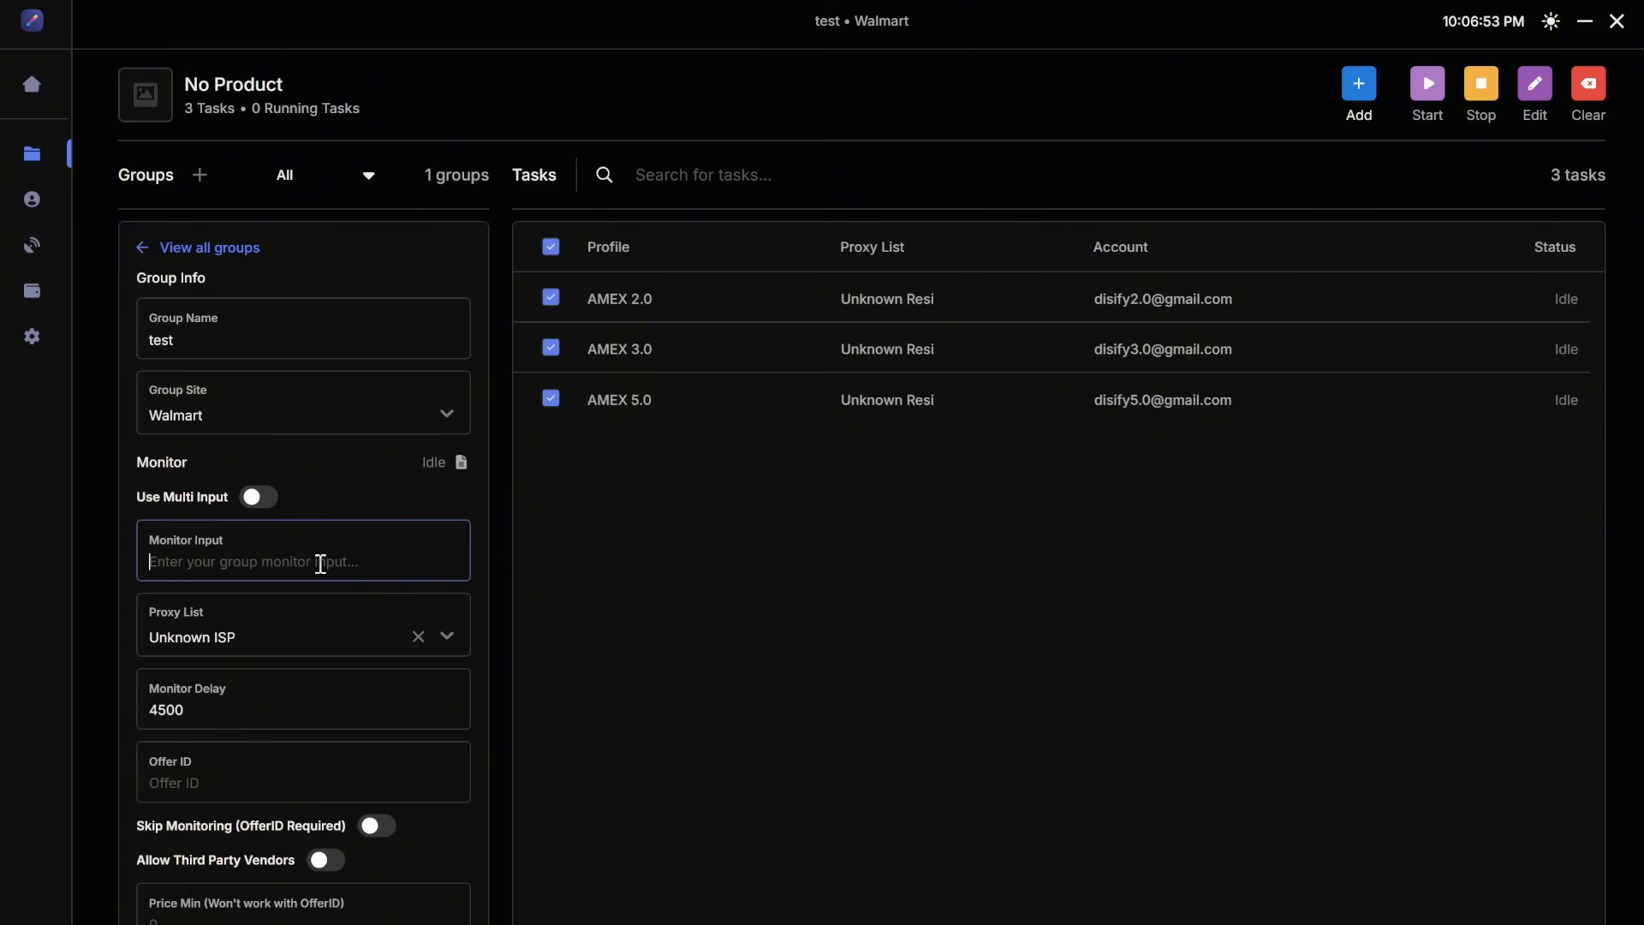
key("ctrl+v")
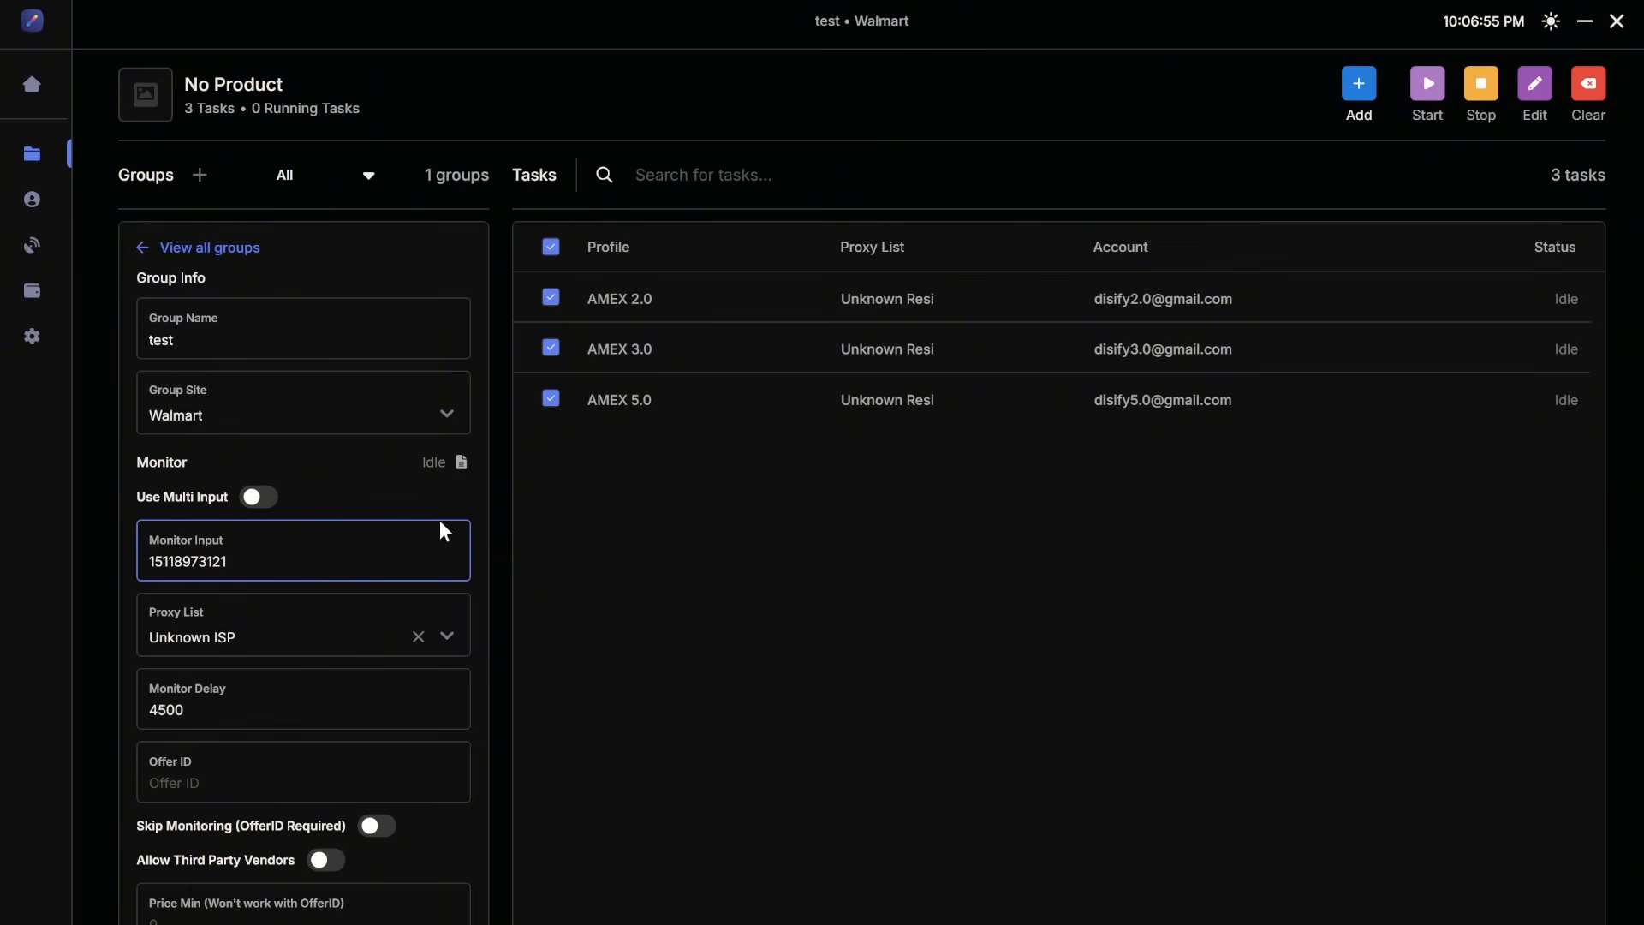
Step: Copy the listing's Offer ID DDDF4A2DA6ED32E29DE1B69B684E8D2C from the Discord post
left_click(315, 795)
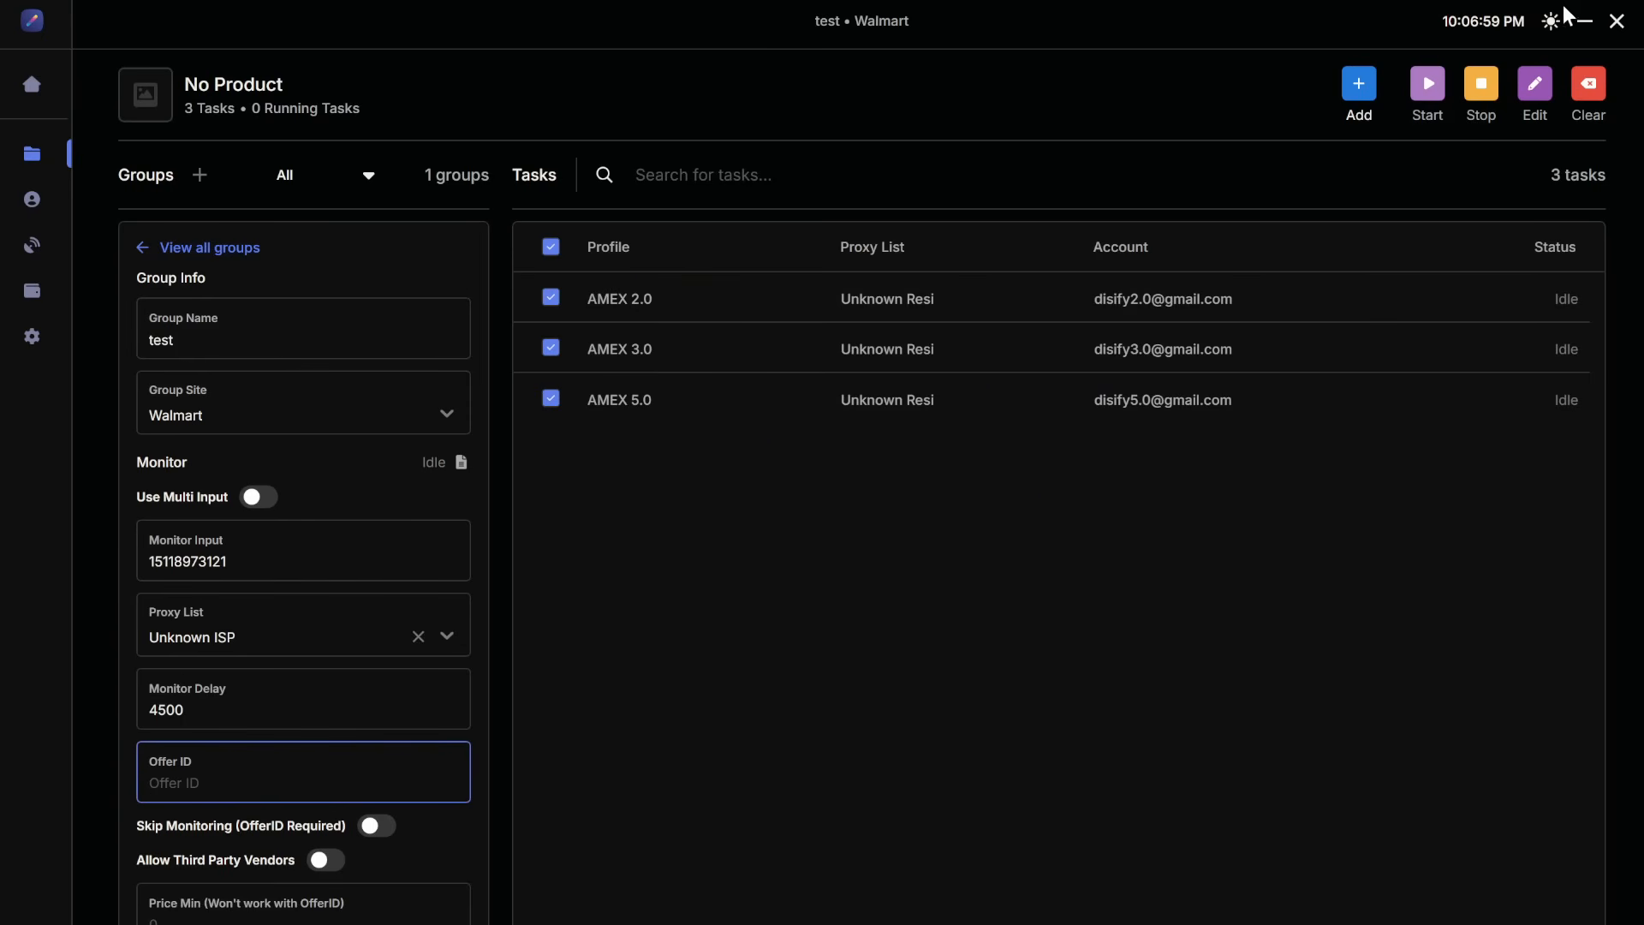
left_click(1583, 21)
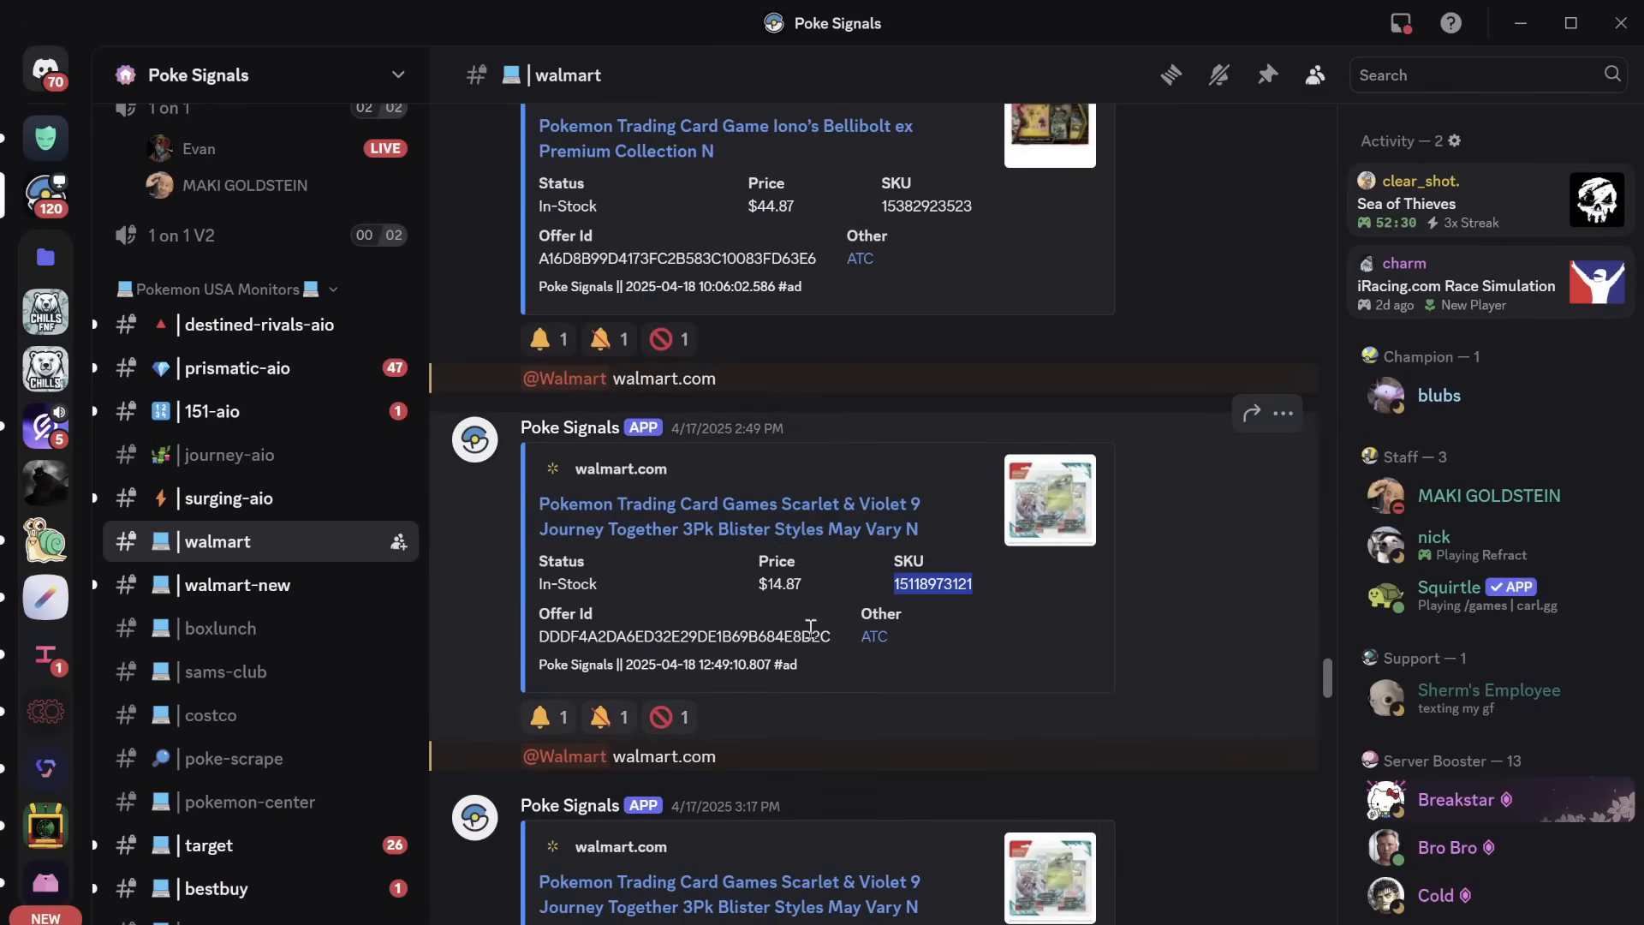
left_click_drag(832, 633, 532, 642)
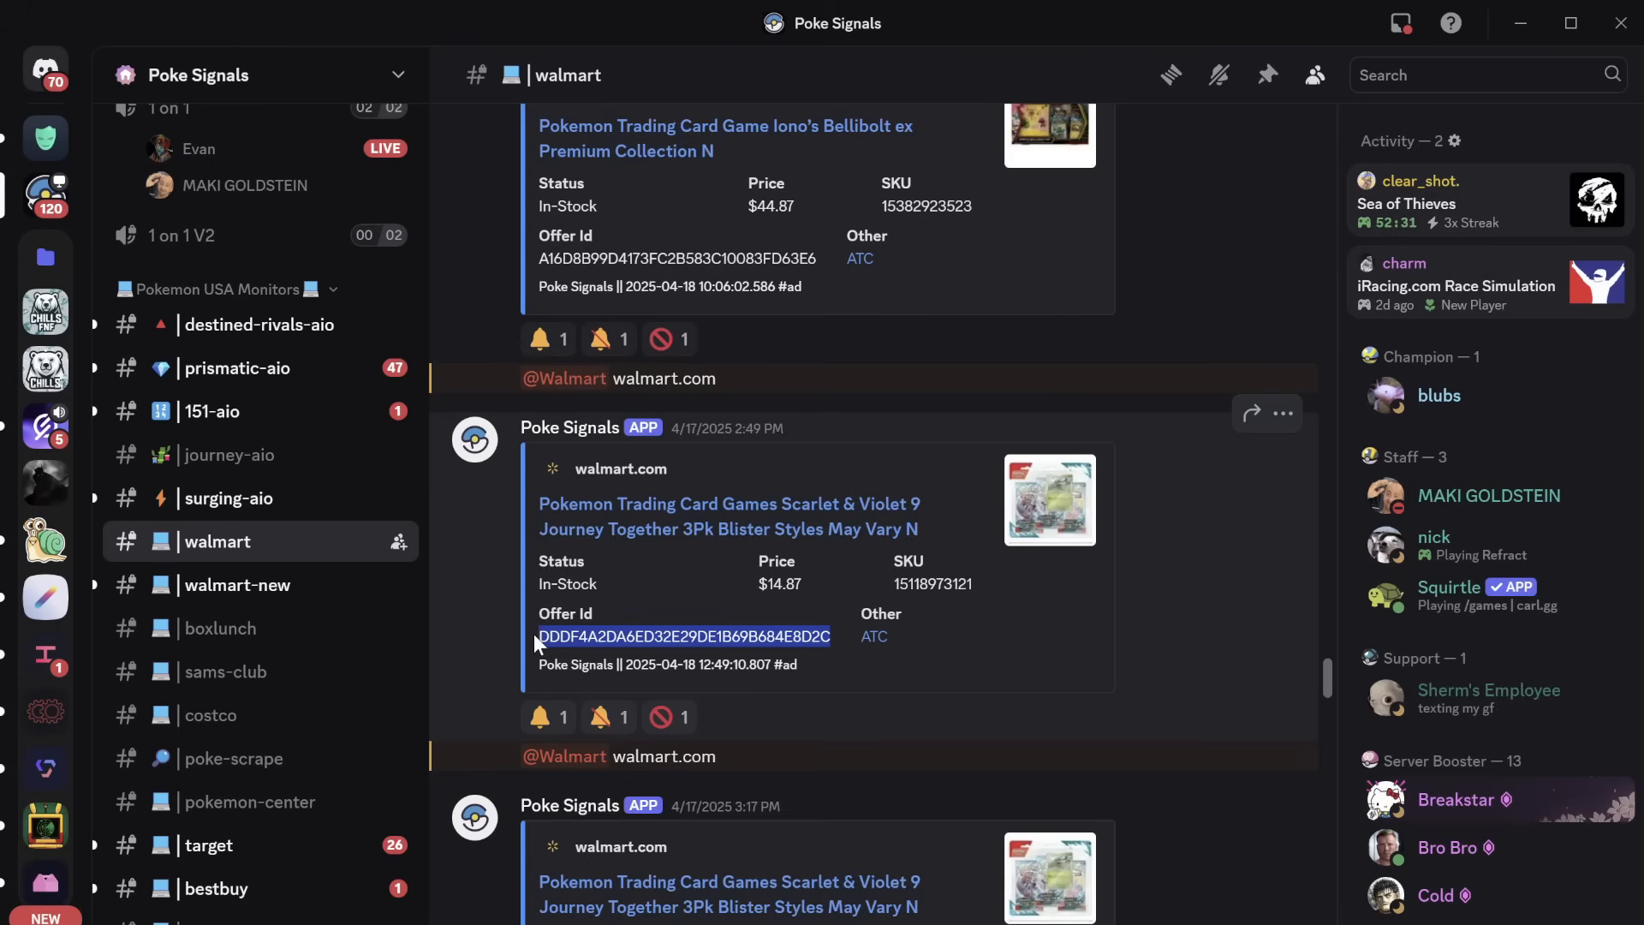
right_click(603, 644)
left_click(682, 565)
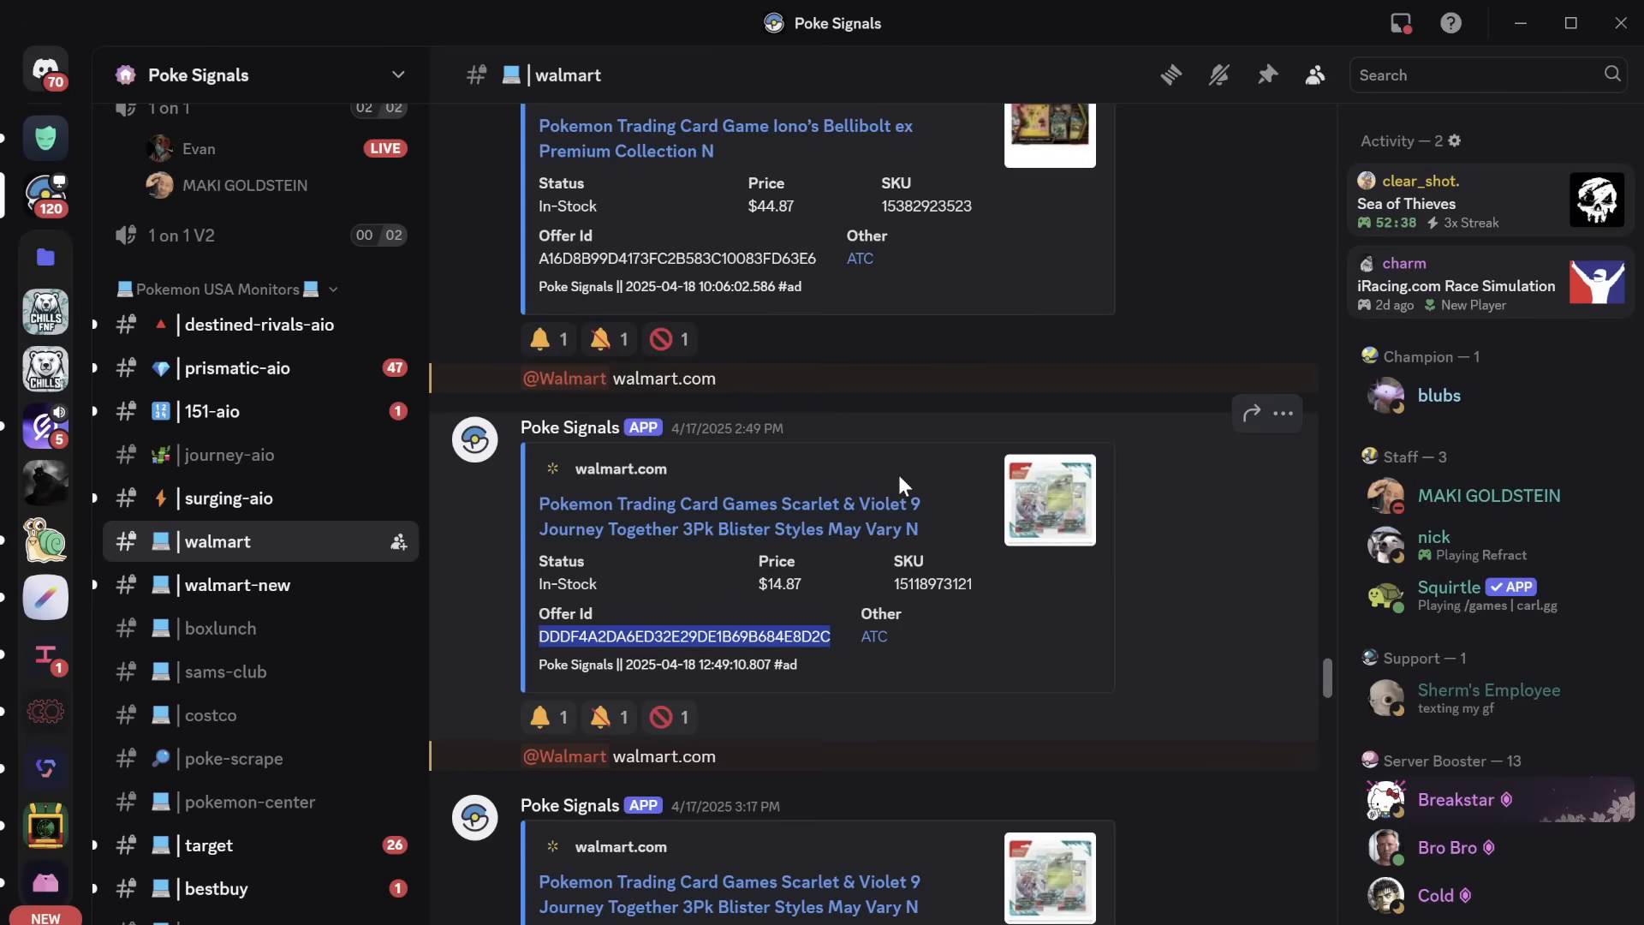
Step: Return to the bot and paste the Offer ID into the group's Offer ID field
left_click(1509, 12)
left_click(1224, 923)
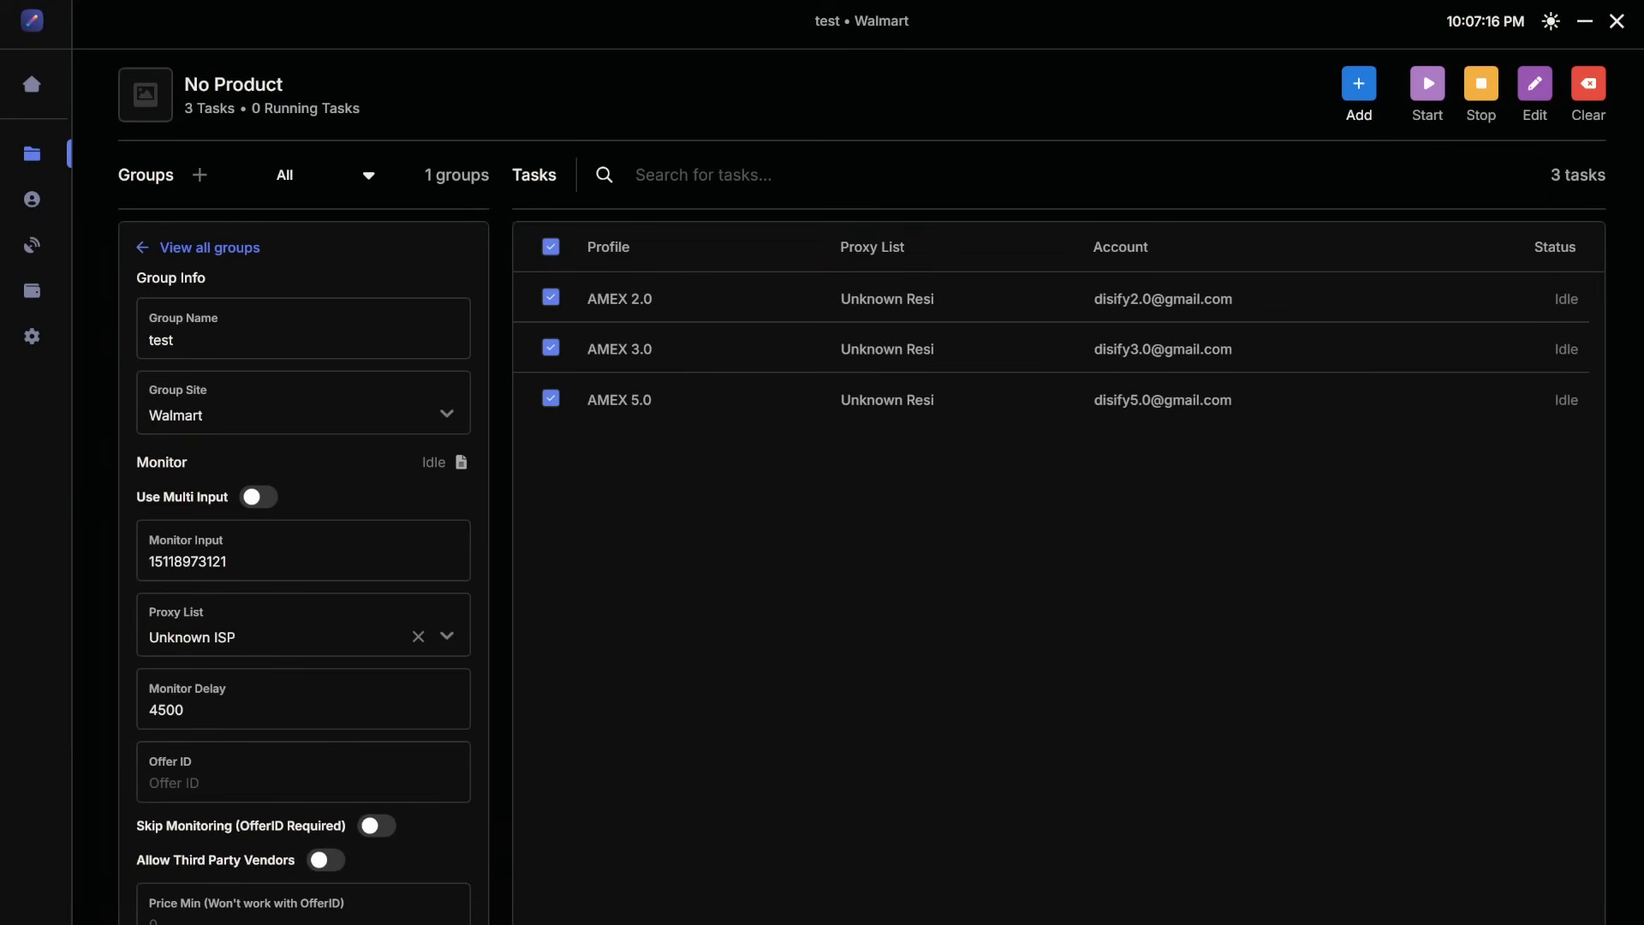
left_click(389, 774)
key("ctrl+v")
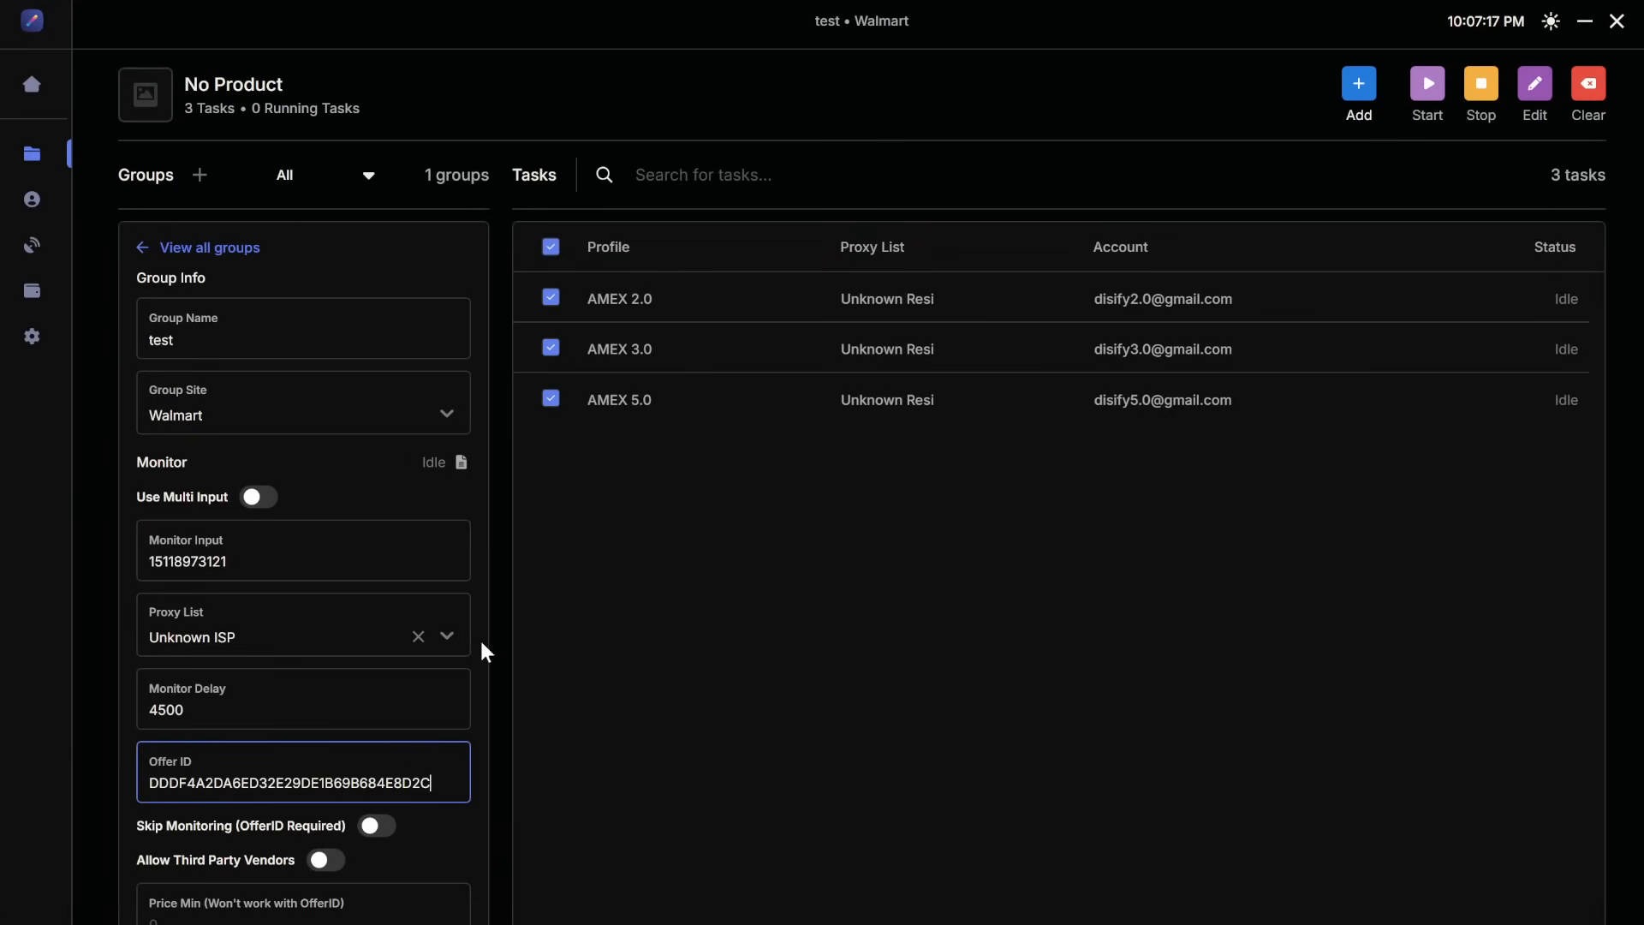
left_click(491, 700)
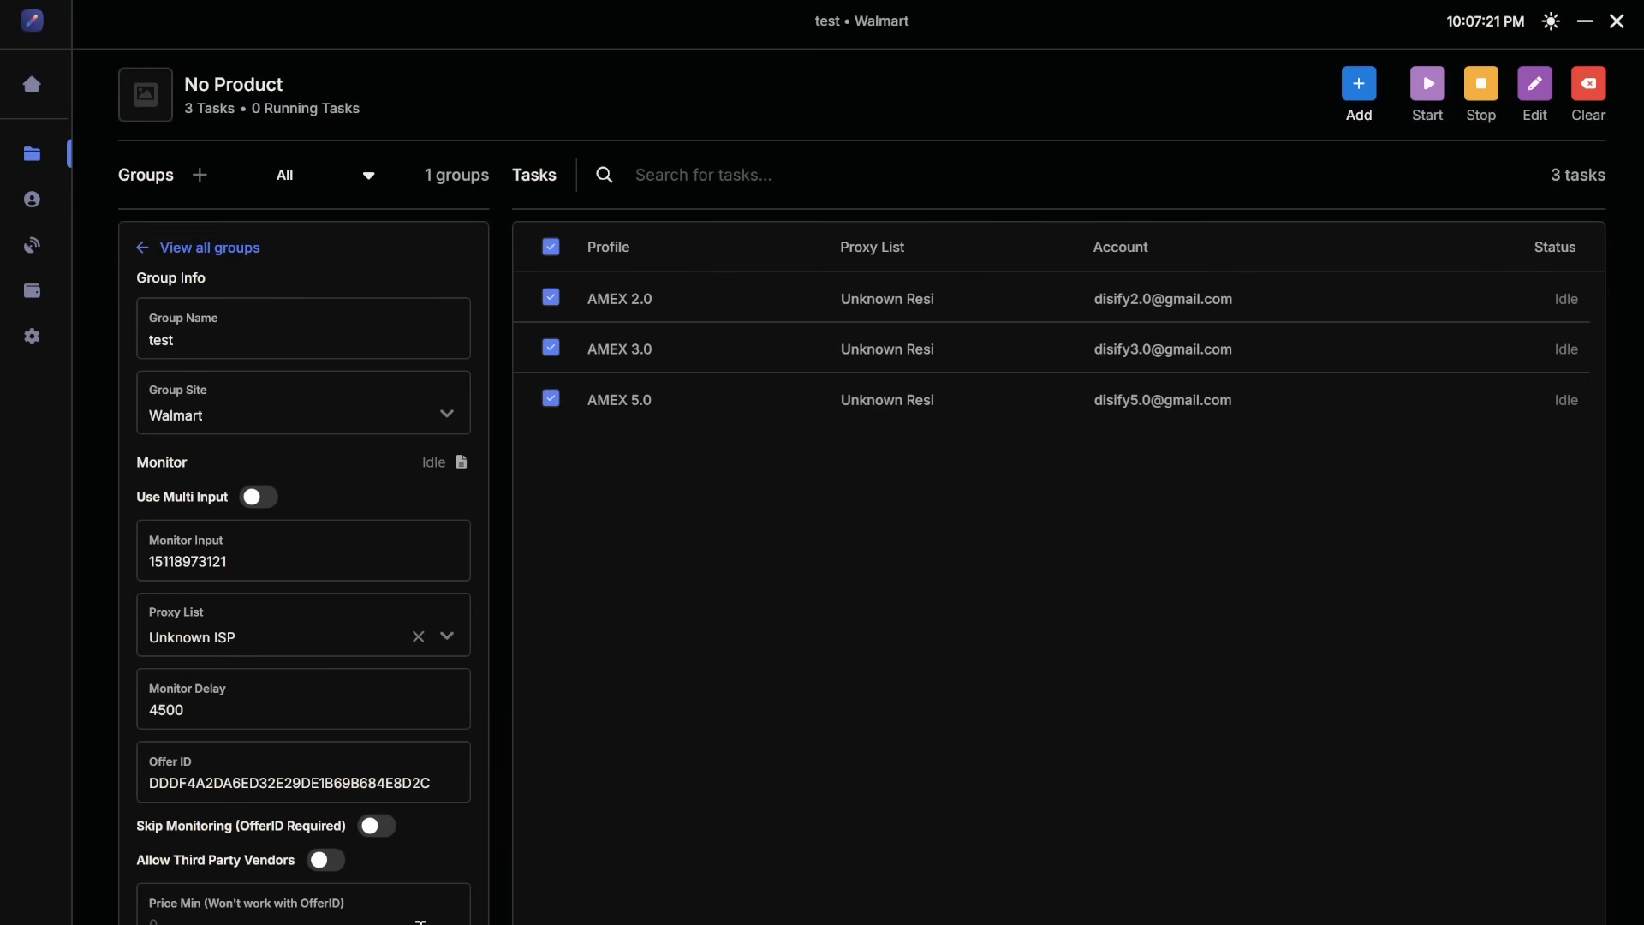
Step: Start all three tasks in the test group
scroll(420, 921, "down", 4)
scroll(297, 829, "up", 1)
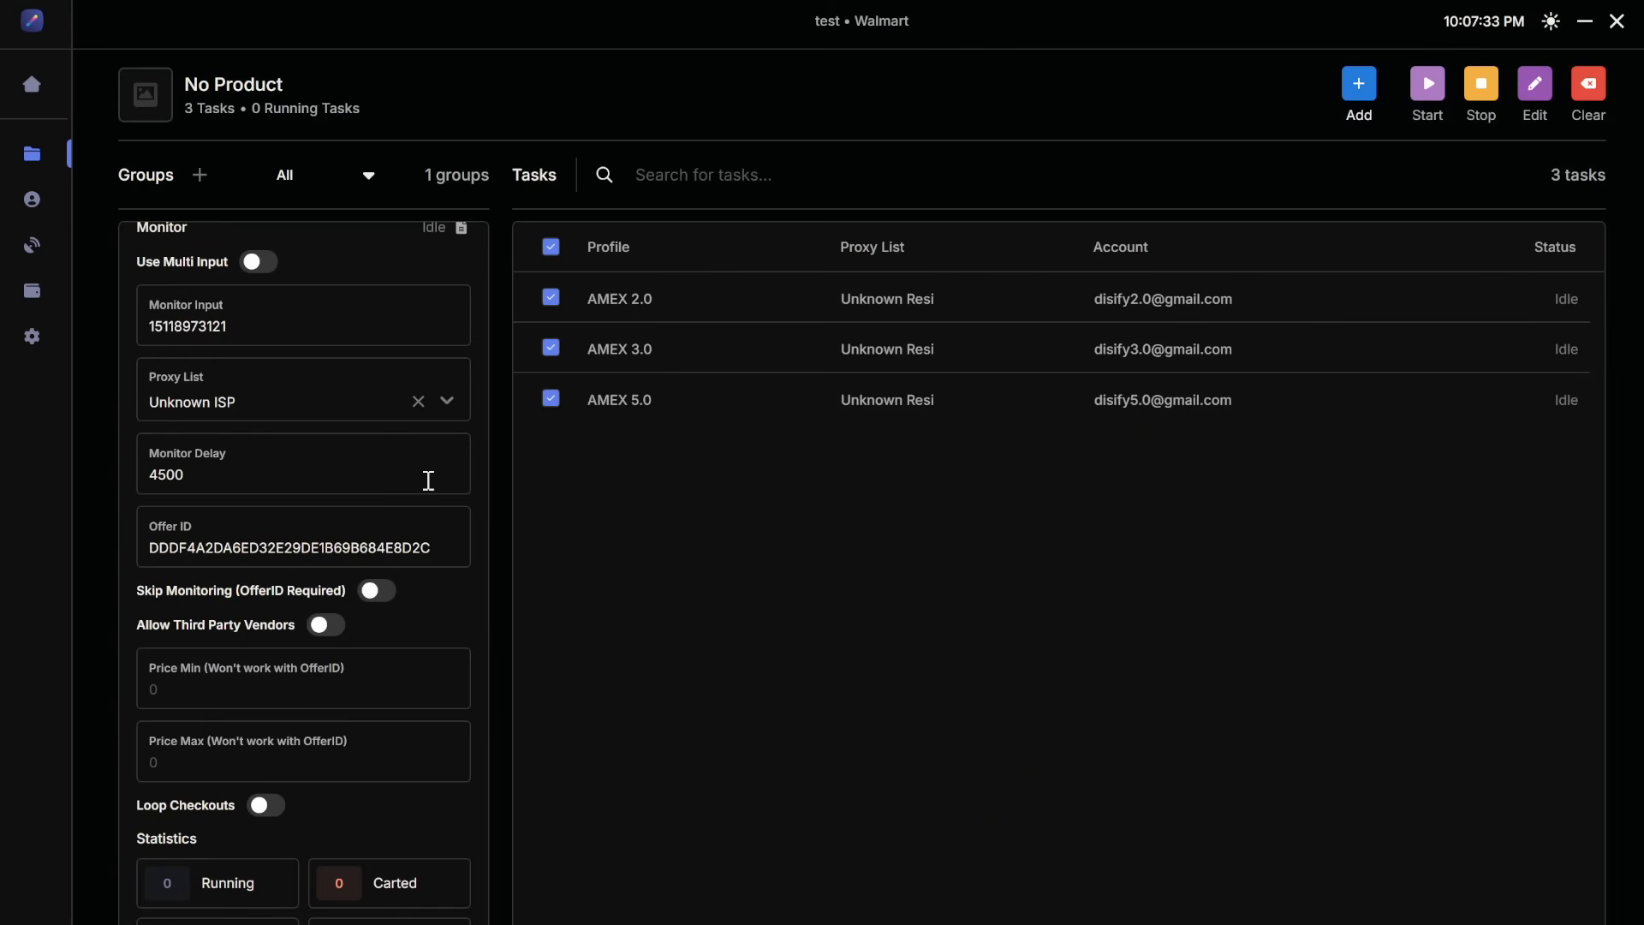
scroll(435, 569, "down", 1)
scroll(437, 576, "up", 3)
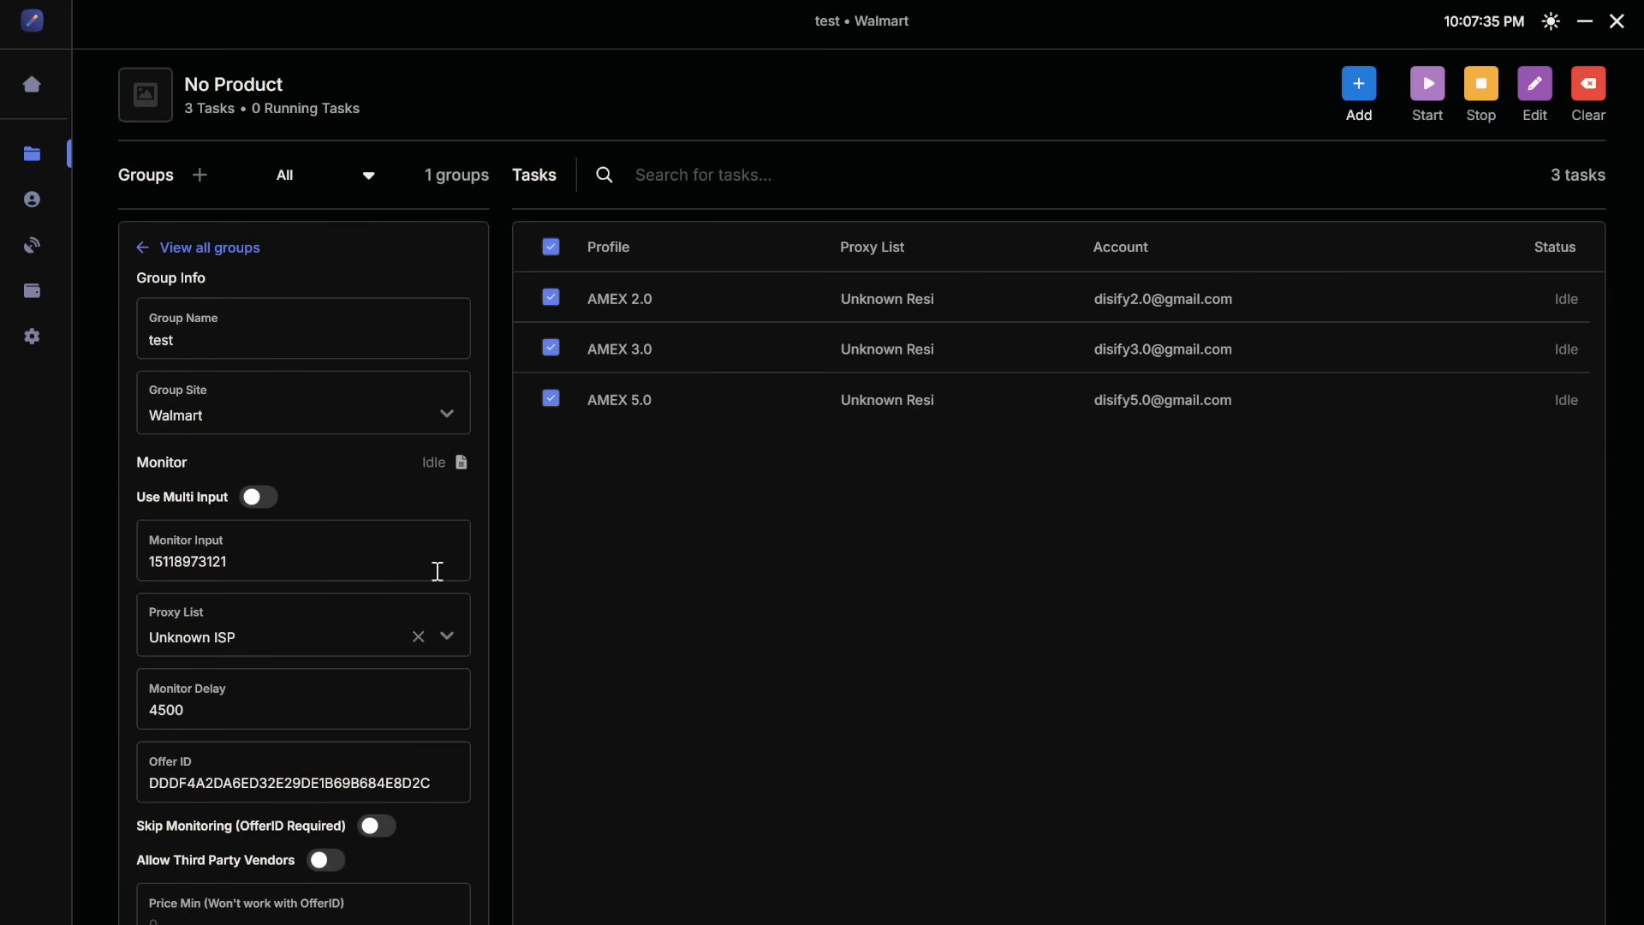
left_click(1430, 103)
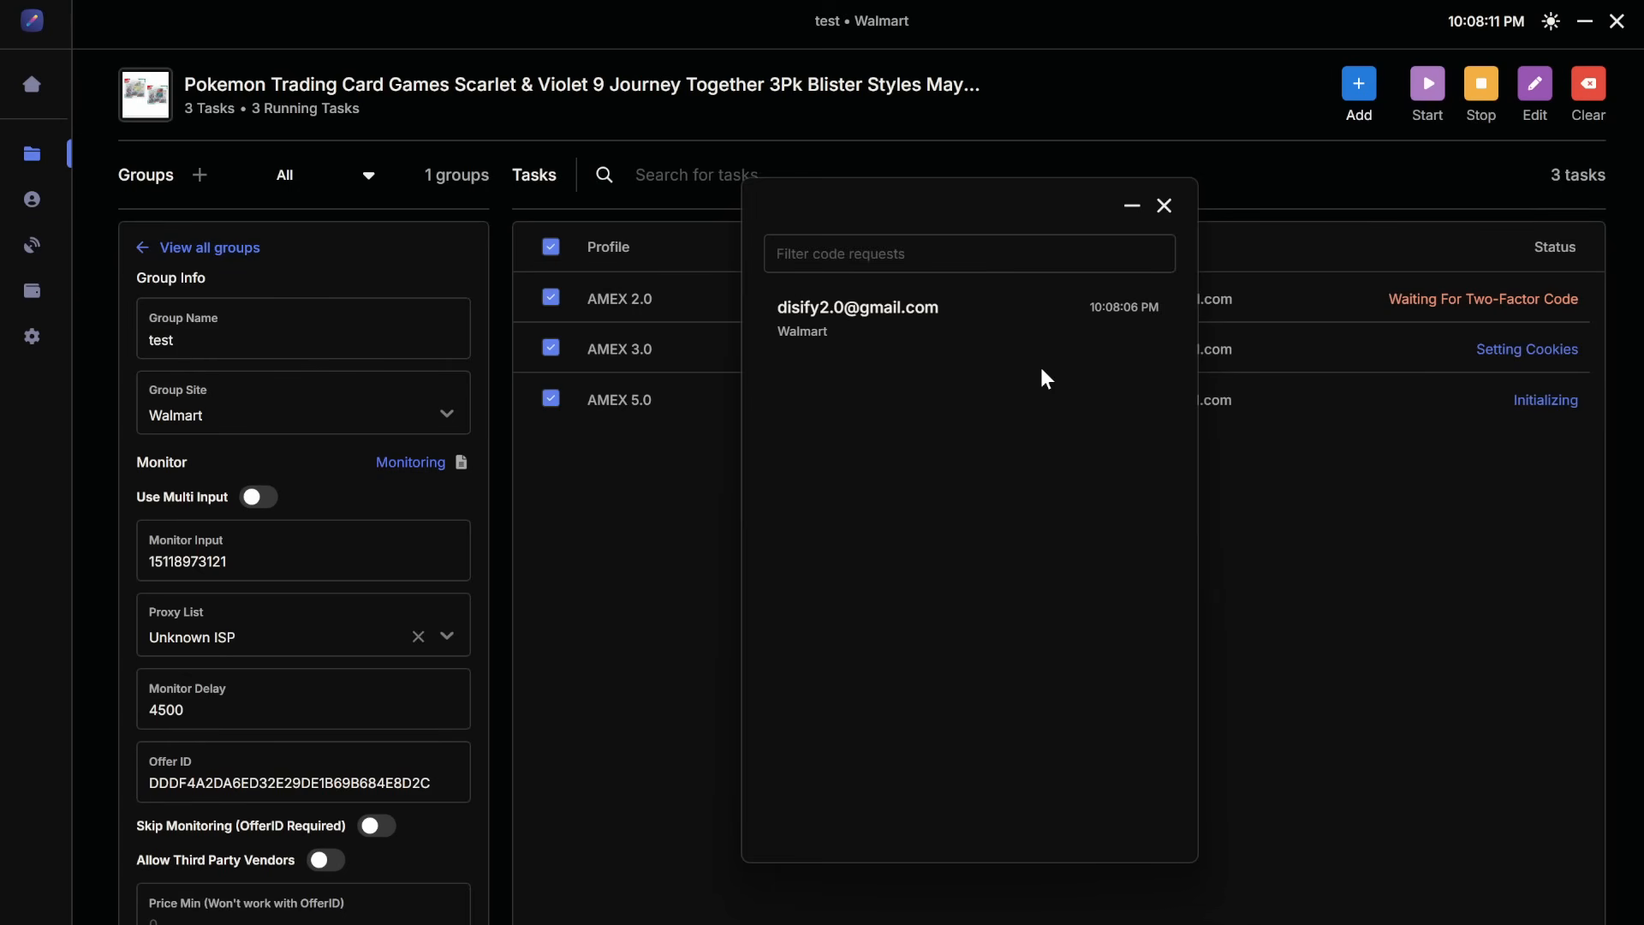
Step: Move the code requests window aside and minimize it
left_click_drag(969, 207, 1137, 196)
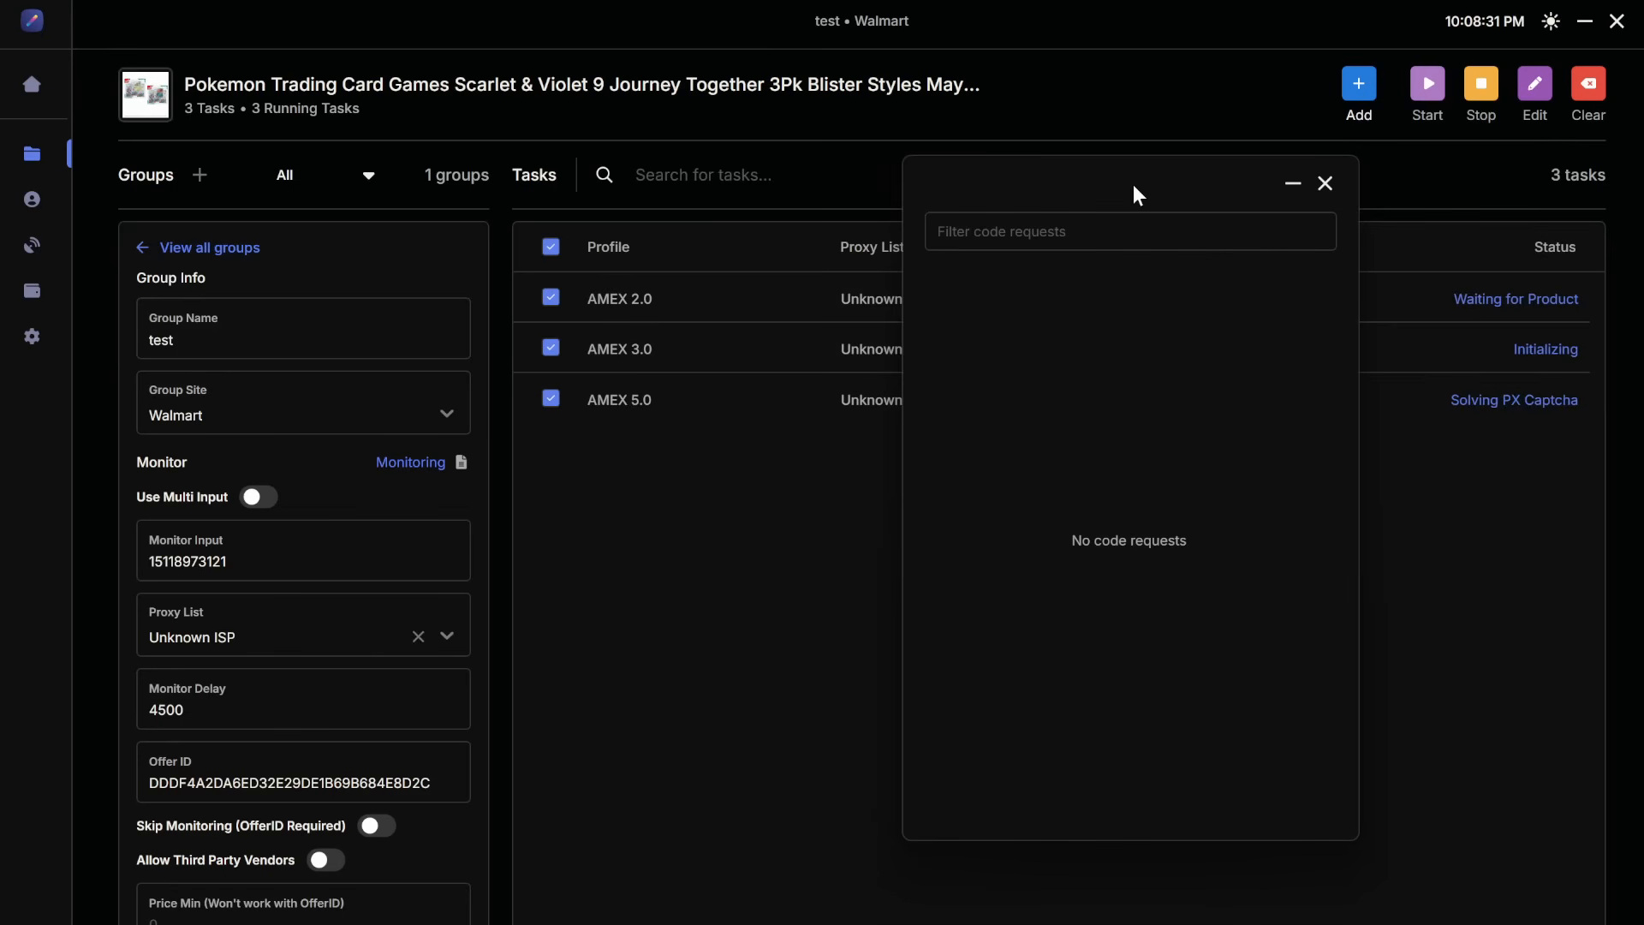
left_click(1291, 183)
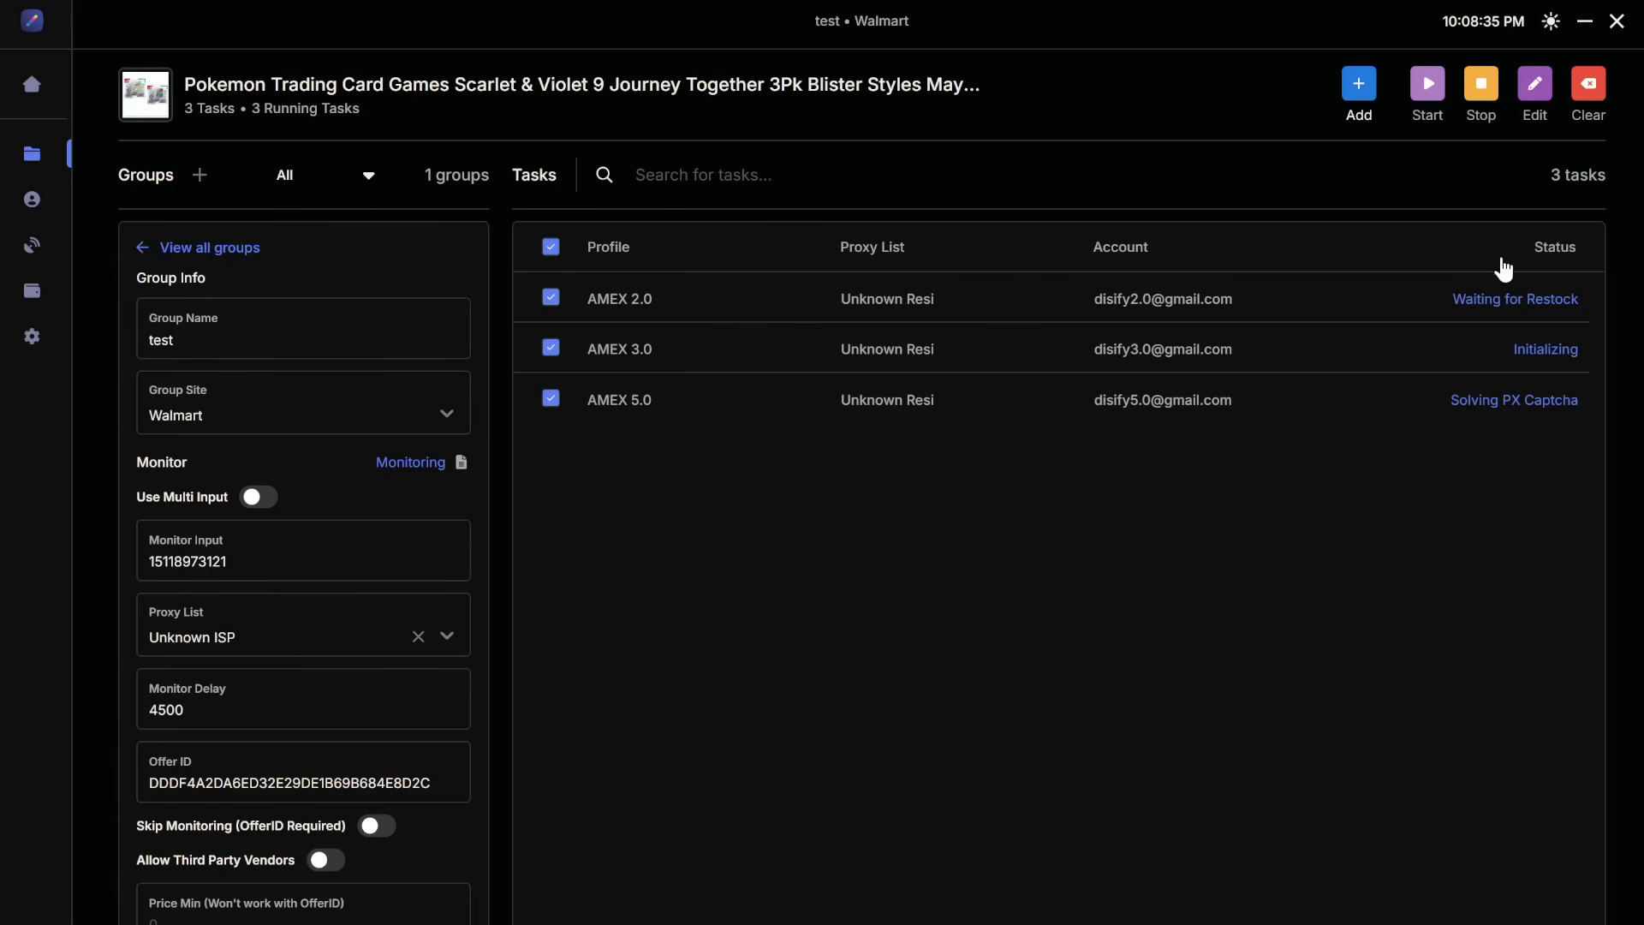
mouse_move(1540, 311)
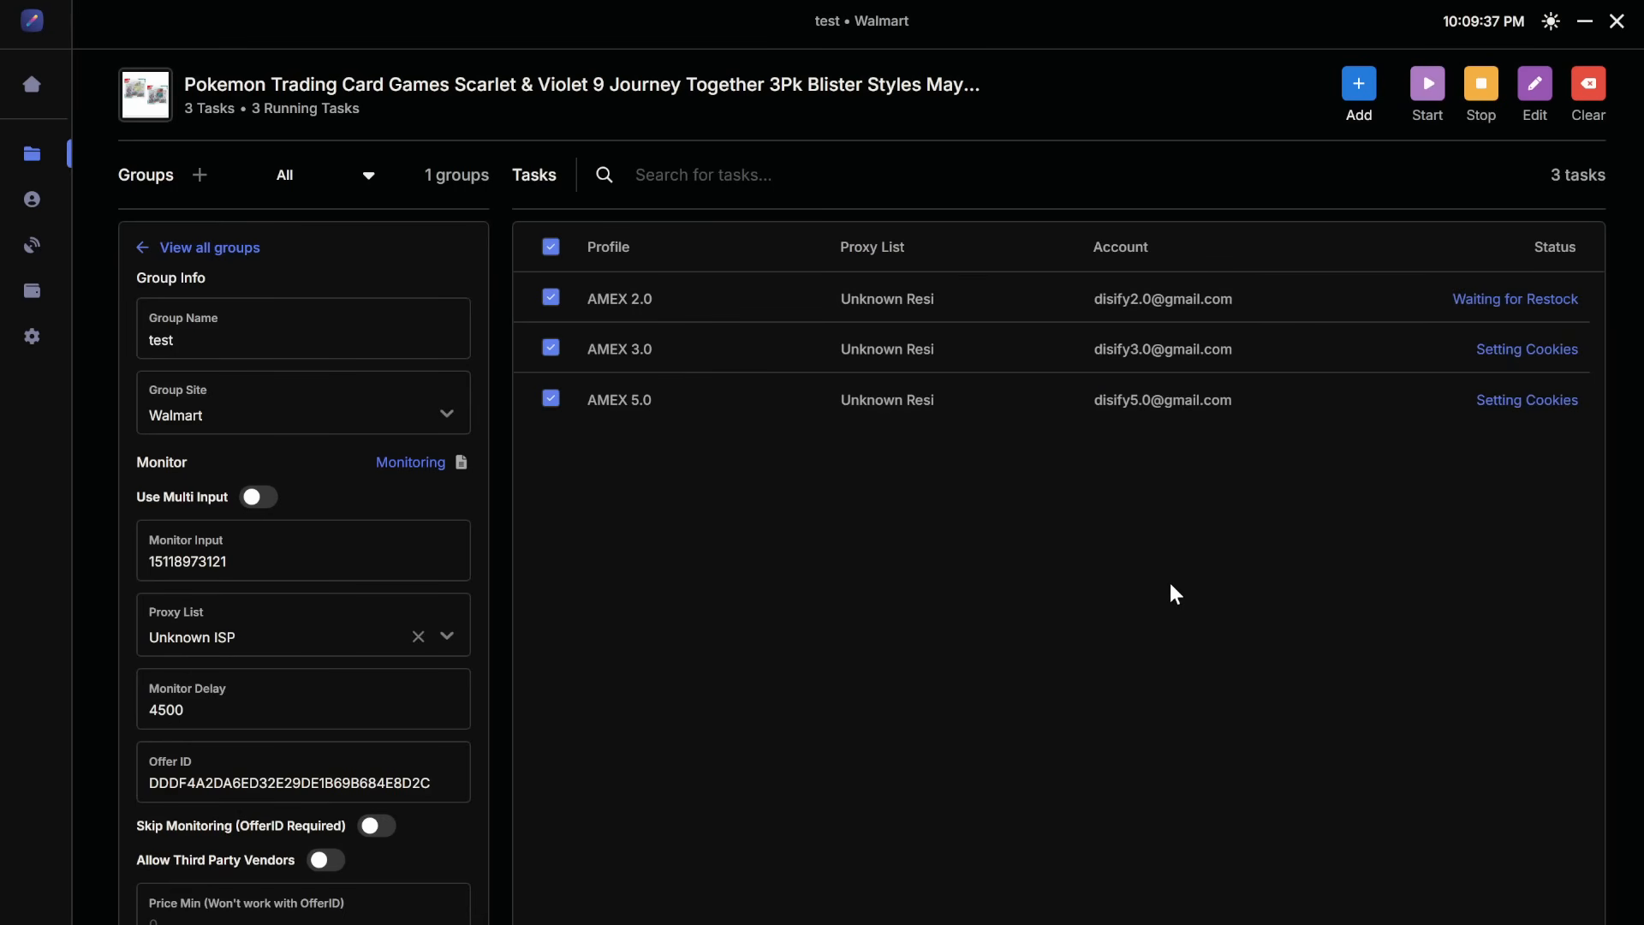
Step: Switch to the browser, open Walmart in a new tab and search for pencils
left_click(1582, 24)
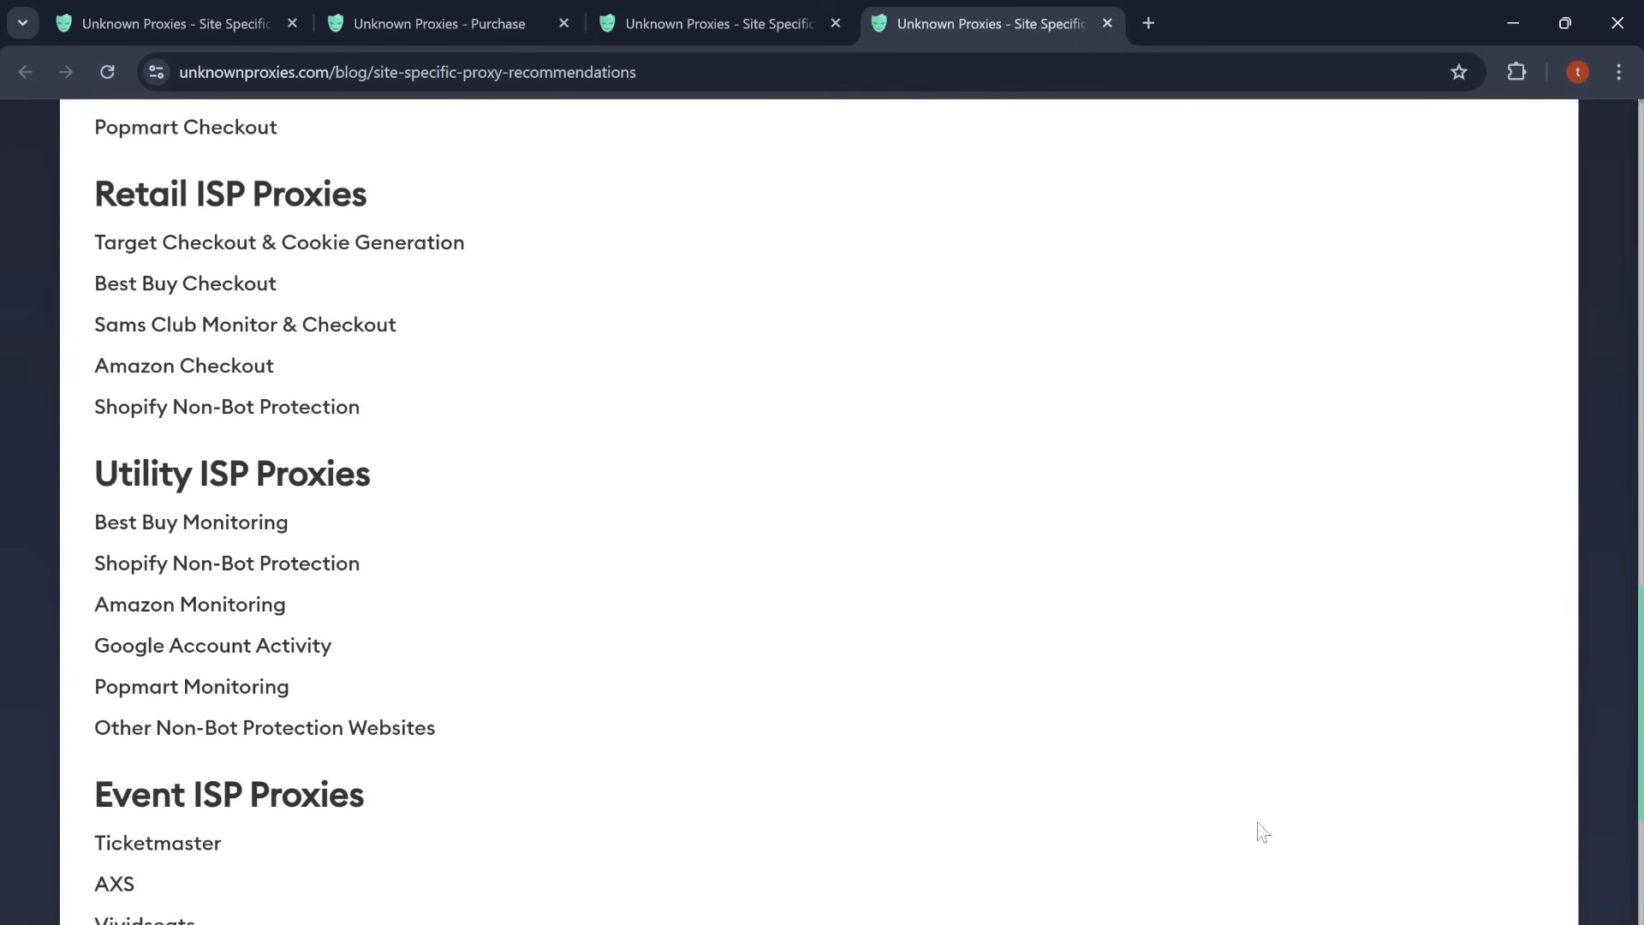
left_click(1148, 21)
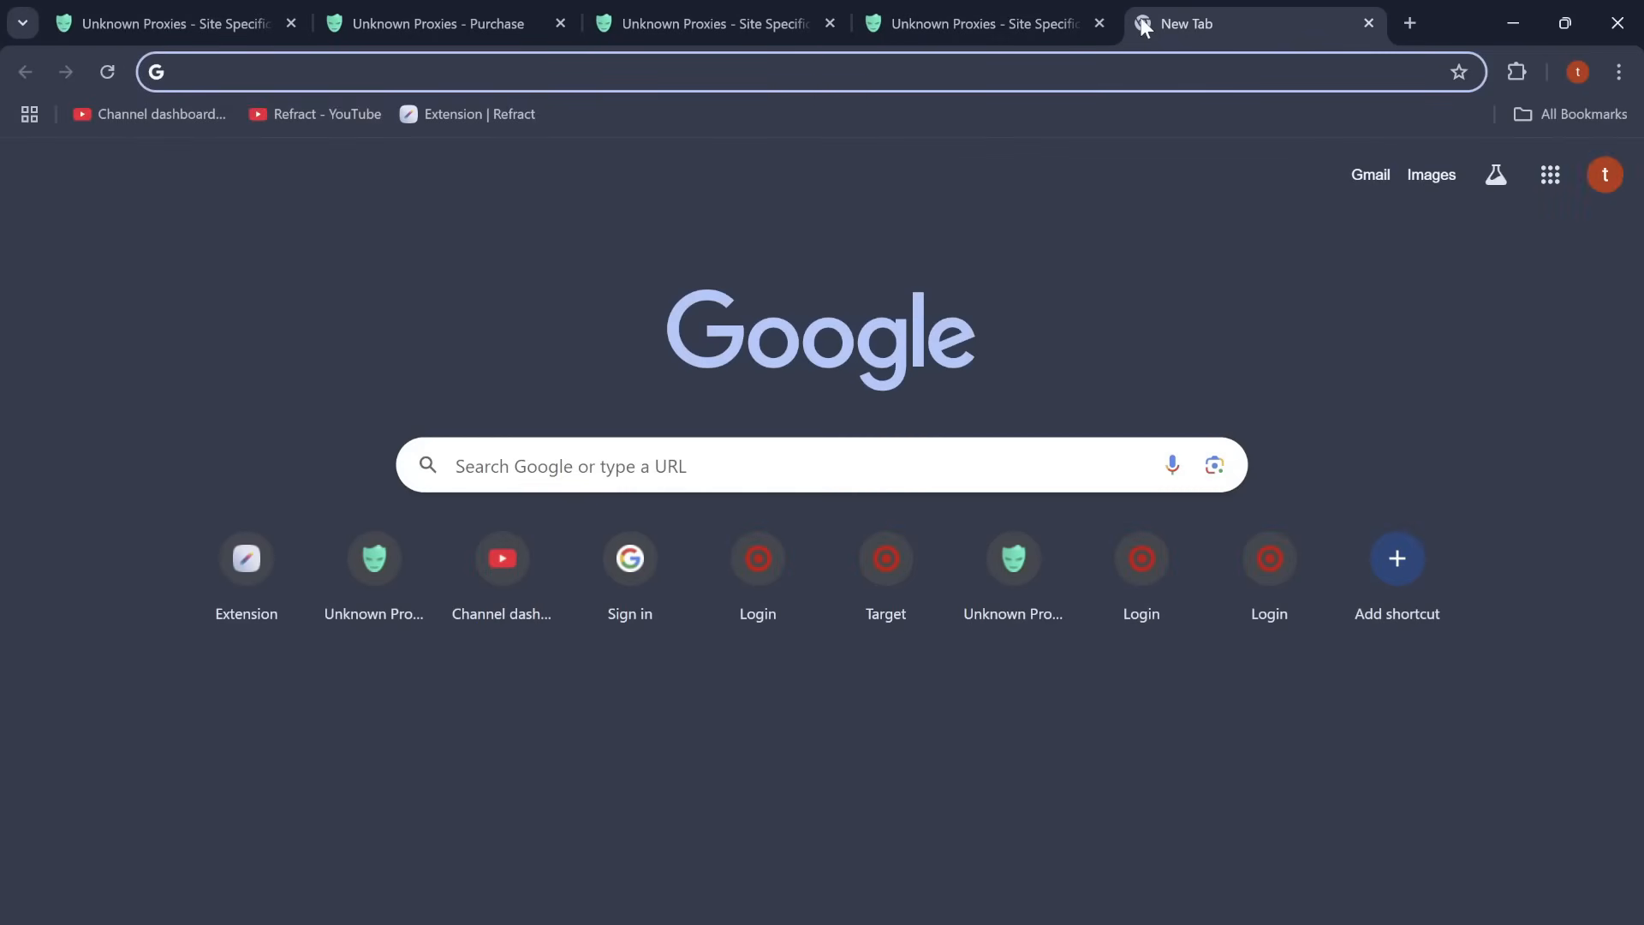
type("walmart")
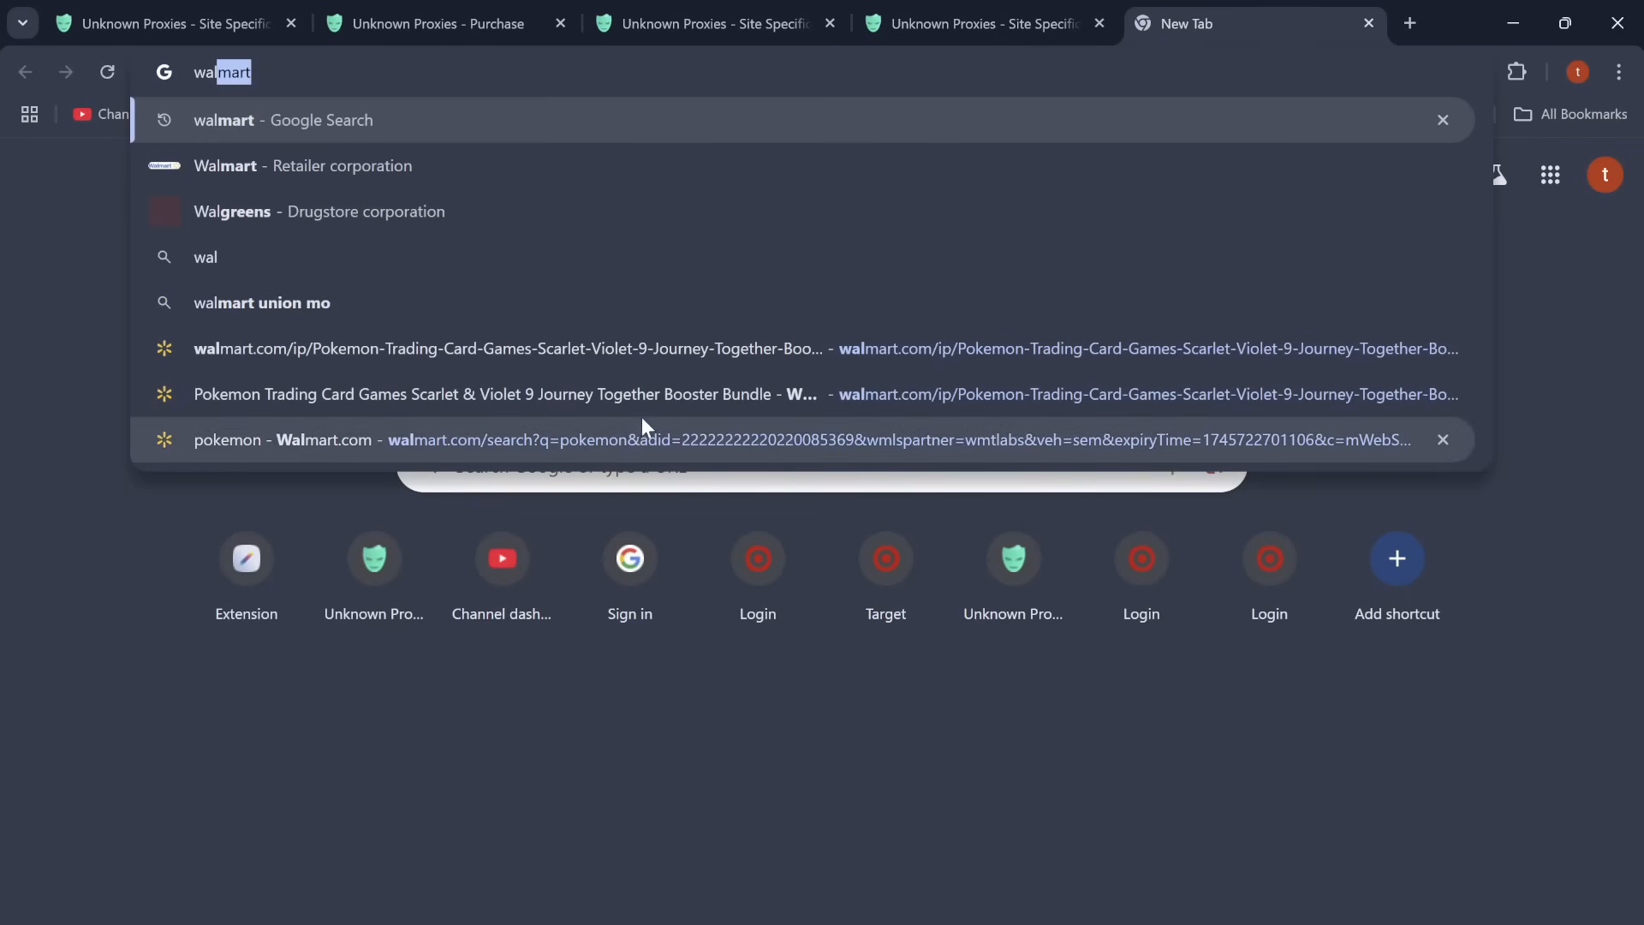
left_click(659, 348)
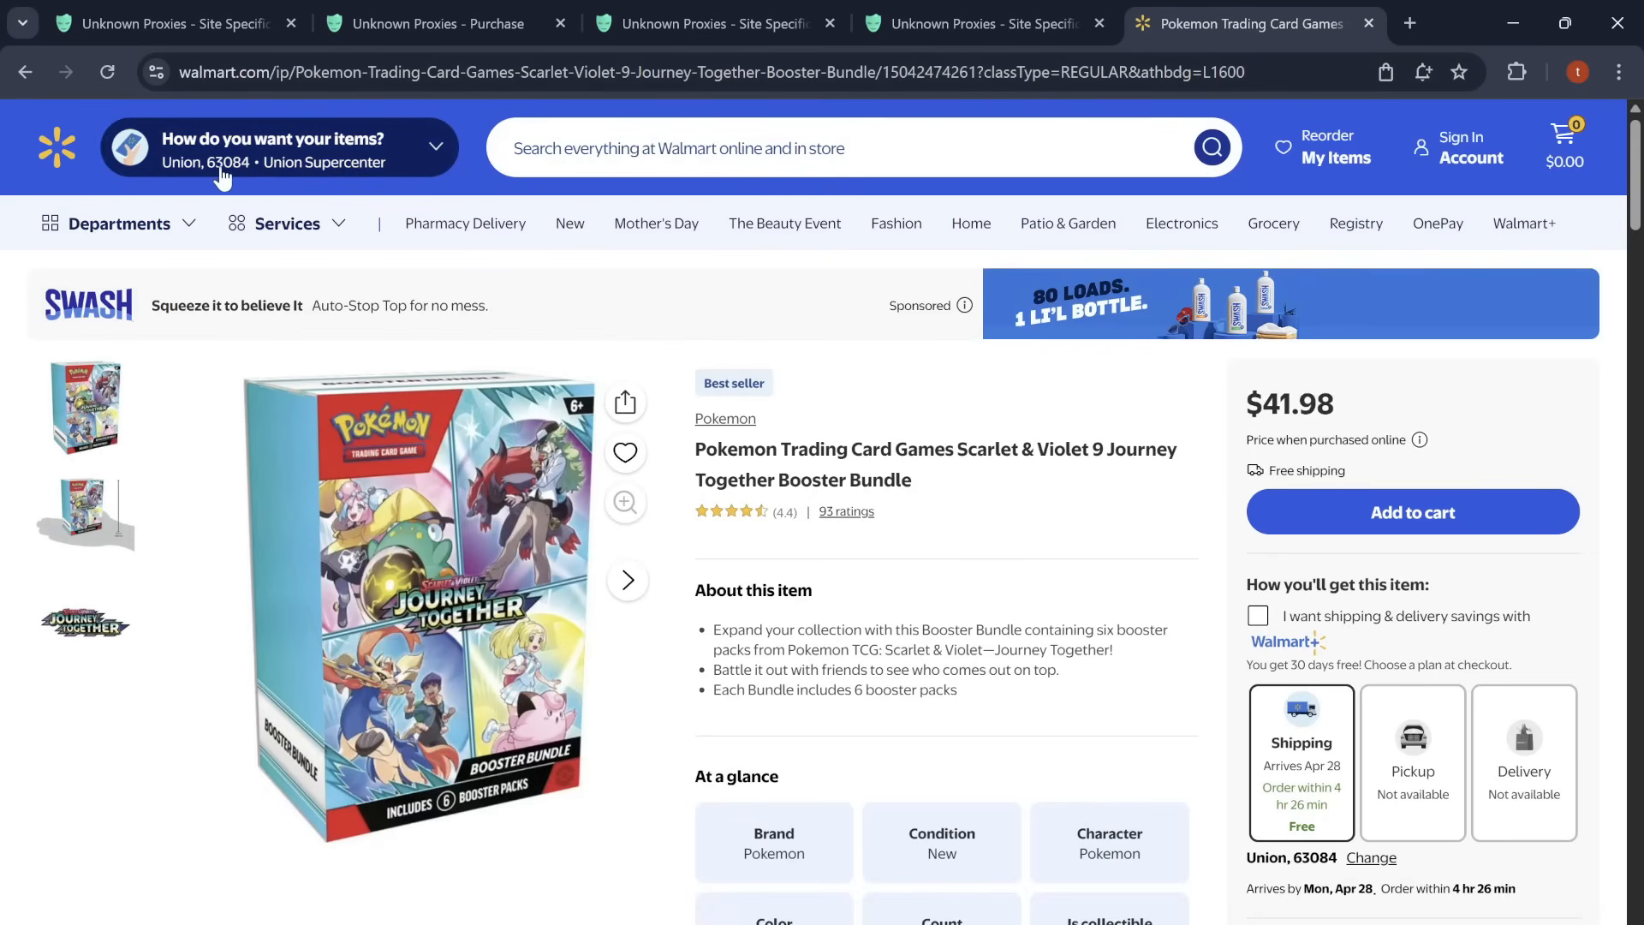
left_click(640, 154)
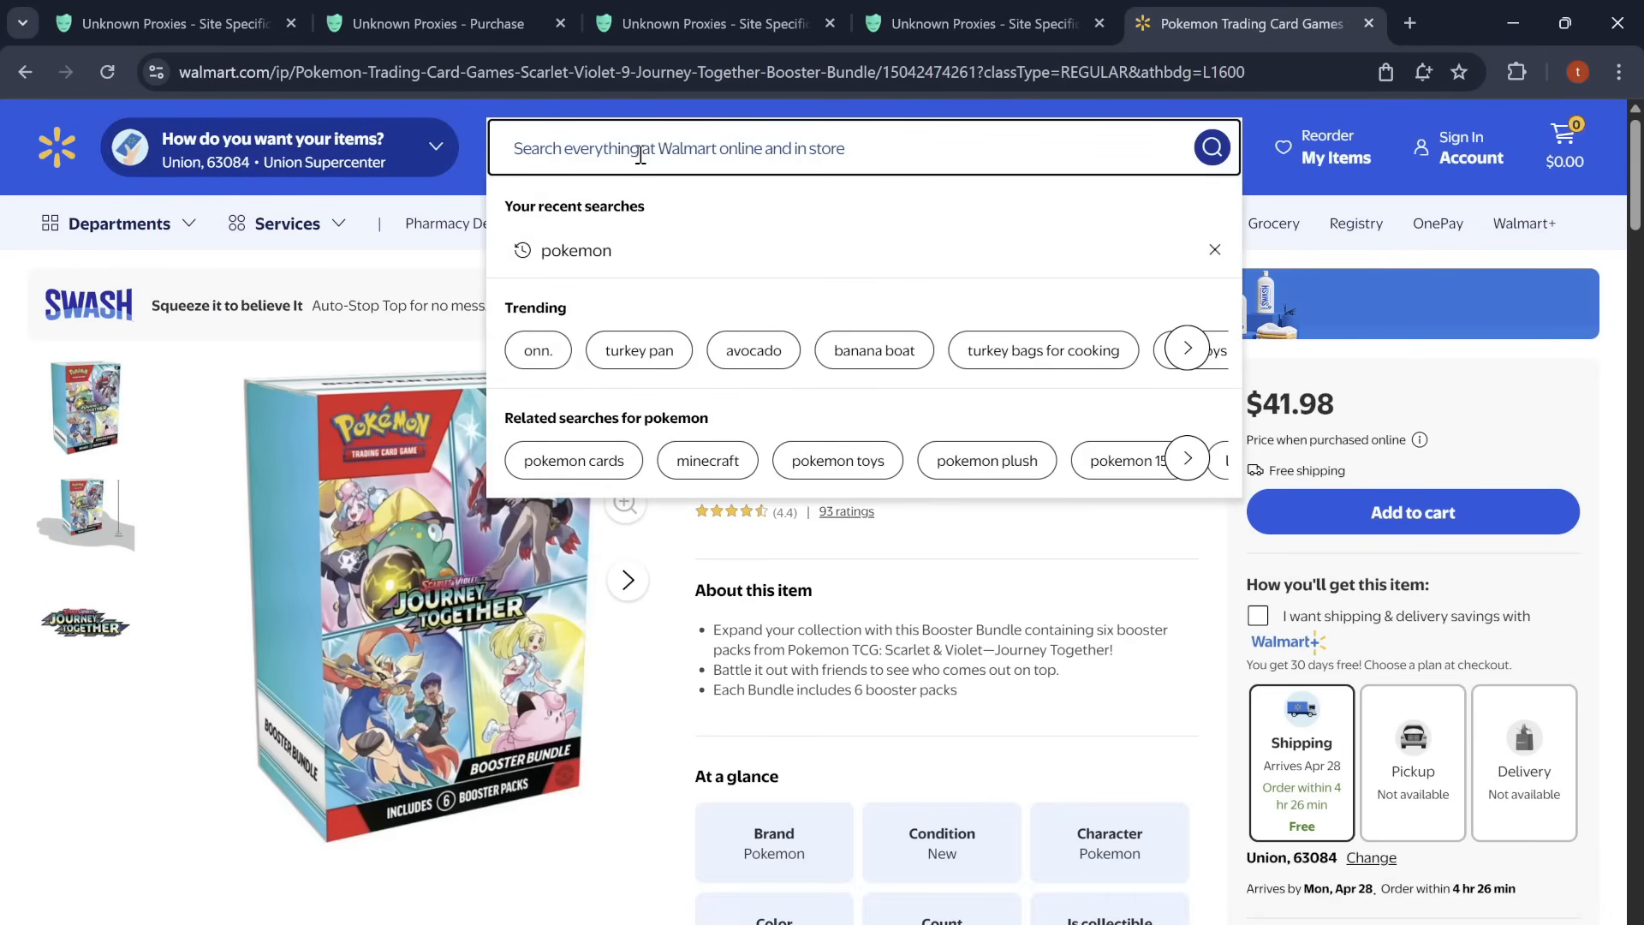
type("pencils")
key("Return")
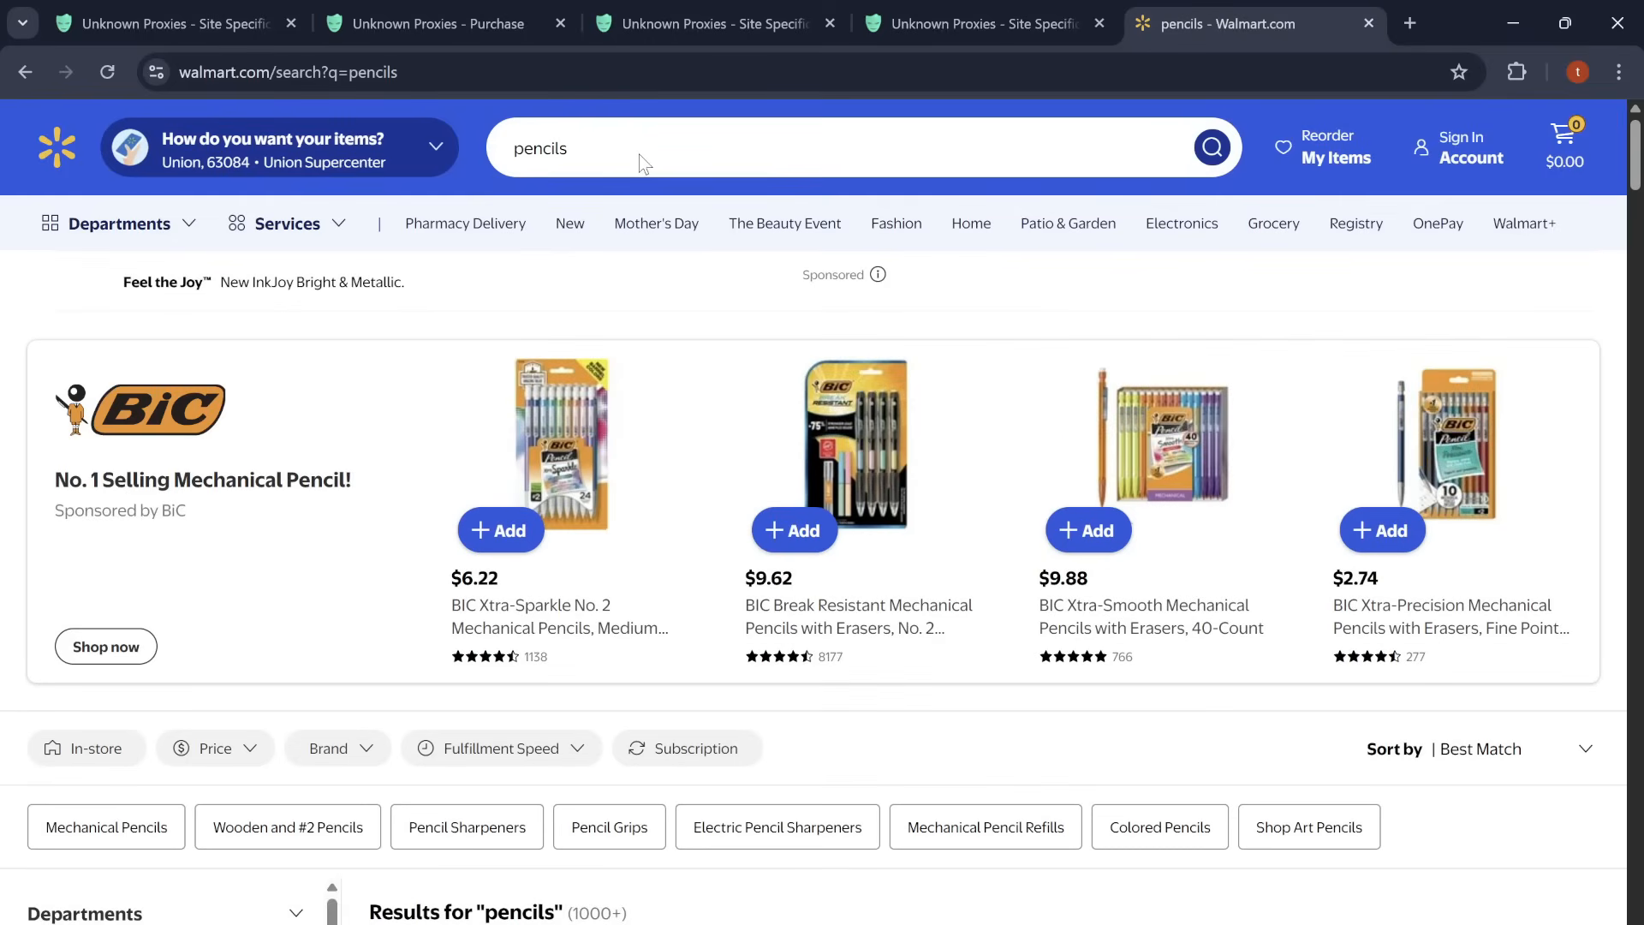
Step: Open the BIC Xtra-Sparkle No. 2 Mechanical Pencils listing and copy its item ID 14977430 from the address
left_click(603, 486)
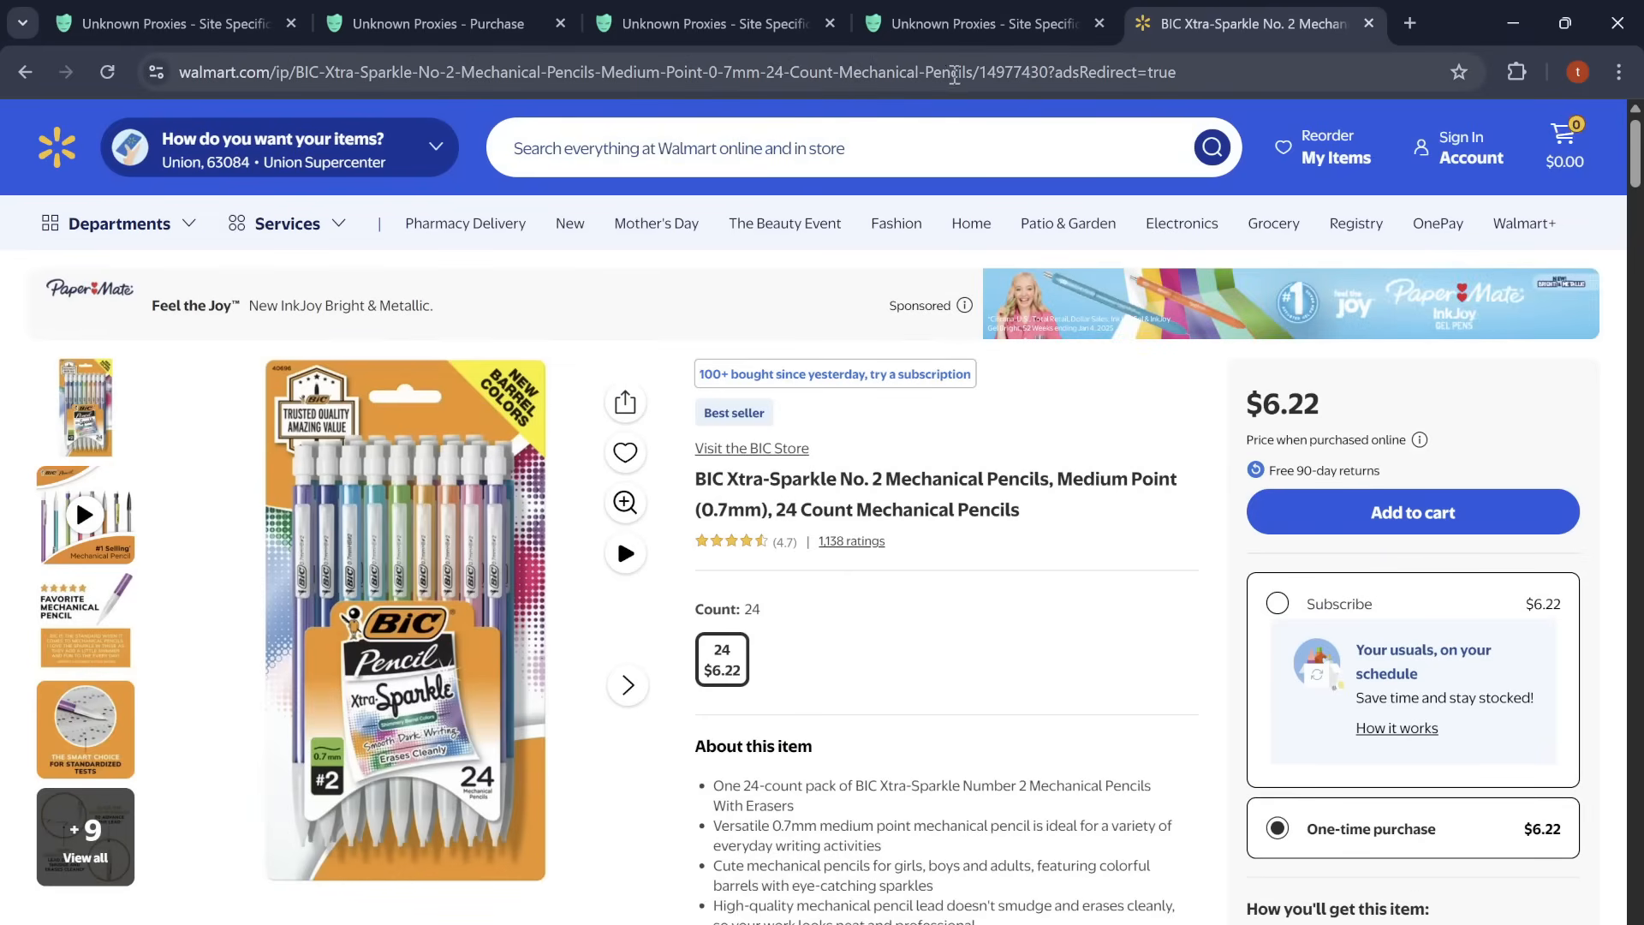
double_click(1011, 73)
key("ctrl+c")
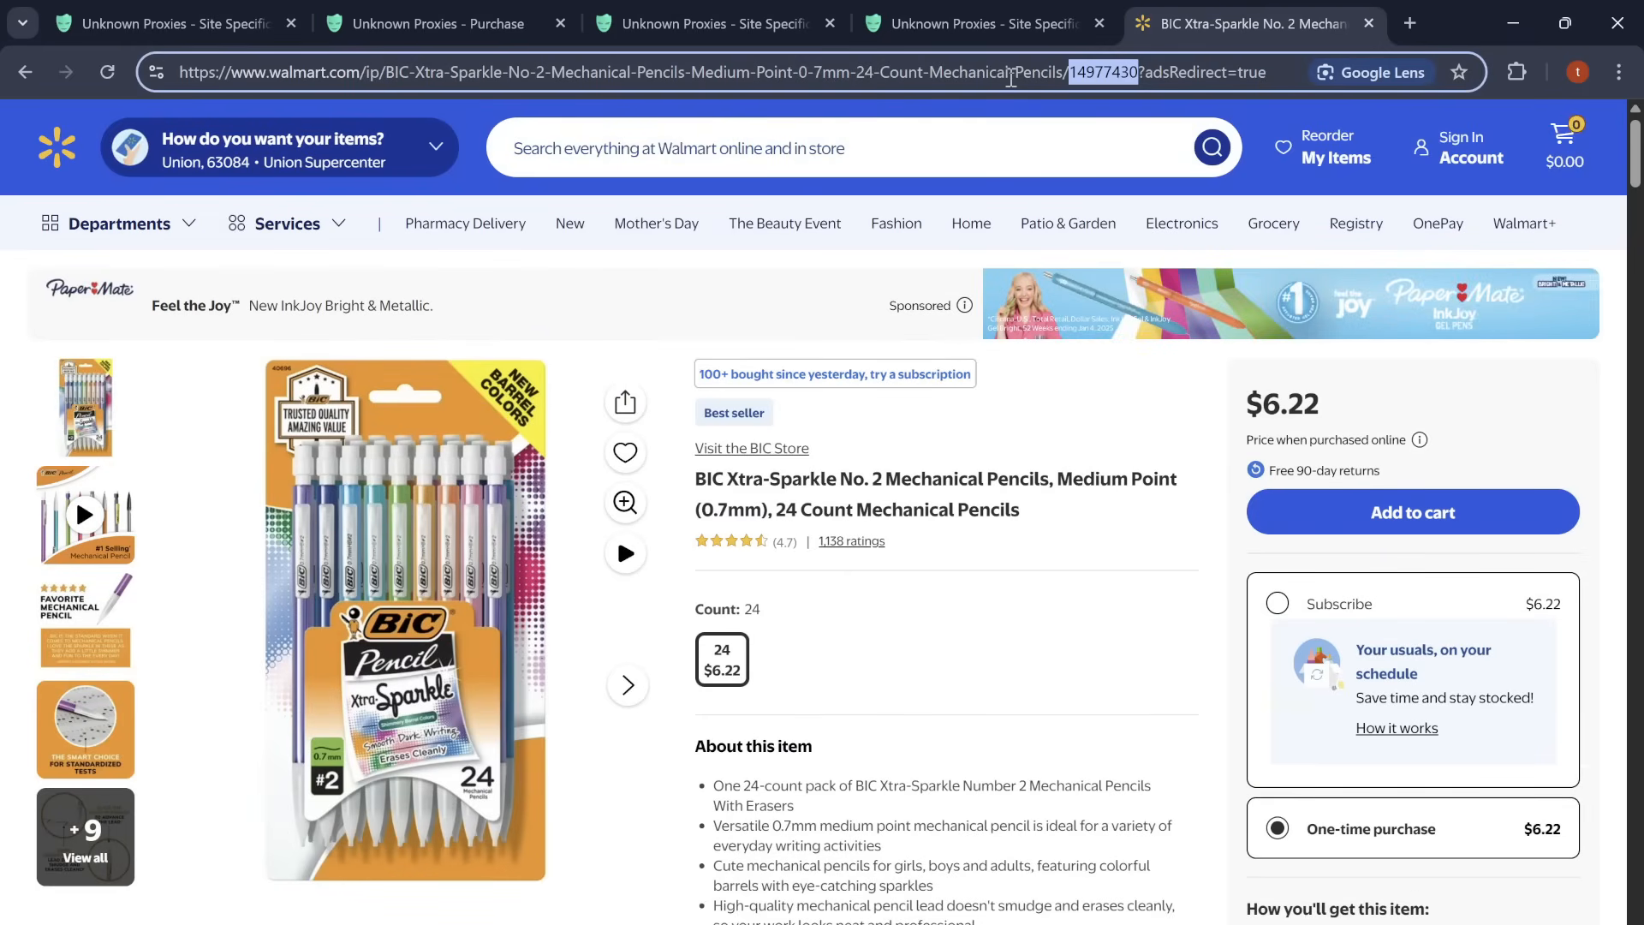
right_click(1102, 82)
left_click(879, 293)
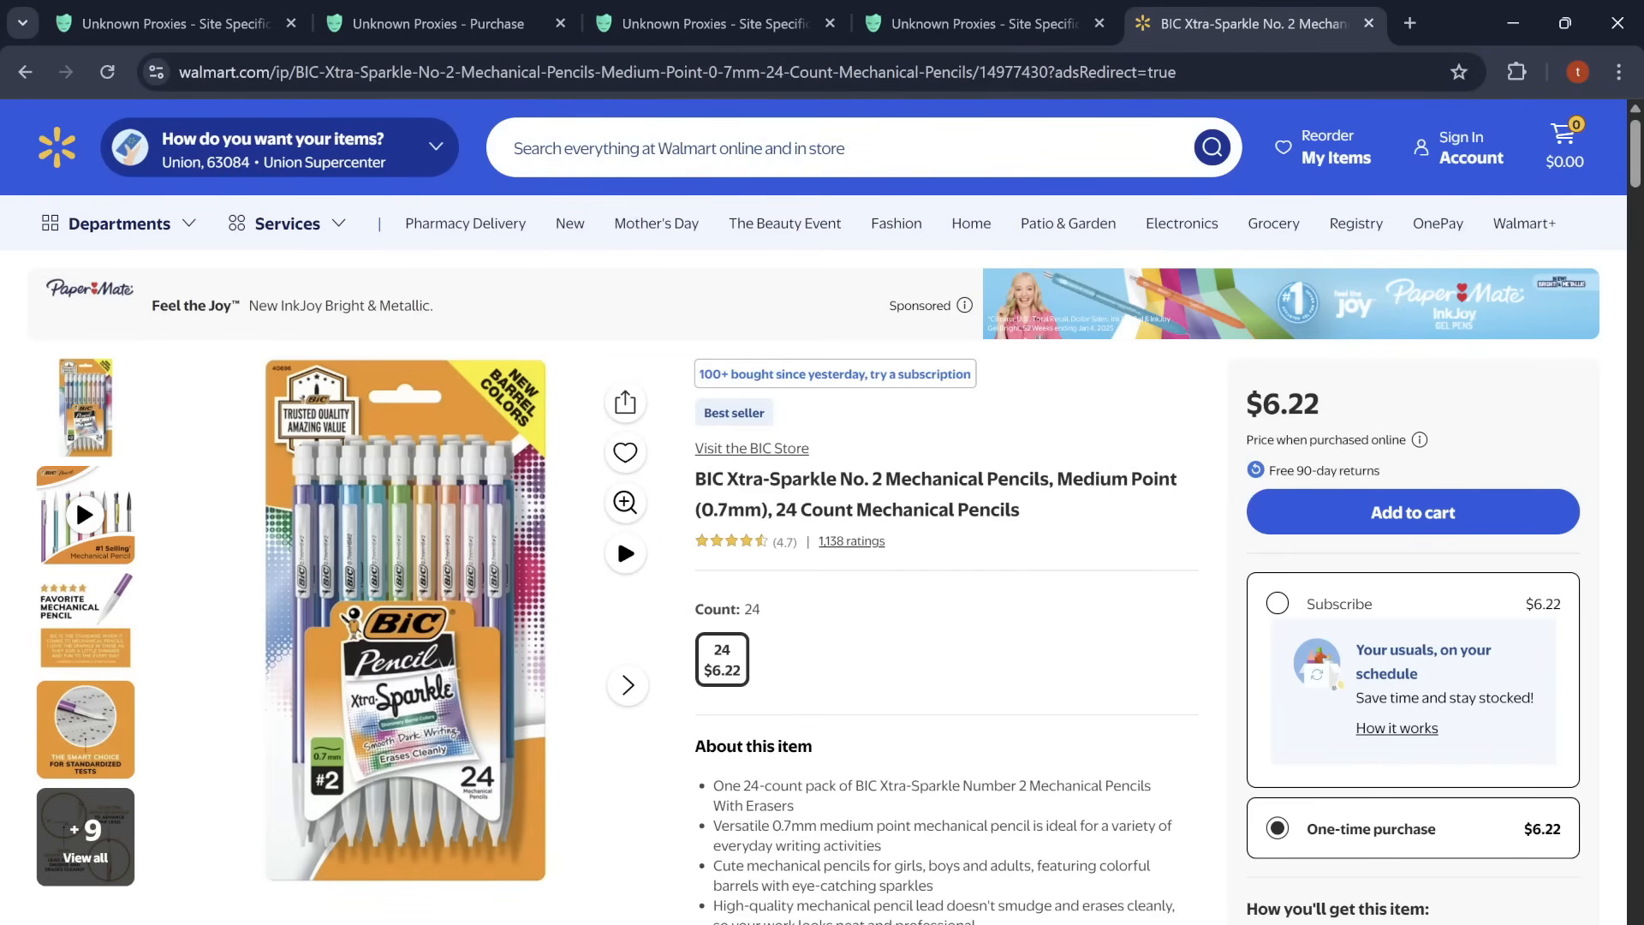
Step: Return to the bot and replace the group's monitor input with the item ID 14977430
left_click(1192, 898)
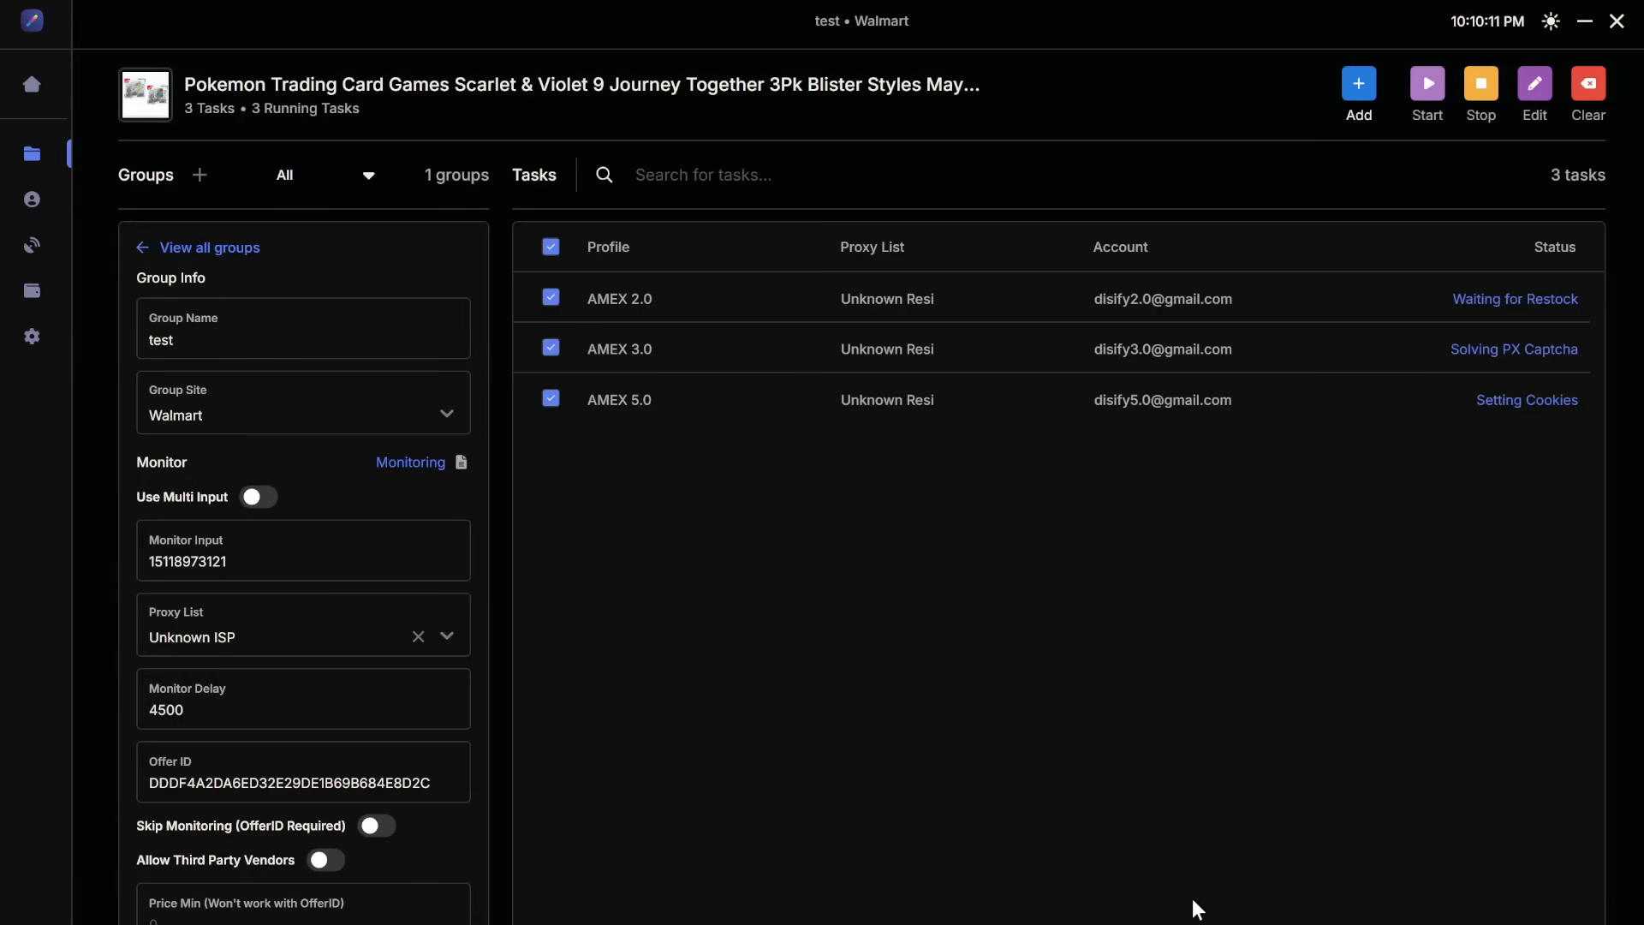
double_click(337, 552)
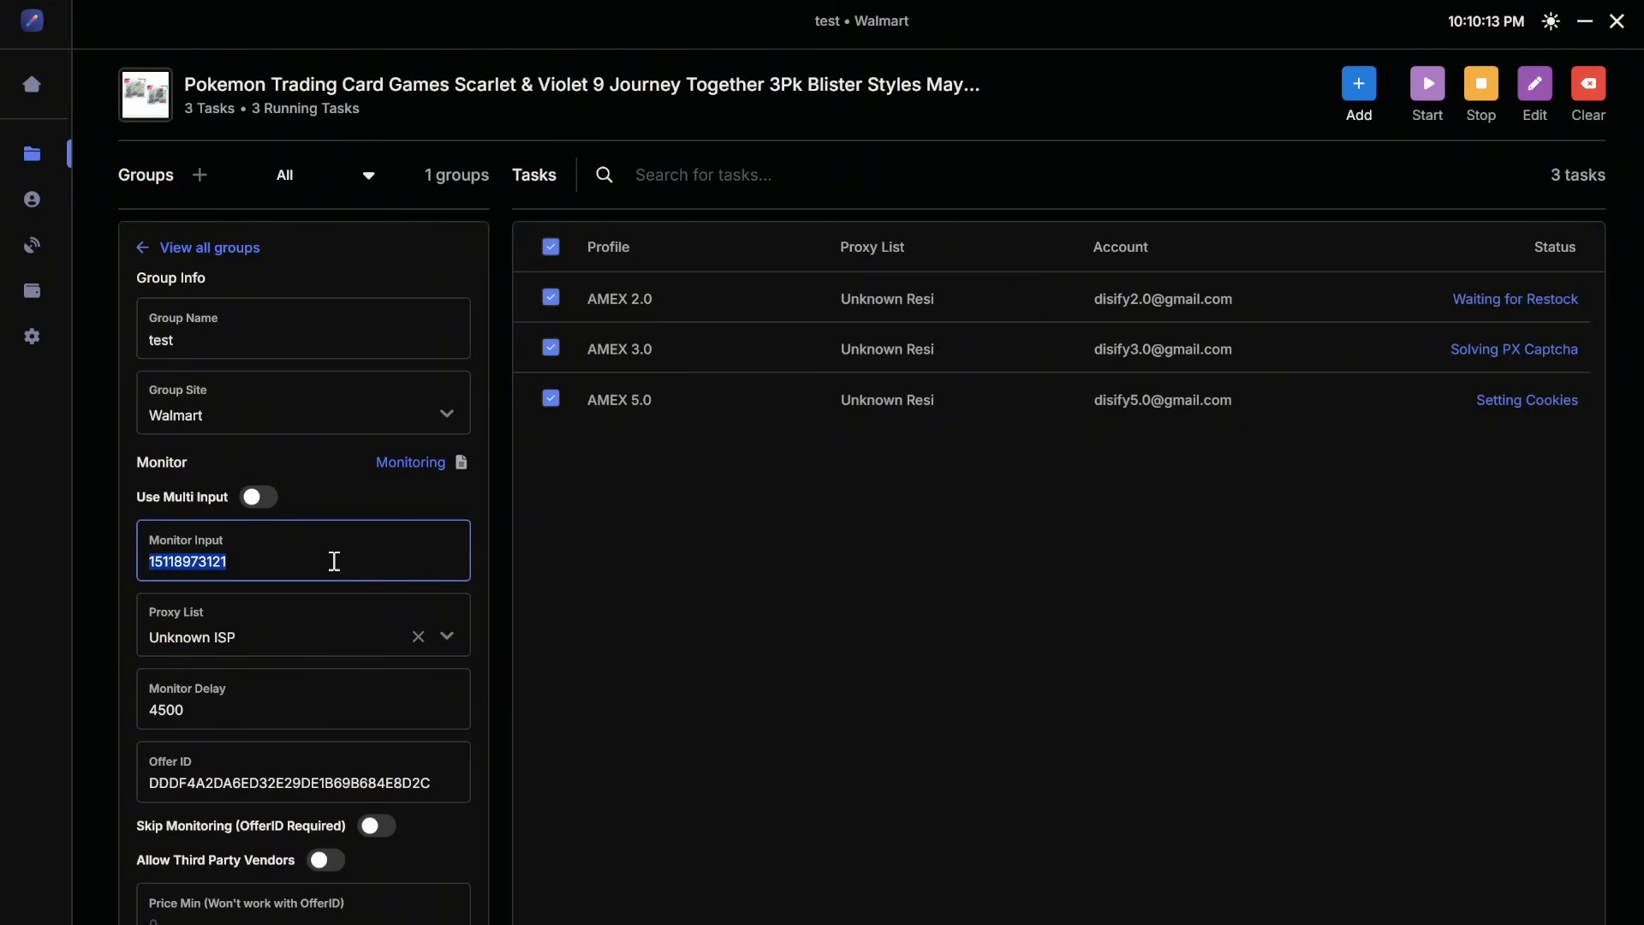
key("ctrl+v")
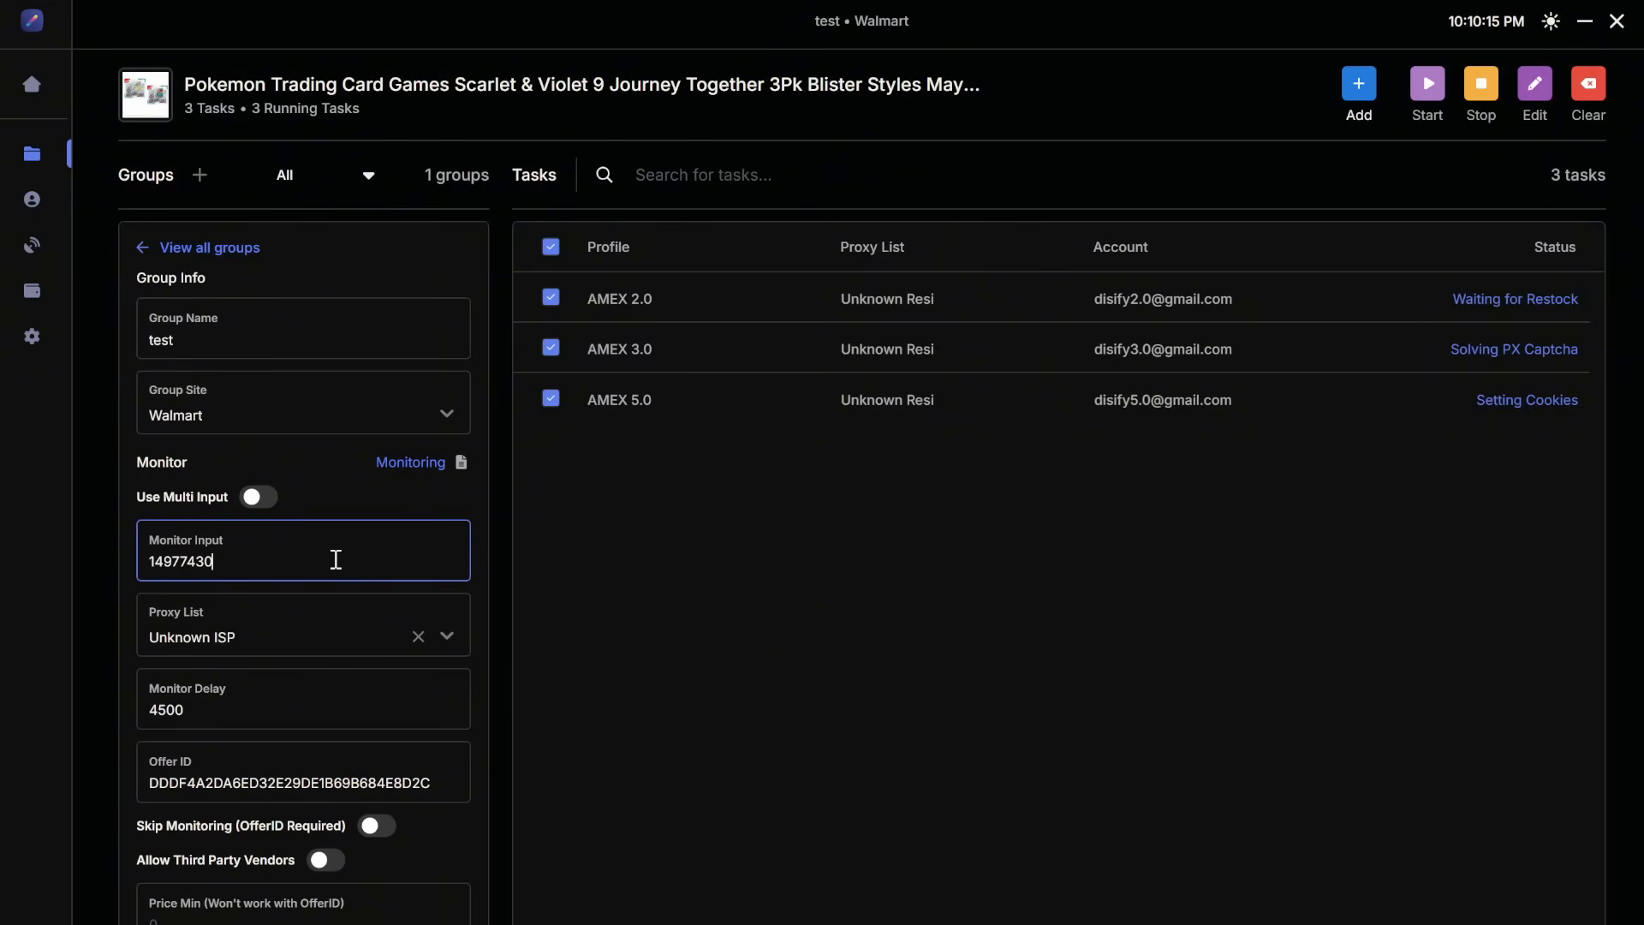
left_click(645, 528)
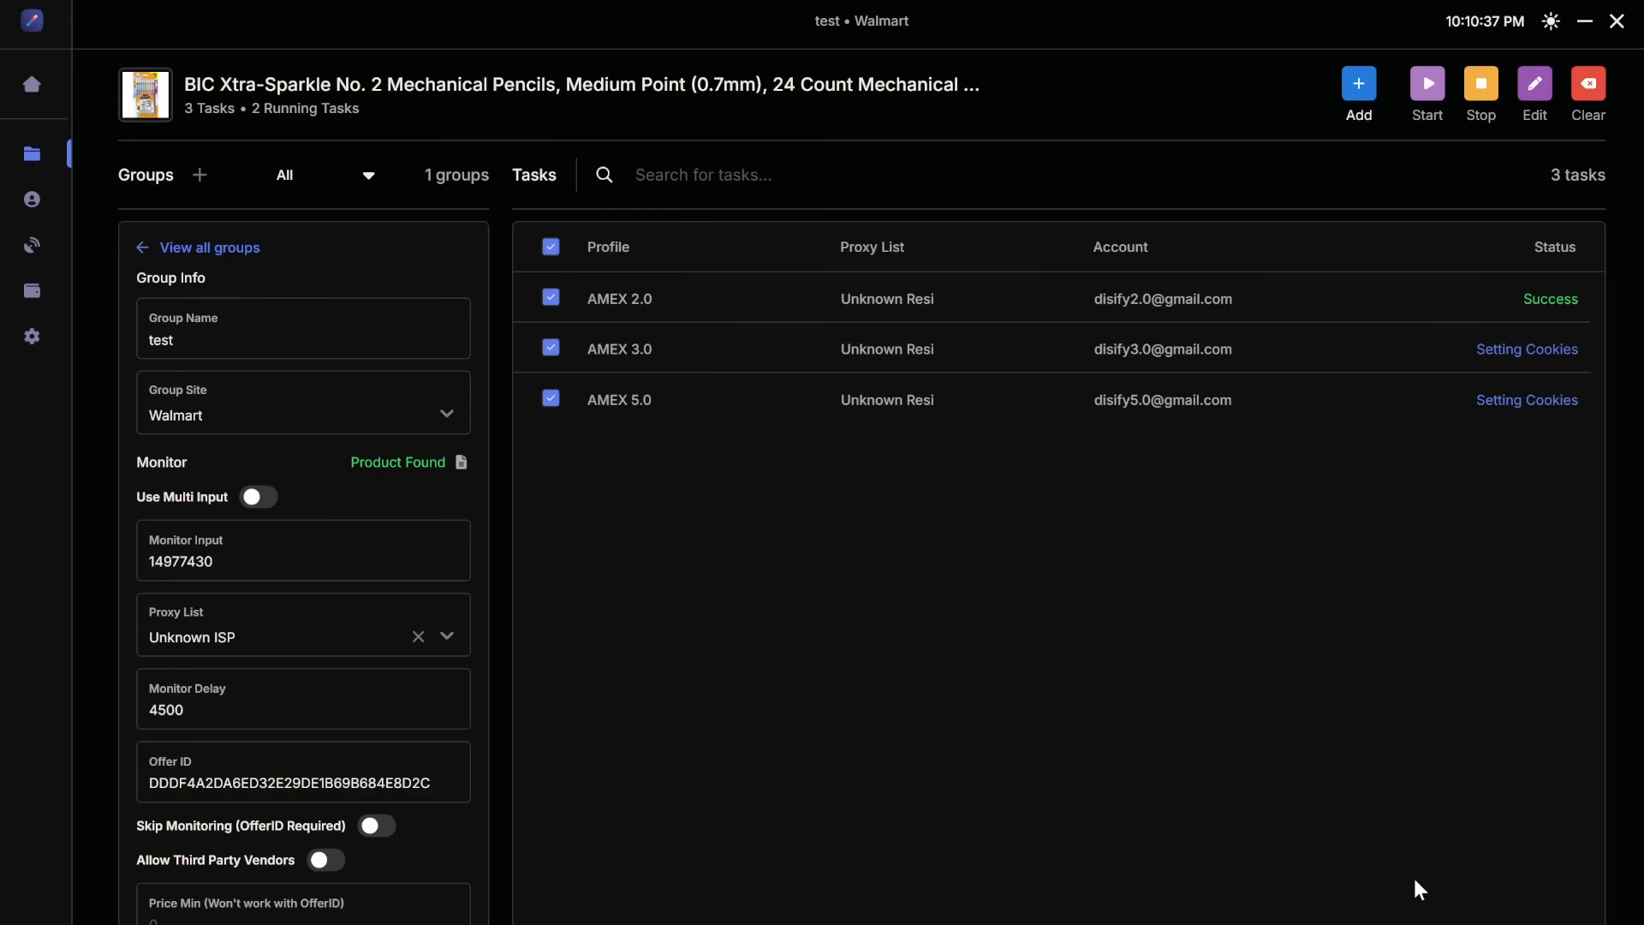
Step: Open the AMEX 3.0 task's logs, scroll through the entries, and close them
right_click(1533, 366)
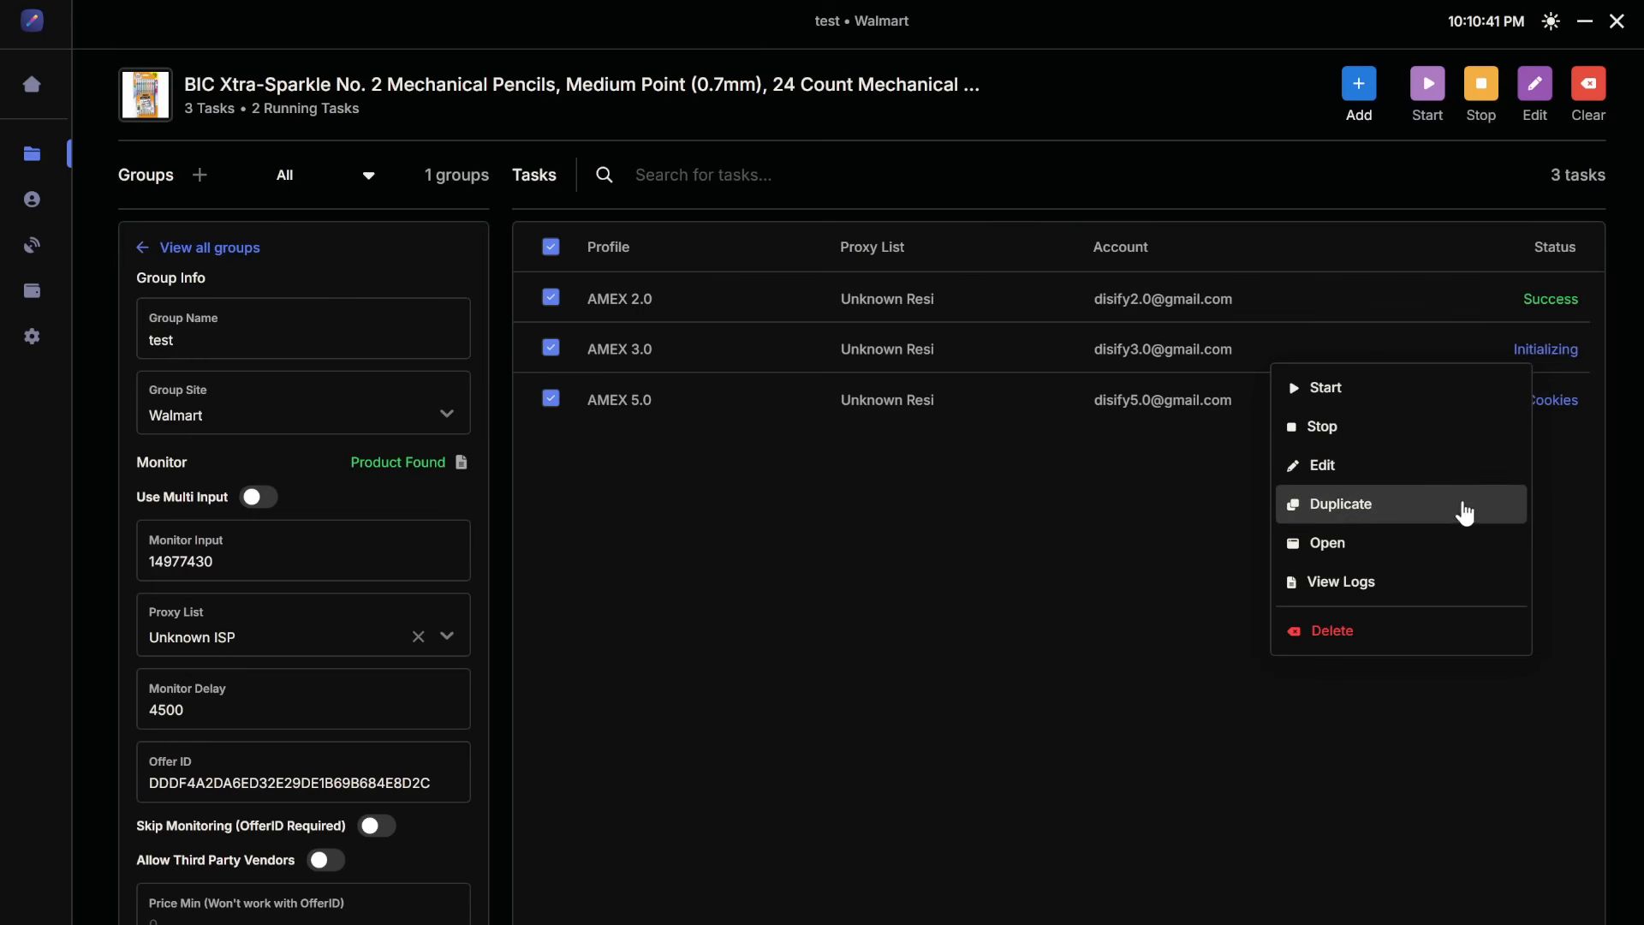
left_click(1450, 582)
scroll(949, 513, "down", 3)
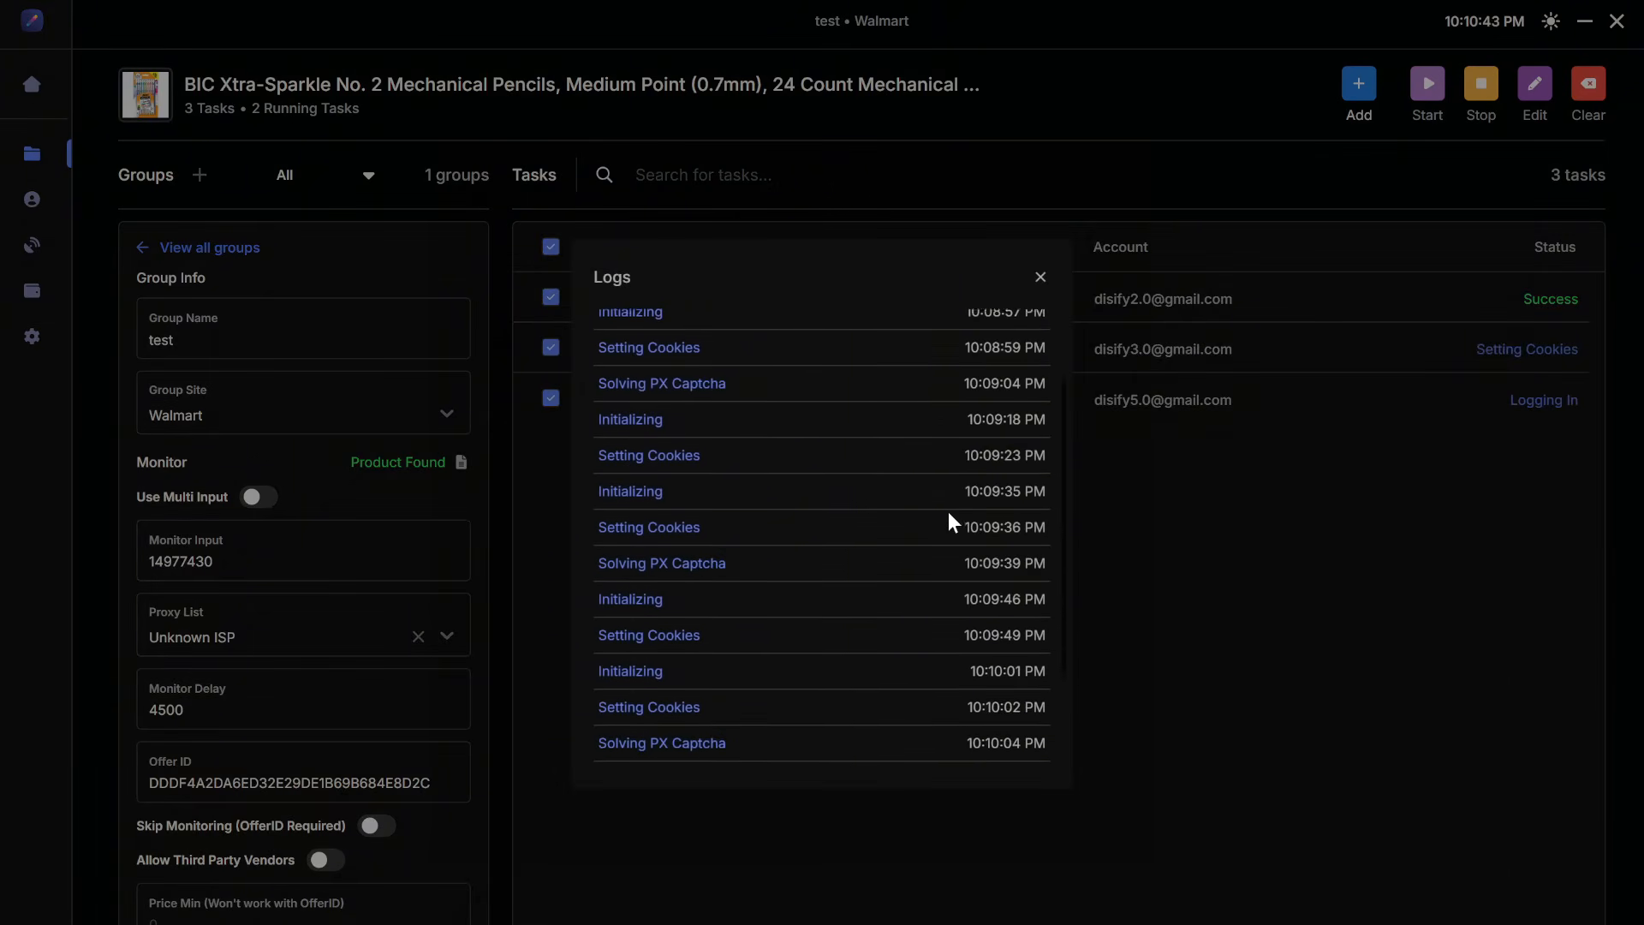
scroll(949, 513, "up", 3)
scroll(948, 511, "down", 5)
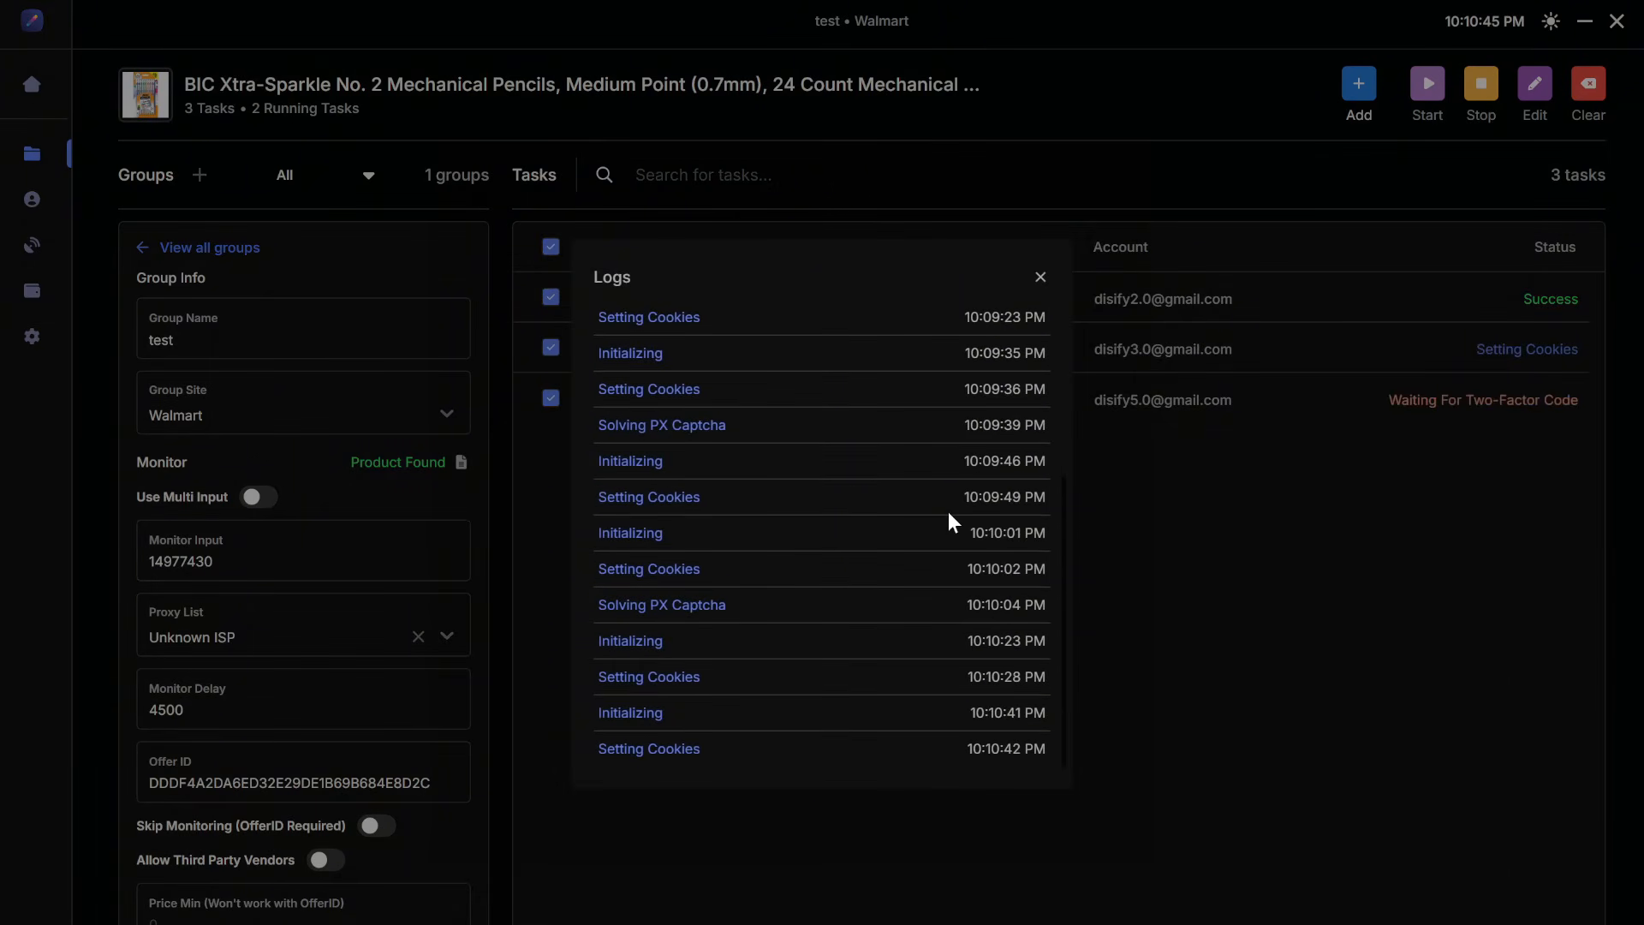
left_click(1038, 283)
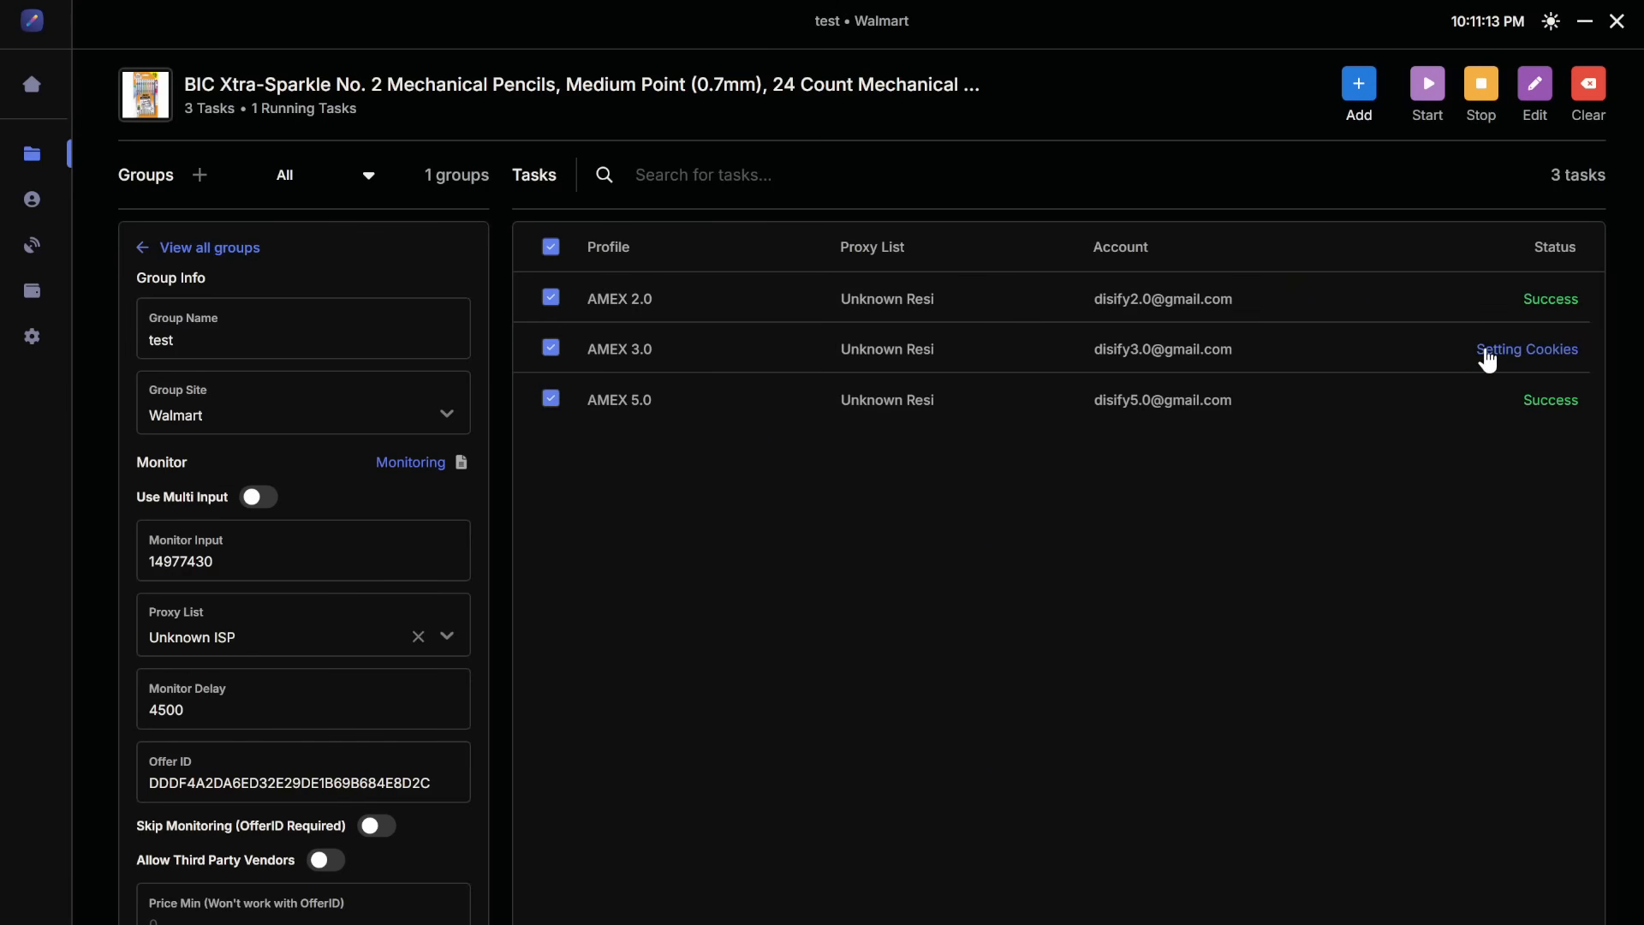
Step: Reopen the AMEX 3.0 task's logs and close the window
right_click(1226, 352)
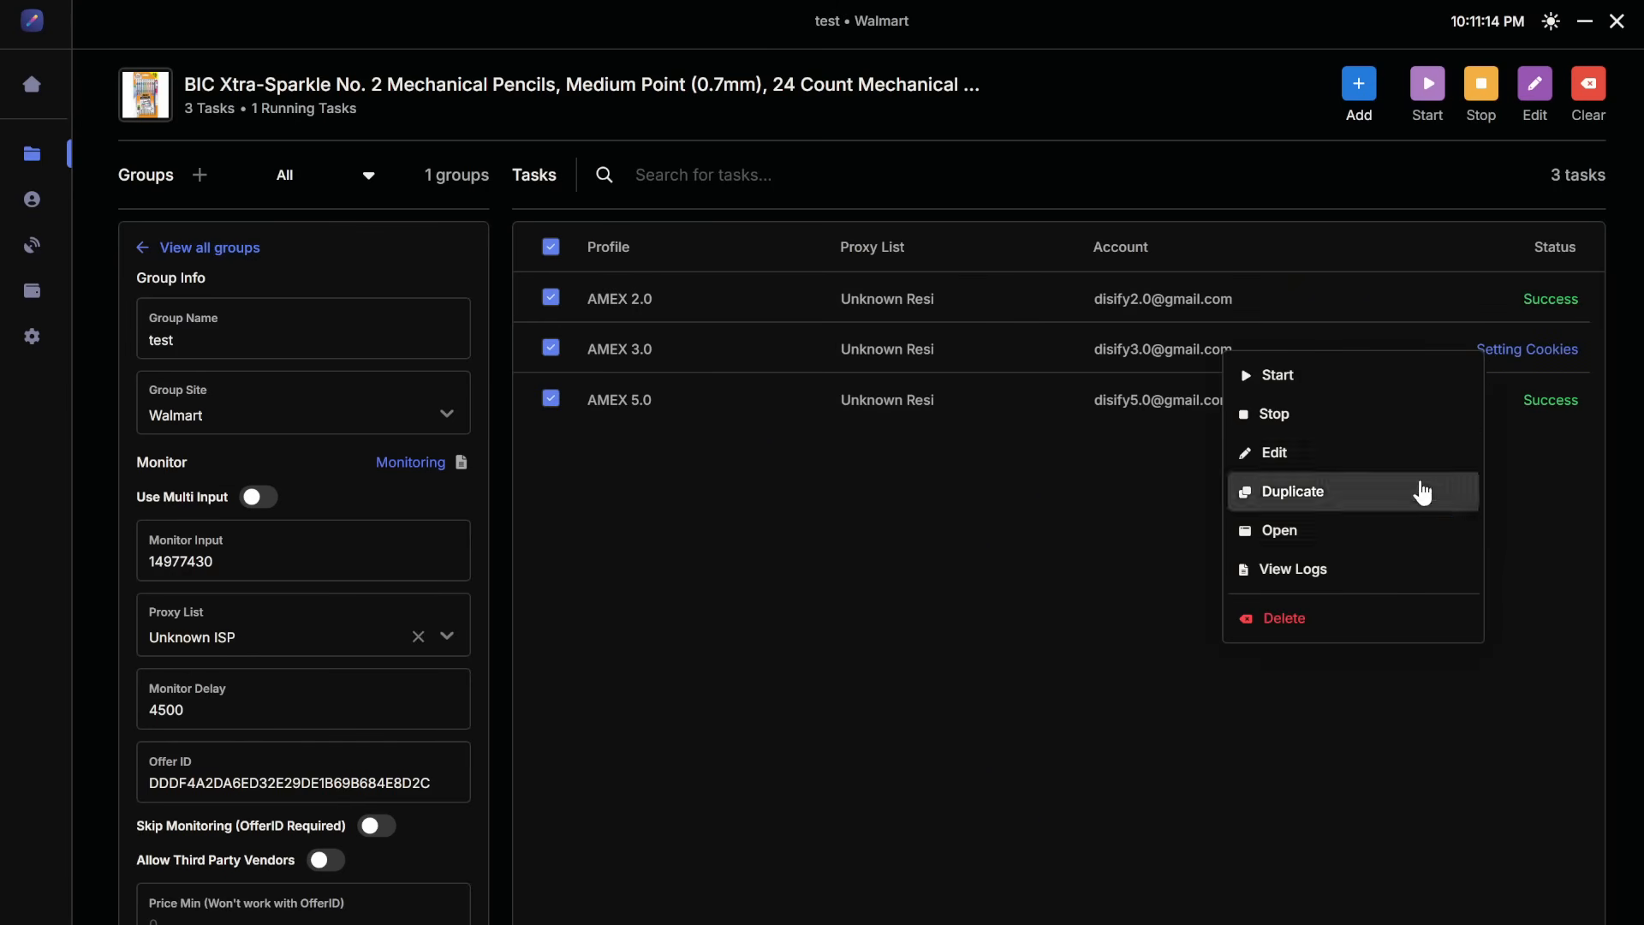
left_click(1378, 569)
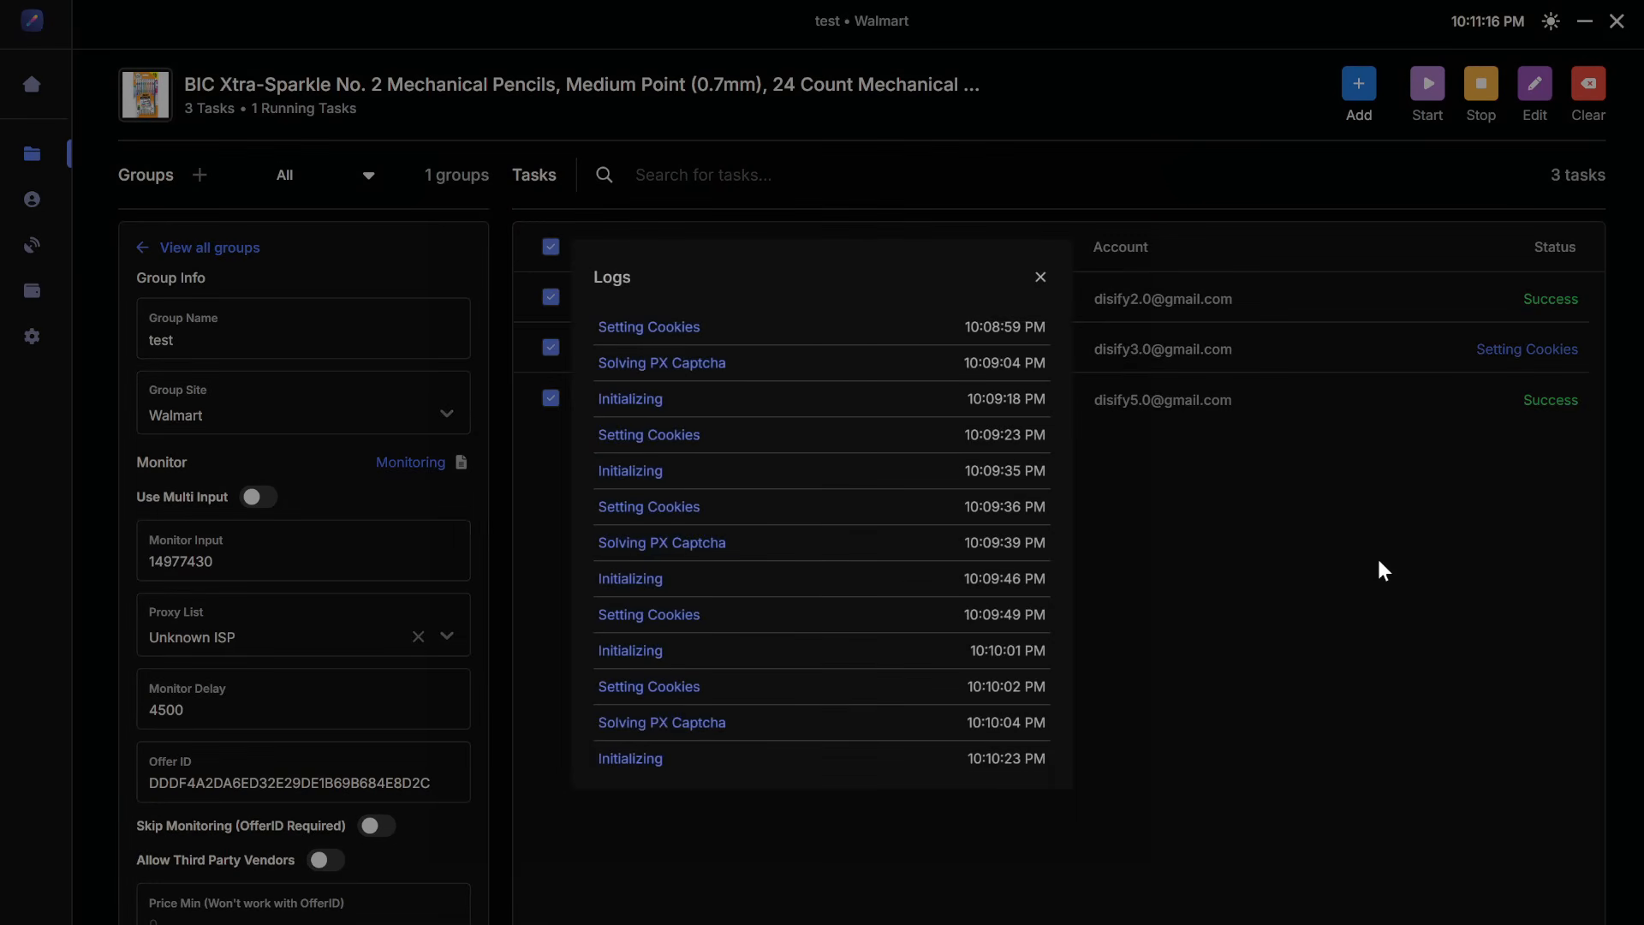
left_click(1042, 278)
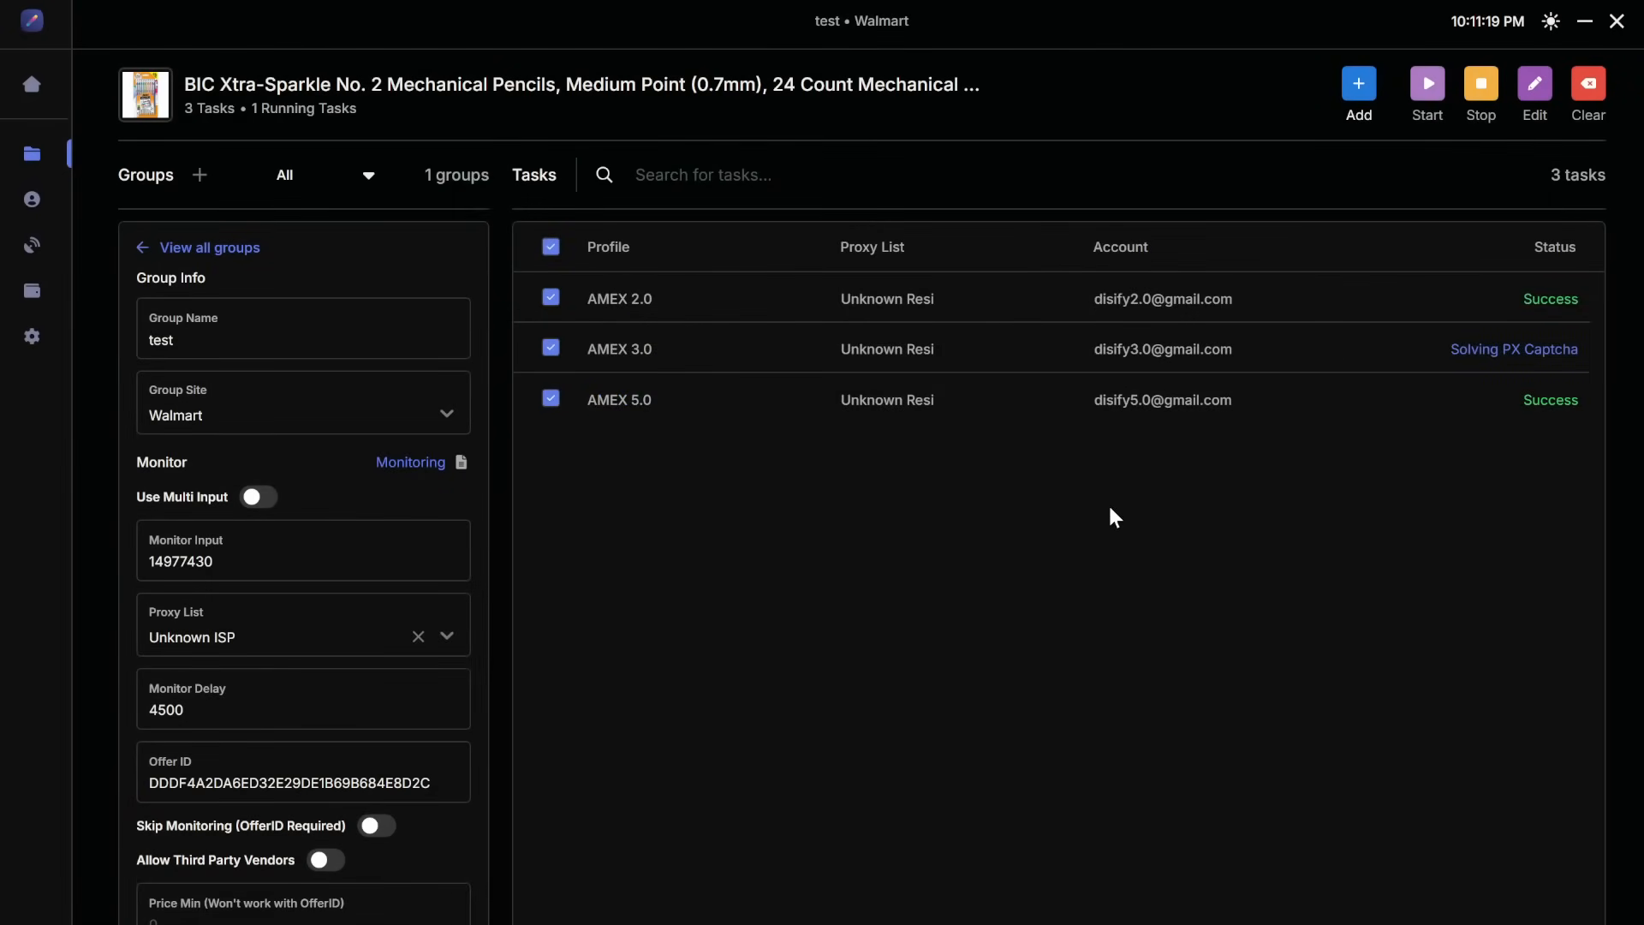